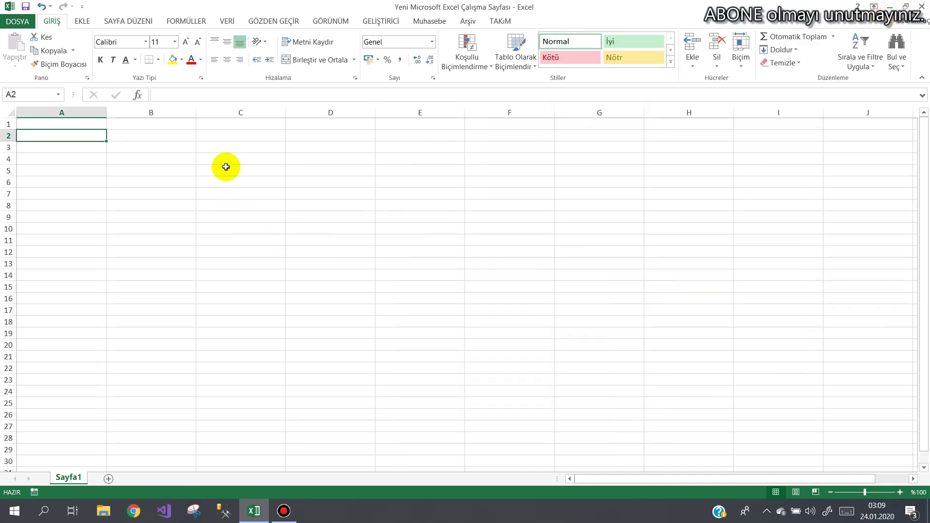
Enter the headers TARİH, YAPILAN İŞ and AÇIKLAMA in cells A1 to C1.
{"action": "left_click", "coordinate": [204, 160]}
{"action": "left_click", "coordinate": [117, 138]}
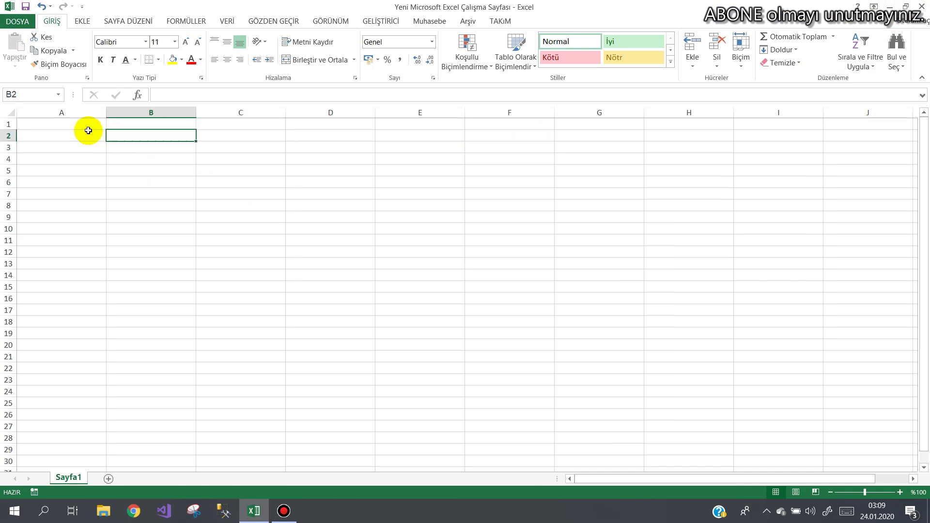
{"action": "left_click", "coordinate": [88, 130]}
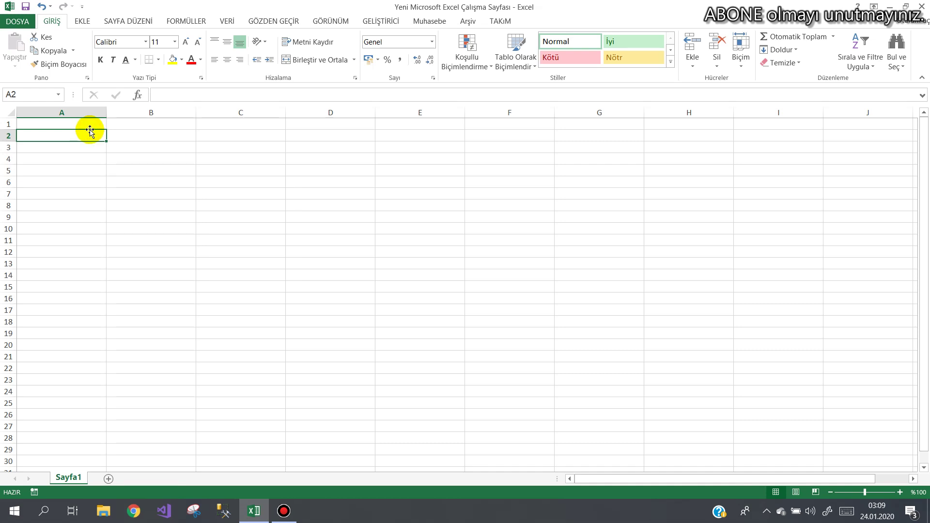
{"action": "left_click", "coordinate": [54, 125]}
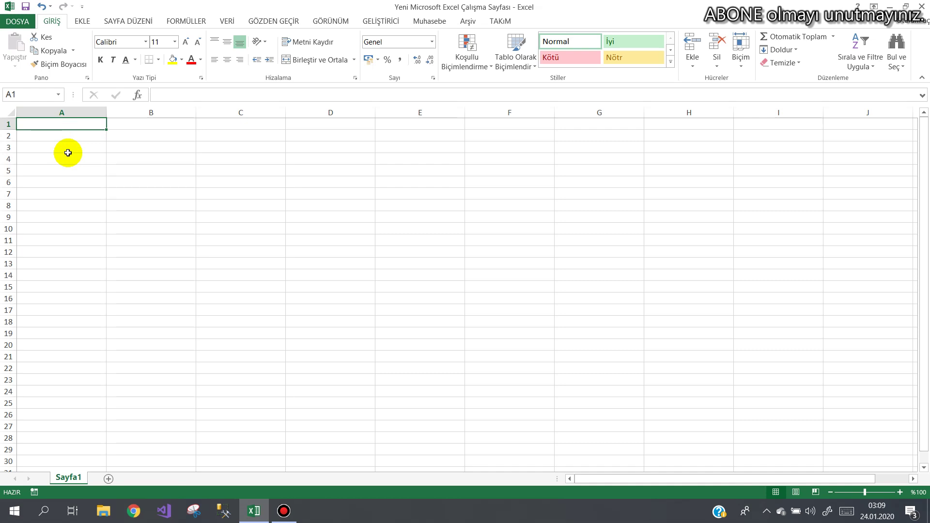
{"action": "type", "text": "TARİH"}
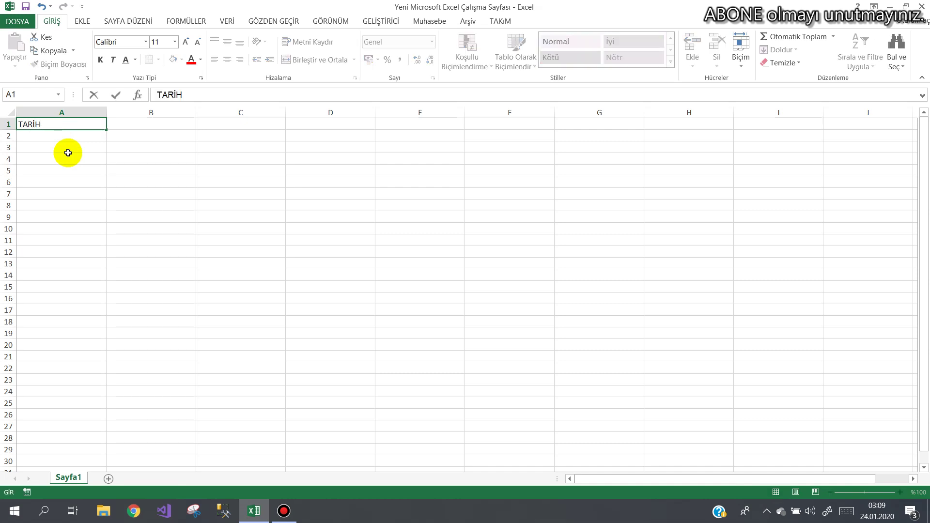
{"action": "key", "text": "Tab"}
{"action": "type", "text": "YAPI"}
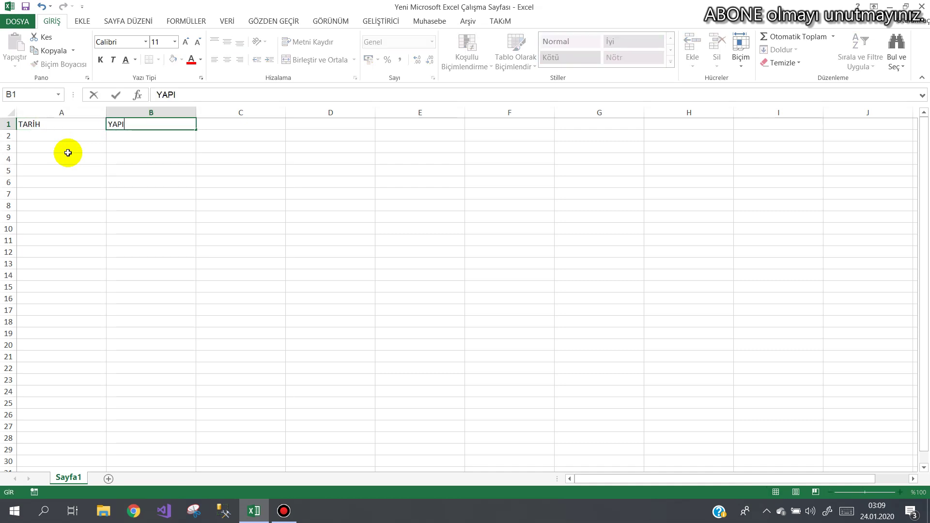
{"action": "type", "text": "LAN İŞ"}
{"action": "key", "text": "Tab"}
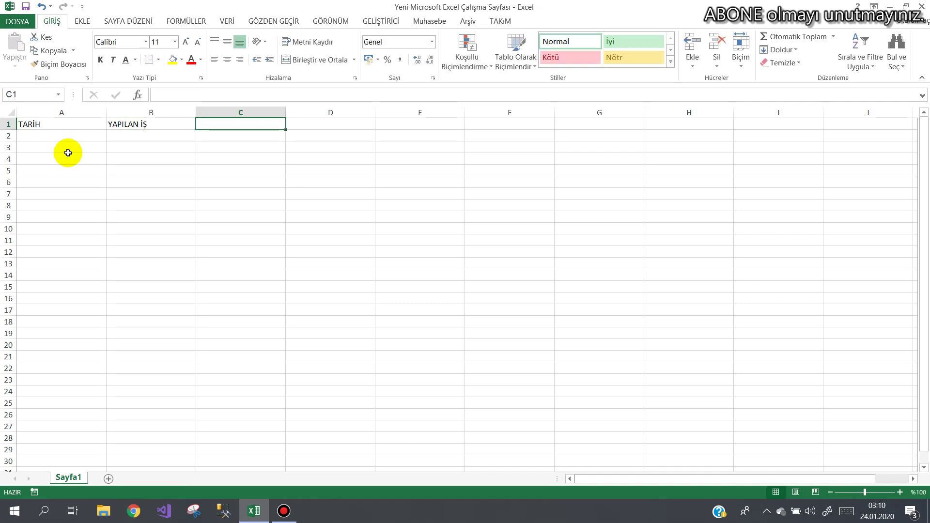
{"action": "type", "text": "AÇ"}
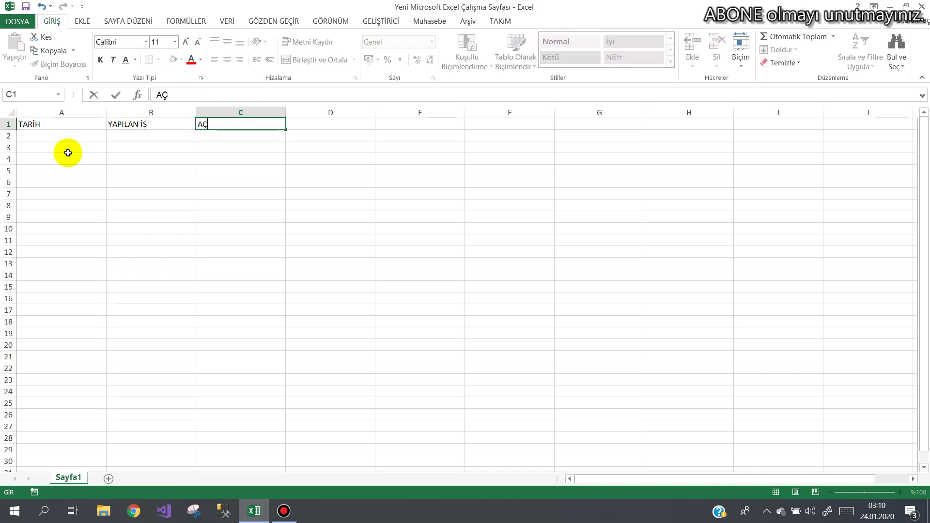
{"action": "type", "text": "IKLAMA"}
{"action": "key", "text": "Tab"}
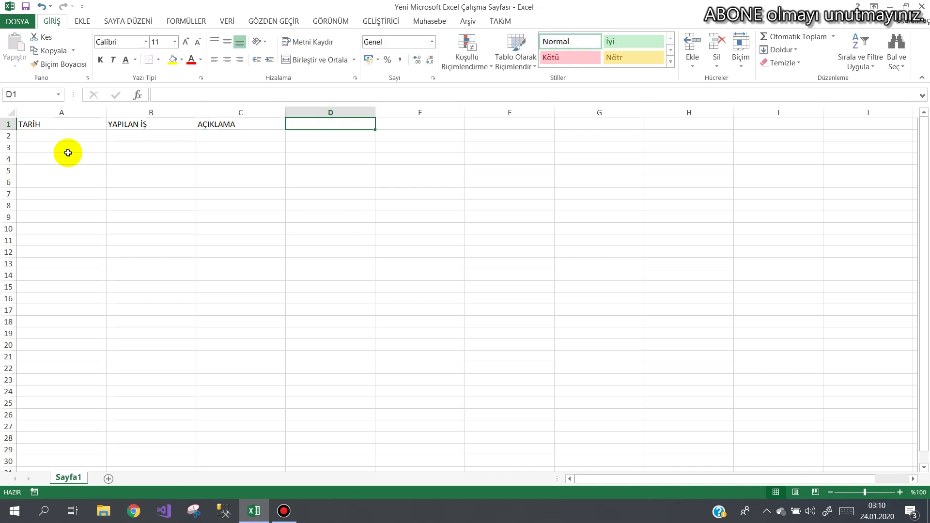
Give the A1:C1 headers a blue fill, bold white text and all-side borders.
{"action": "left_click_drag", "start_coordinate": [71, 122], "coordinate": [213, 124]}
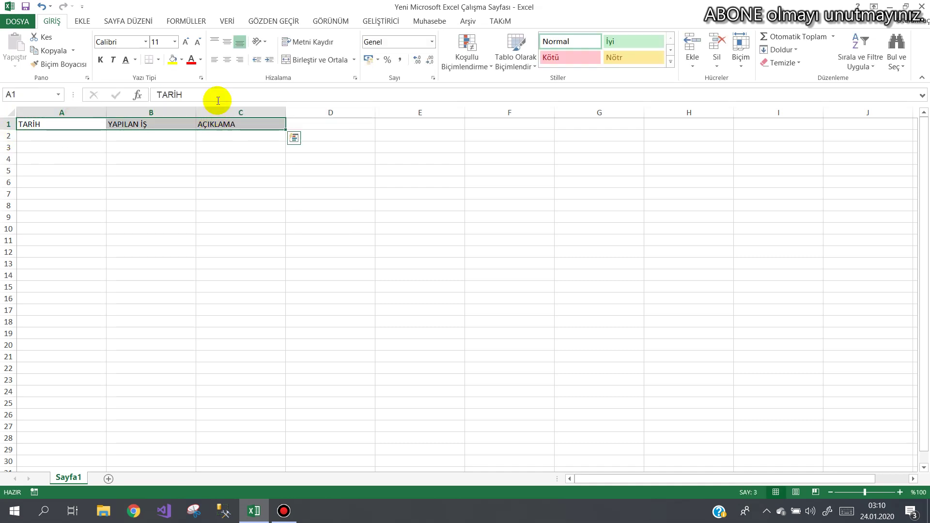
{"action": "left_click", "coordinate": [181, 59]}
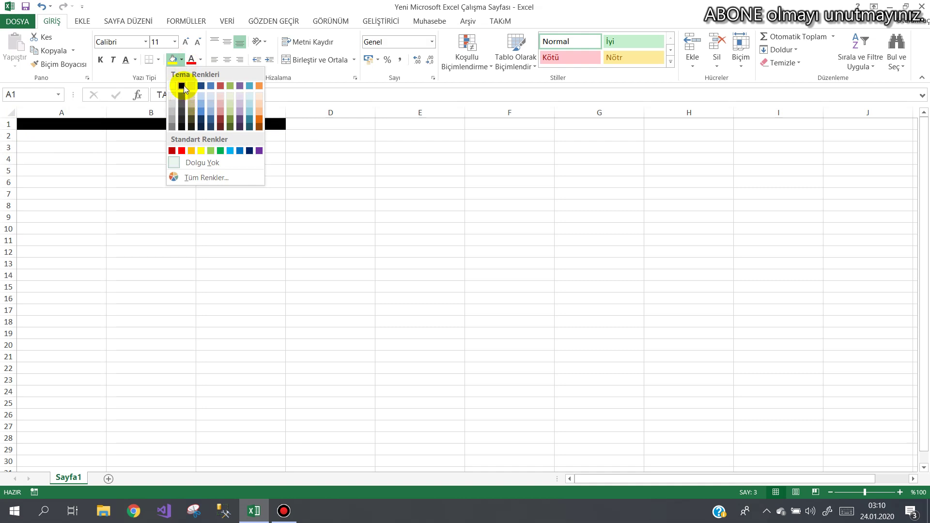
{"action": "left_click", "coordinate": [240, 151]}
{"action": "left_click", "coordinate": [201, 60]}
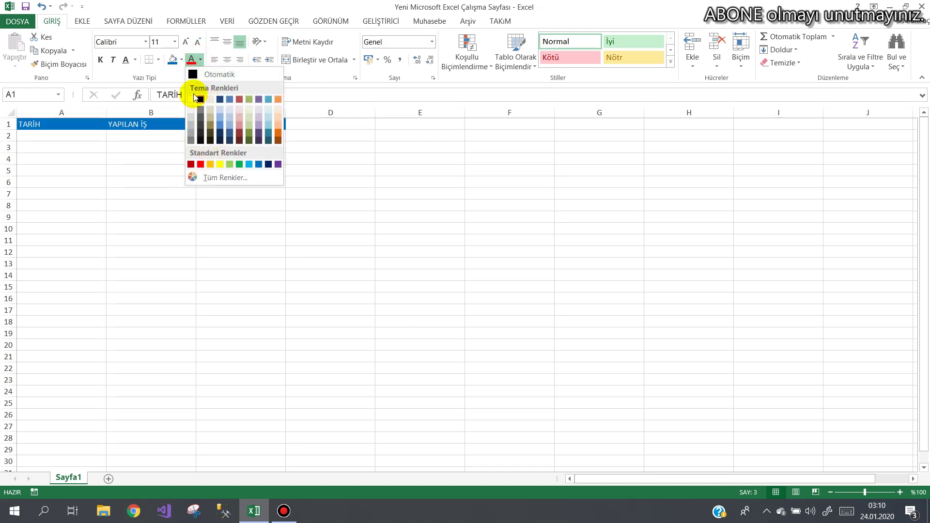
{"action": "left_click", "coordinate": [192, 101]}
{"action": "left_click", "coordinate": [101, 59]}
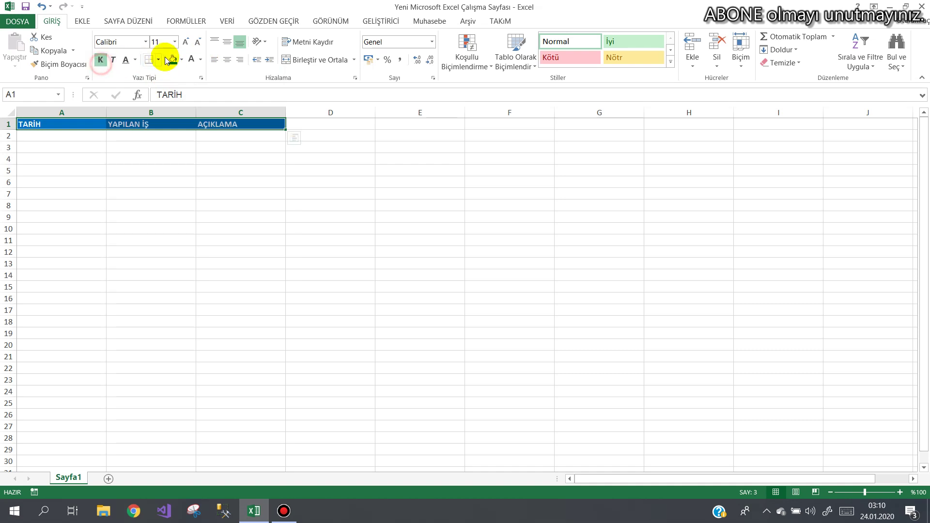
{"action": "left_click", "coordinate": [158, 60]}
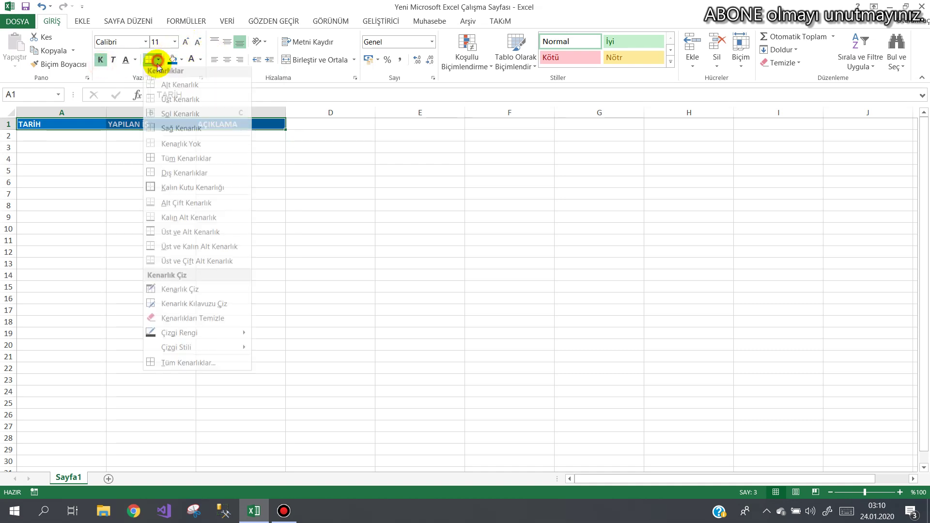
{"action": "left_click", "coordinate": [166, 161]}
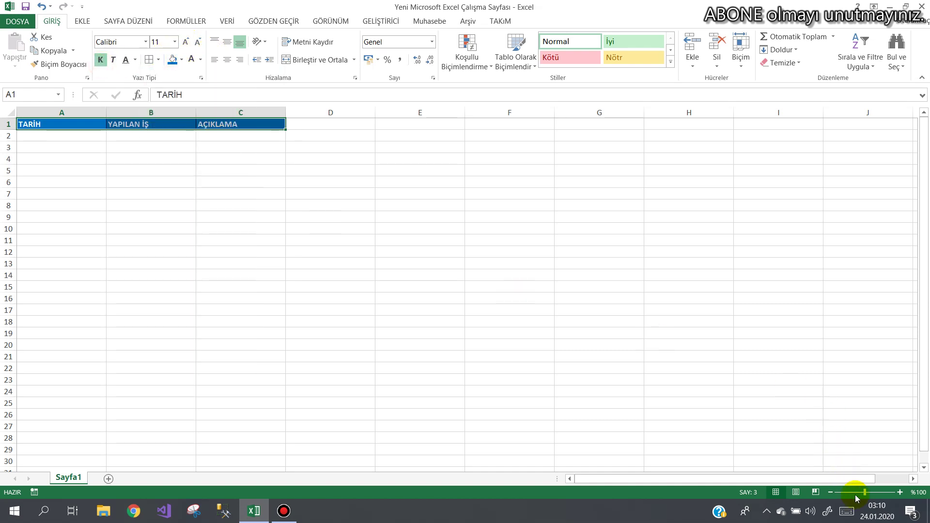
Zoom the sheet to 160% and fill row 2 with 24.01.2019, NOTEBOOK SATIŞI, 5.
{"action": "left_click_drag", "start_coordinate": [866, 492], "coordinate": [871, 493]}
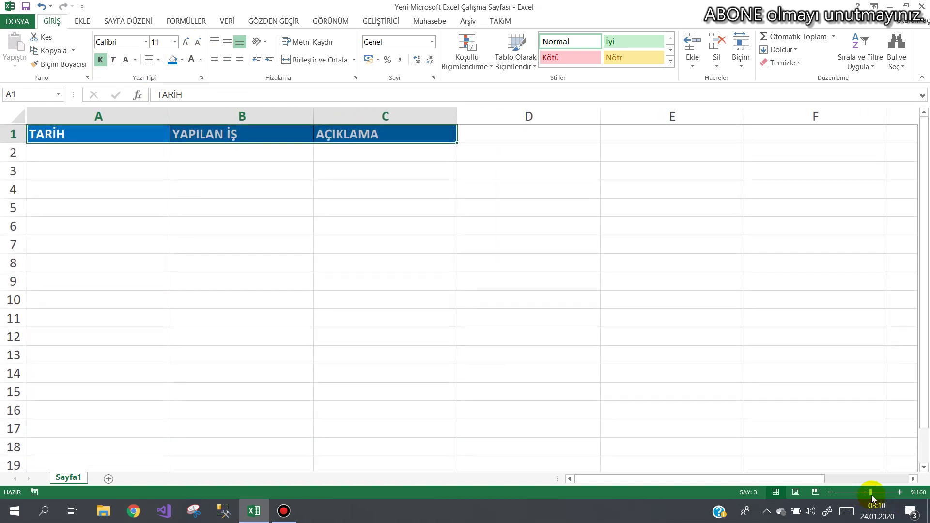
{"action": "left_click", "coordinate": [100, 151]}
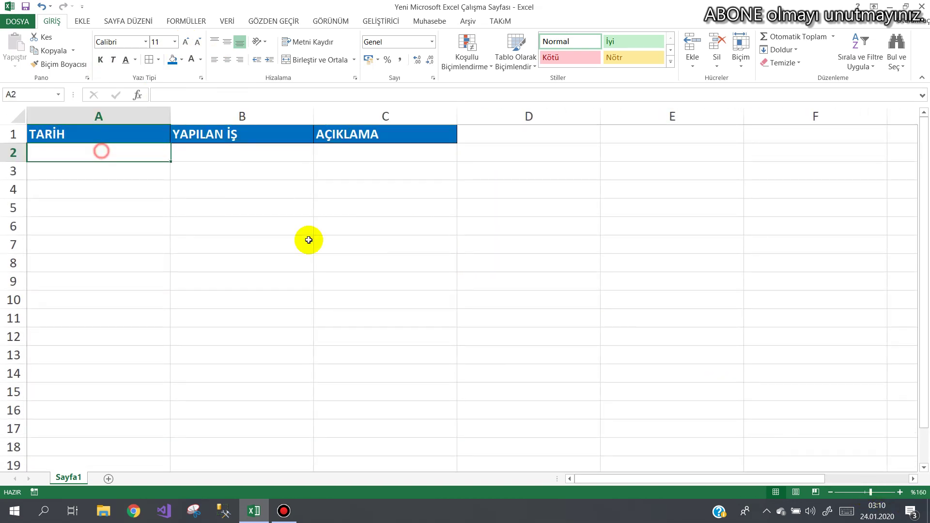
{"action": "type", "text": "24"}
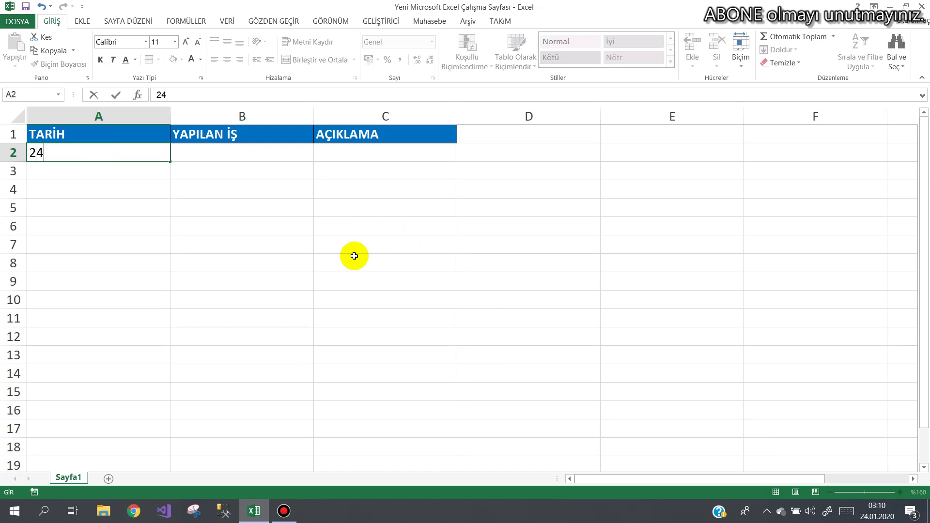
{"action": "type", "text": ".01.2019"}
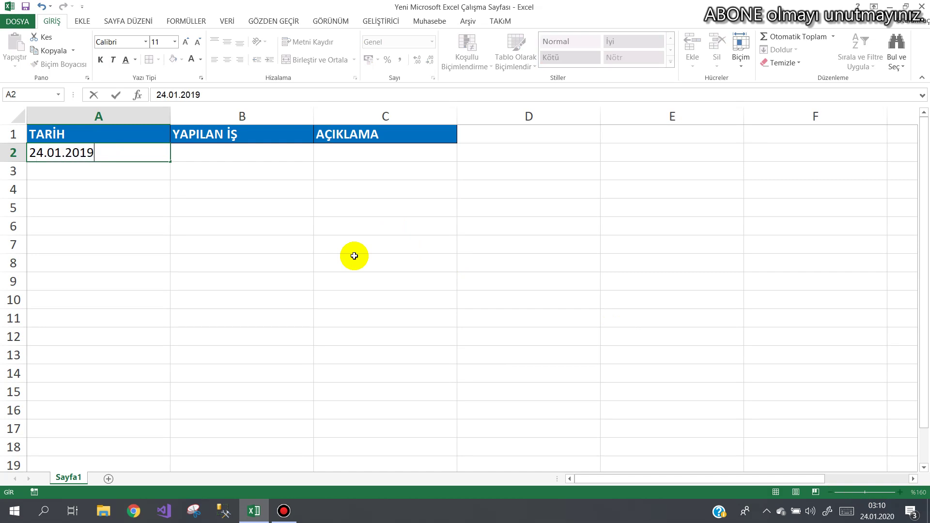
{"action": "key", "text": "Tab"}
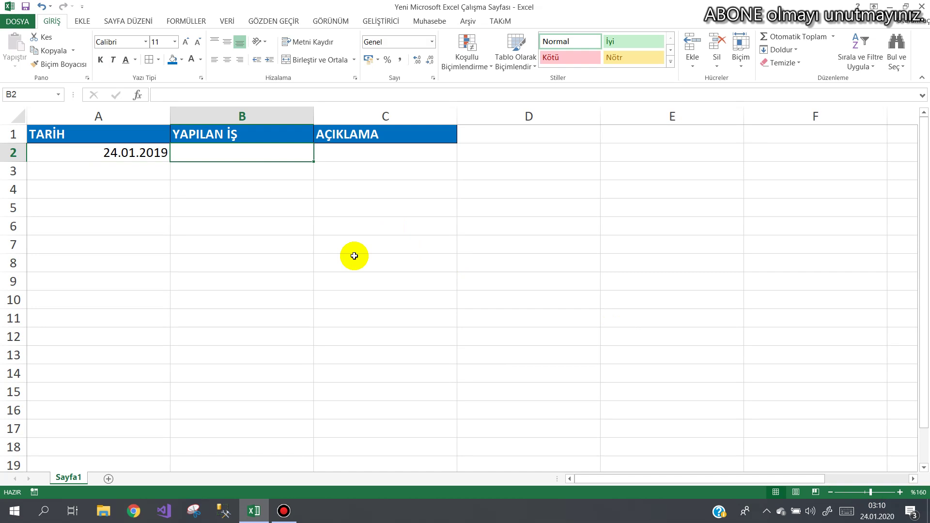
{"action": "type", "text": "NOTEBOO"}
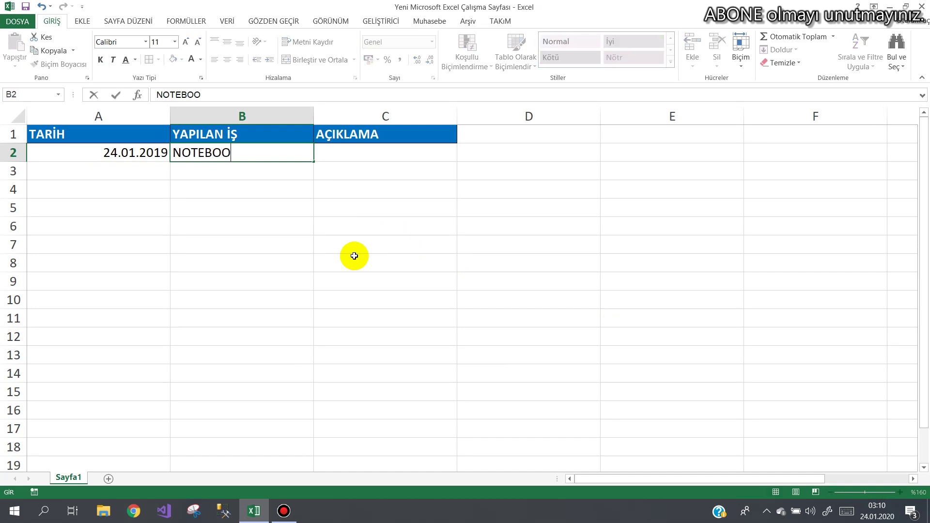
{"action": "type", "text": "K SATIŞI"}
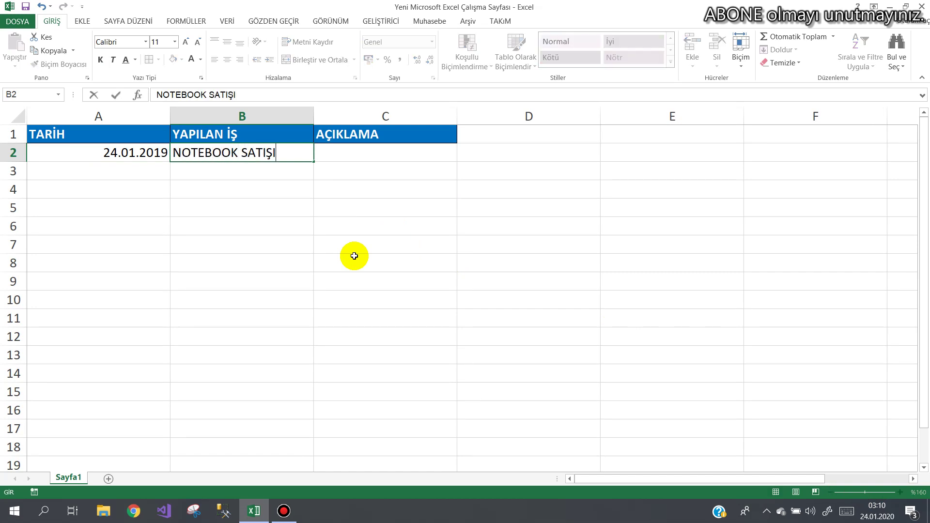
{"action": "key", "text": "Tab"}
{"action": "type", "text": "5"}
{"action": "key", "text": "ctrl+Return"}
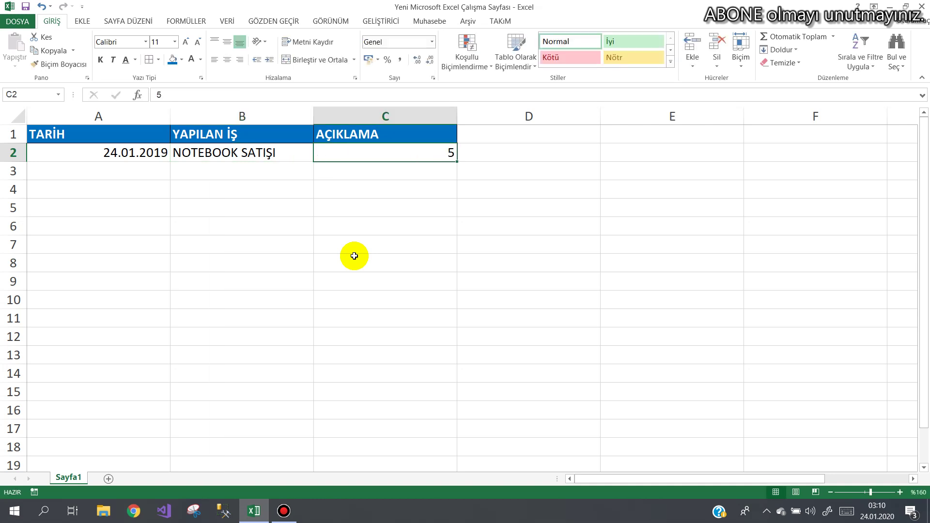
Fill row 3 with 24.01.2020, PC TAMİR, 3.
{"action": "key", "text": "Return"}
{"action": "key", "text": "Left"}
{"action": "type", "text": "2"}
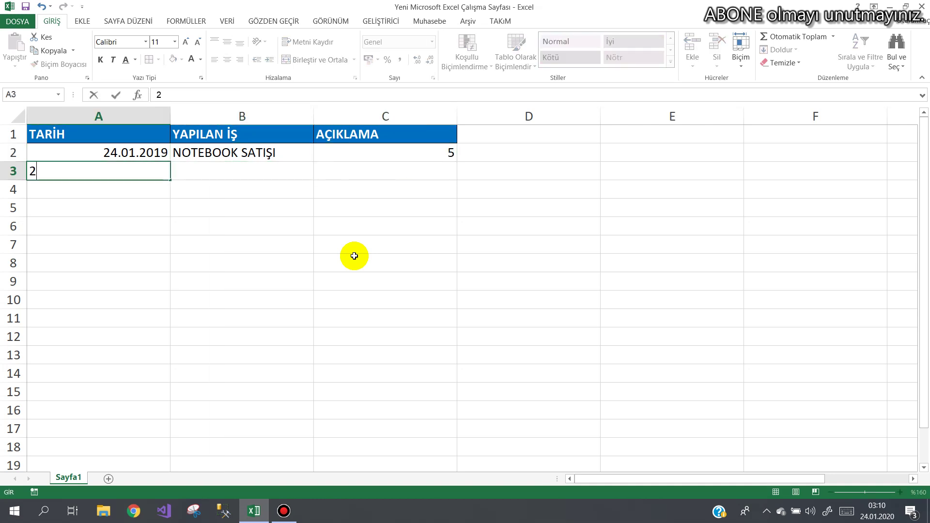
{"action": "type", "text": "4.01"}
{"action": "type", "text": ".202"}
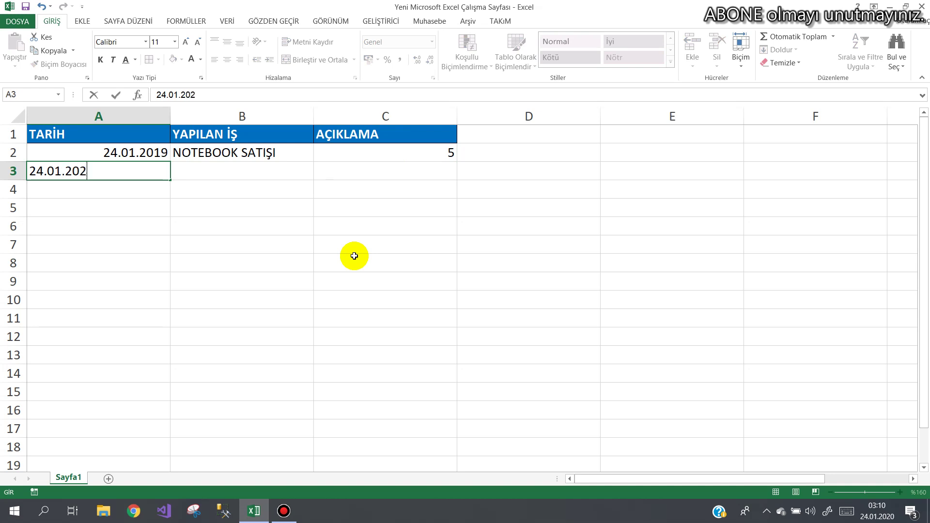
{"action": "type", "text": "0"}
{"action": "key", "text": "Tab"}
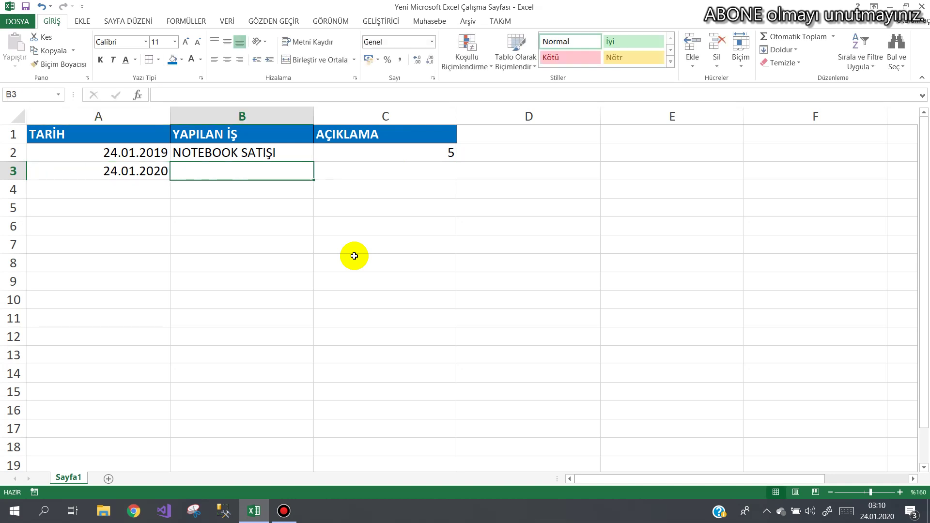
{"action": "type", "text": "PC TAM"}
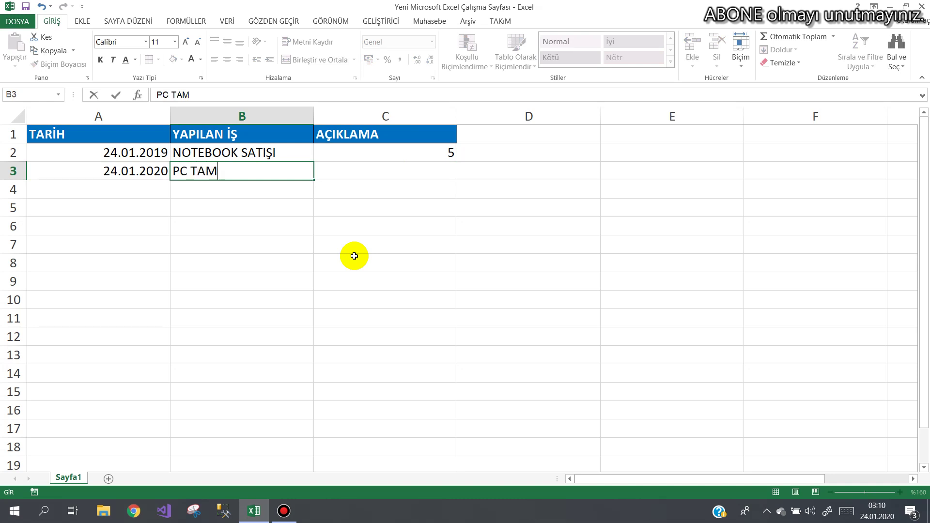
{"action": "type", "text": "İR"}
{"action": "key", "text": "Tab"}
{"action": "type", "text": "3"}
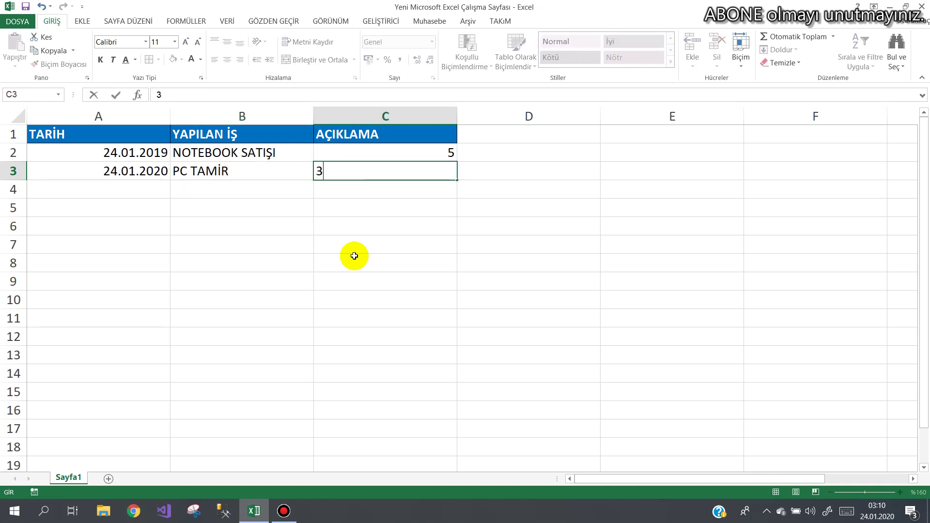
{"action": "key", "text": "Down"}
Fill row 4 with 24.01.2020, YAZICI TAMİRİ, 2.
{"action": "key", "text": "Left"}
{"action": "key", "text": "Left"}
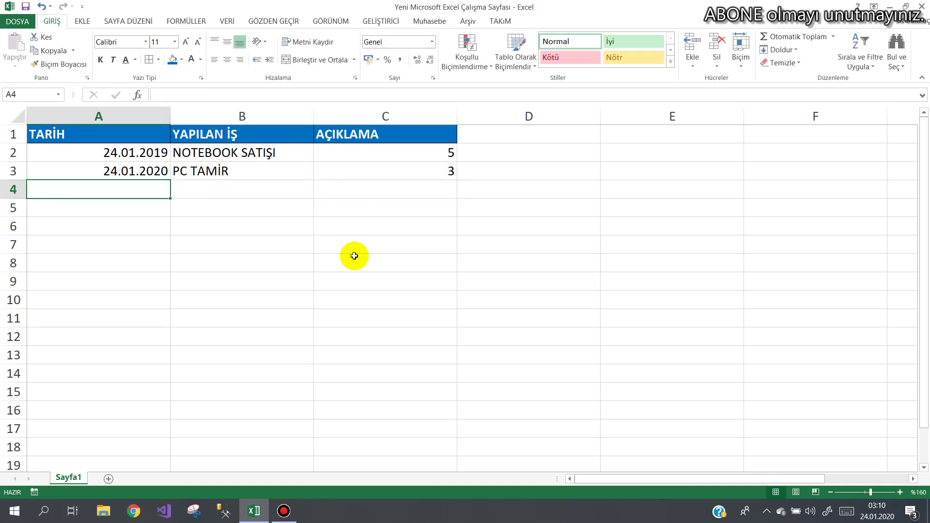
{"action": "type", "text": "24.01."}
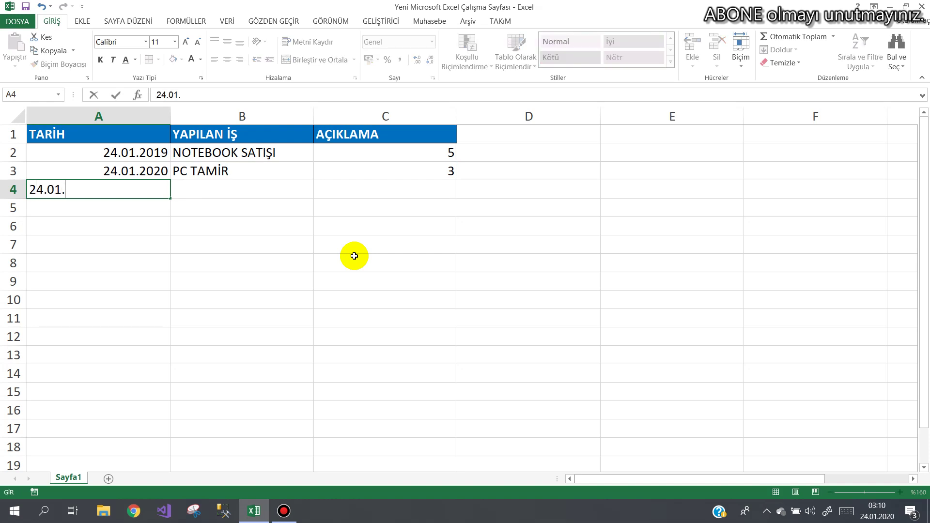
{"action": "type", "text": "2020"}
{"action": "key", "text": "Tab"}
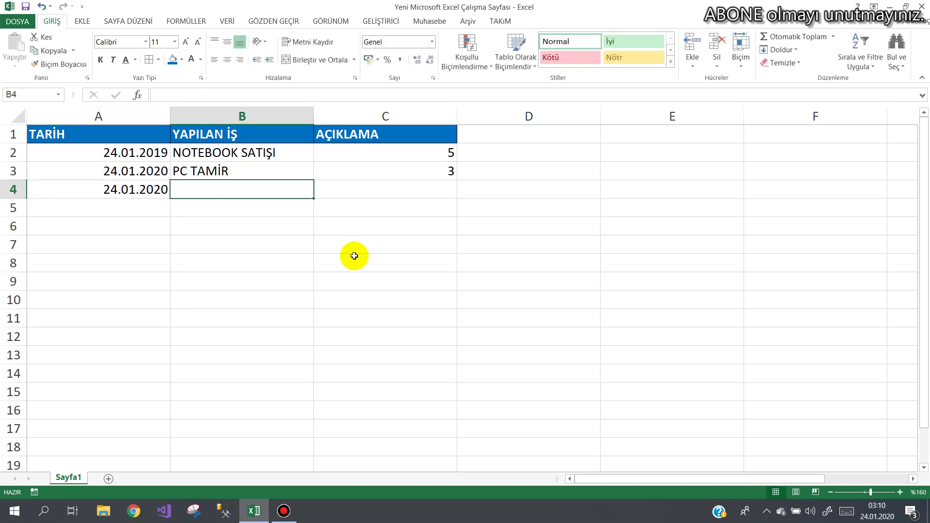
{"action": "type", "text": "YAZICI"}
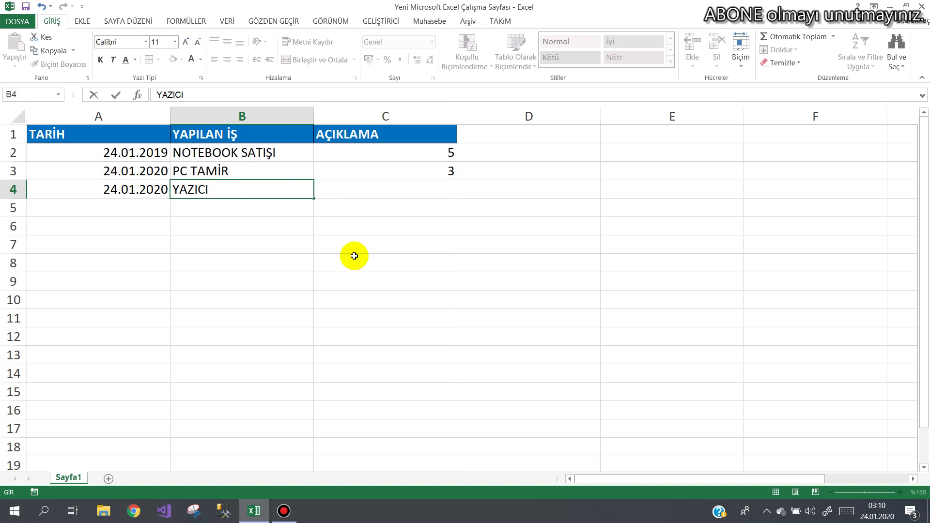
{"action": "type", "text": " TAMİRİ"}
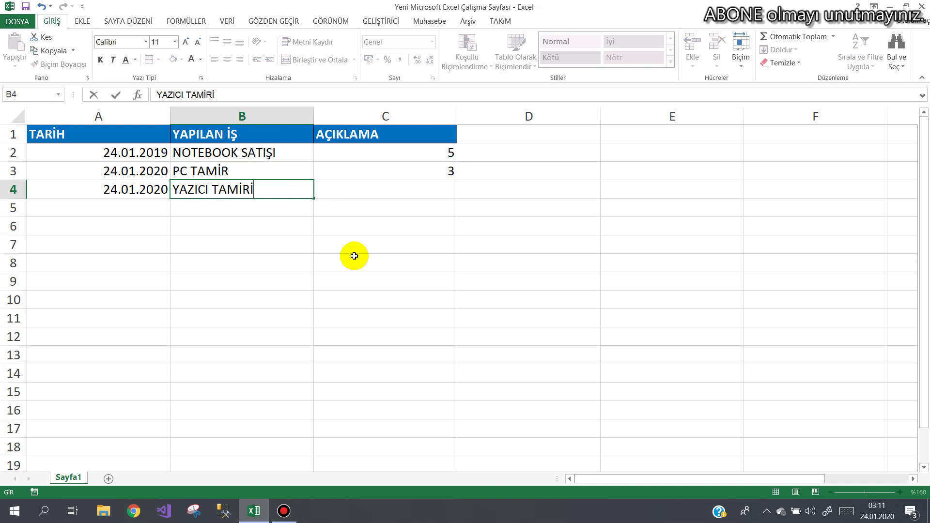
{"action": "key", "text": "Tab"}
{"action": "type", "text": "2"}
{"action": "key", "text": "Return"}
{"action": "key", "text": "Left"}
{"action": "key", "text": "Left"}
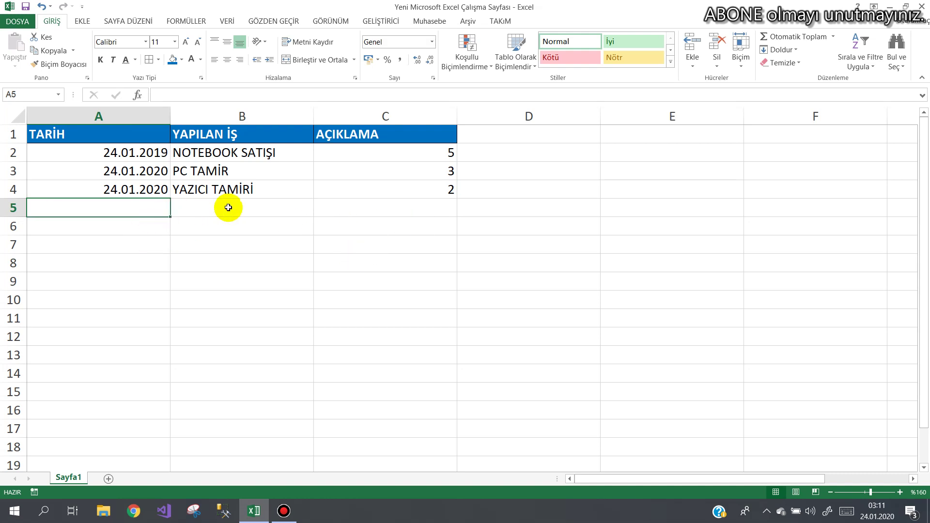
Narrow column D and enter headers KİME GÖNDERİLSİN in E1 and DURUM in F1.
{"action": "left_click_drag", "start_coordinate": [600, 116], "coordinate": [528, 116]}
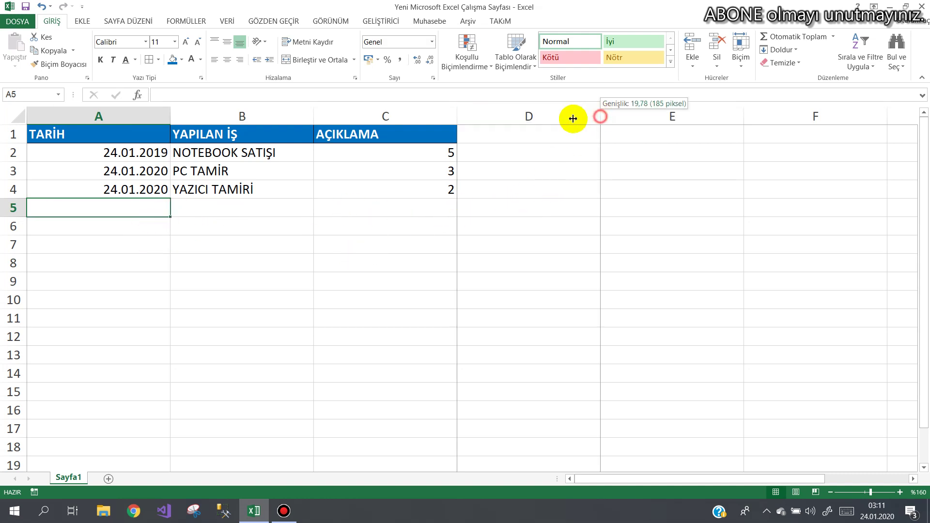
{"action": "left_click", "coordinate": [587, 137]}
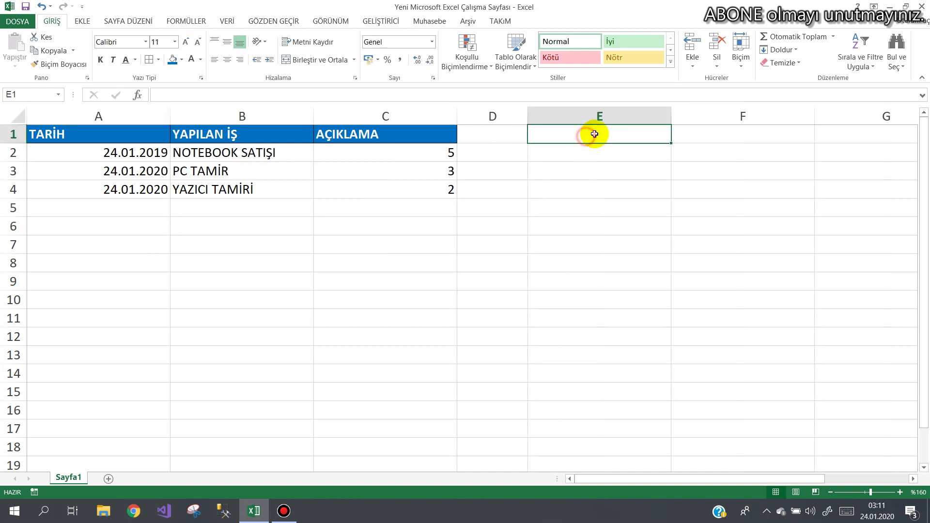
{"action": "type", "text": "KİME "}
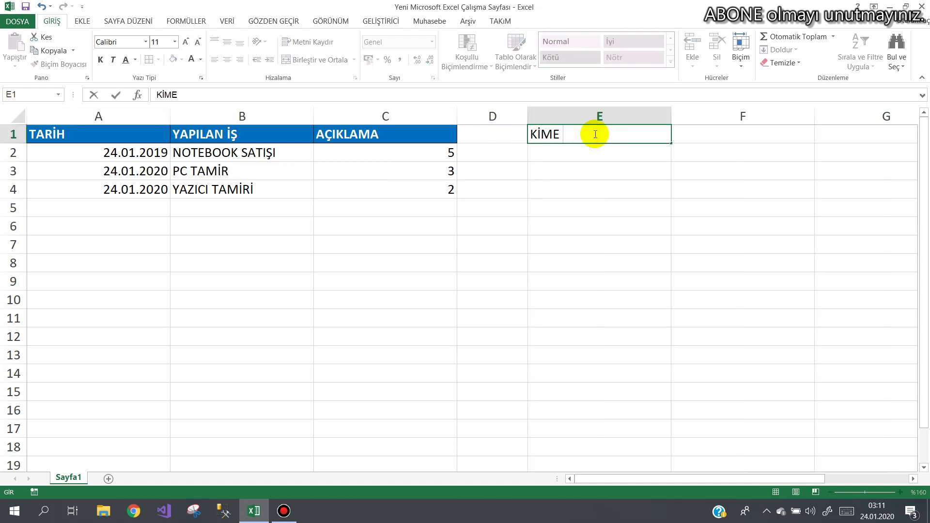
{"action": "type", "text": "GÖNDERİL"}
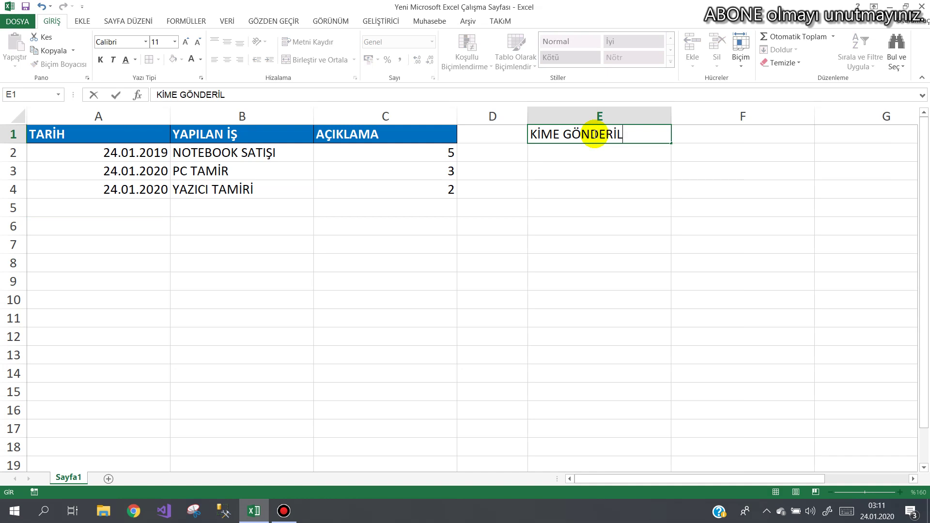
{"action": "type", "text": "SİN"}
{"action": "key", "text": "Tab"}
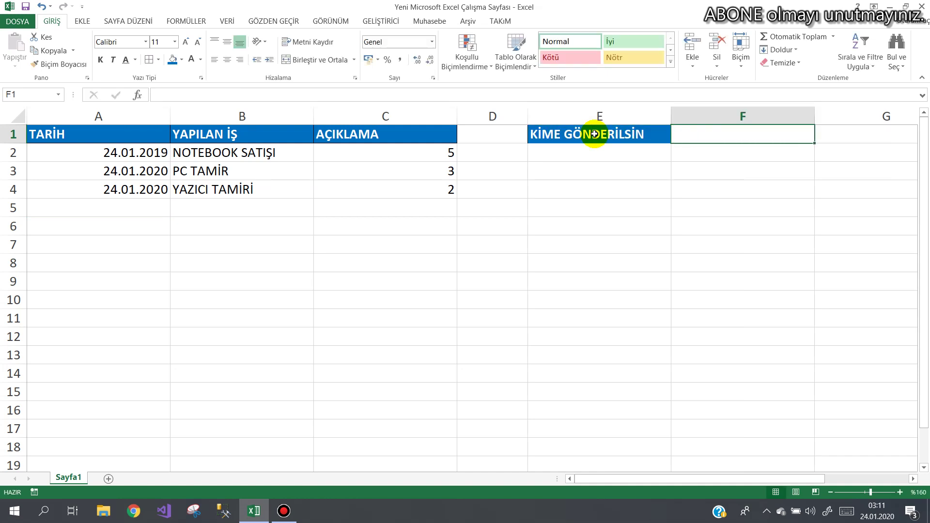
{"action": "type", "text": "DURUM"}
{"action": "key", "text": "Return"}
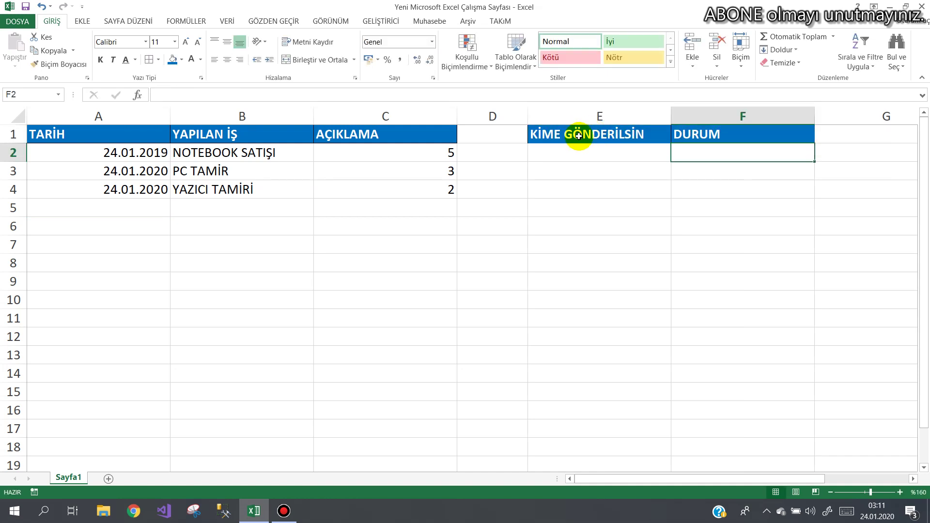
Fill the new E1:F1 headers with red.
{"action": "left_click_drag", "start_coordinate": [584, 136], "coordinate": [685, 135]}
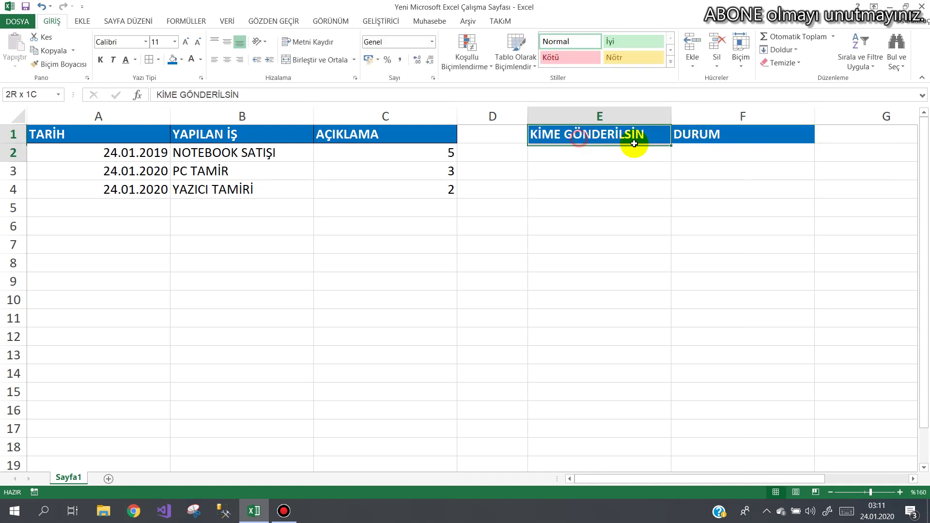
{"action": "left_click", "coordinate": [182, 60]}
{"action": "left_click", "coordinate": [182, 151]}
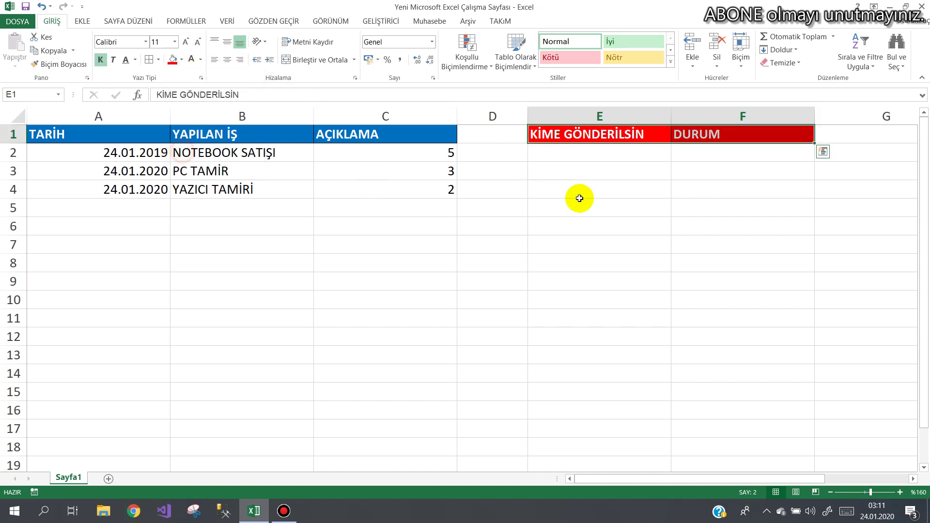
{"action": "left_click", "coordinate": [581, 189]}
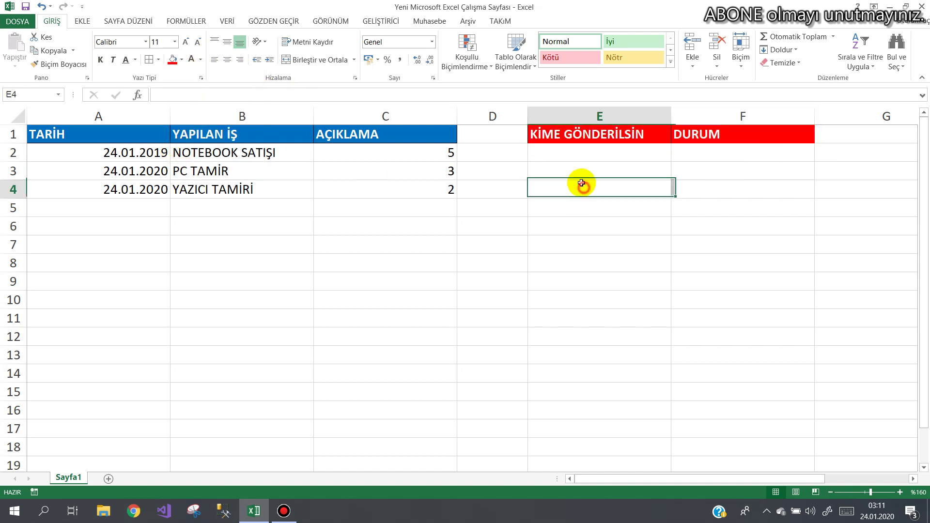
Insert an ActiveX command button from the Developer tab, drawn over cell E4.
{"action": "left_click", "coordinate": [386, 21]}
{"action": "left_click", "coordinate": [237, 51]}
{"action": "left_click", "coordinate": [232, 130]}
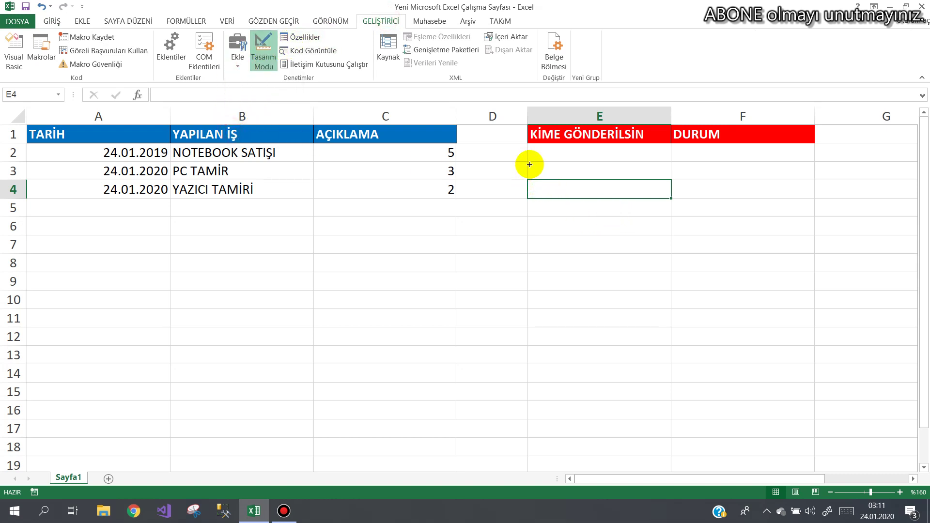
{"action": "mouse_move", "coordinate": [529, 181]}
{"action": "left_mouse_down"}
{"action": "mouse_move", "coordinate": [666, 208]}
{"action": "mouse_move", "coordinate": [673, 218]}
{"action": "left_mouse_up"}
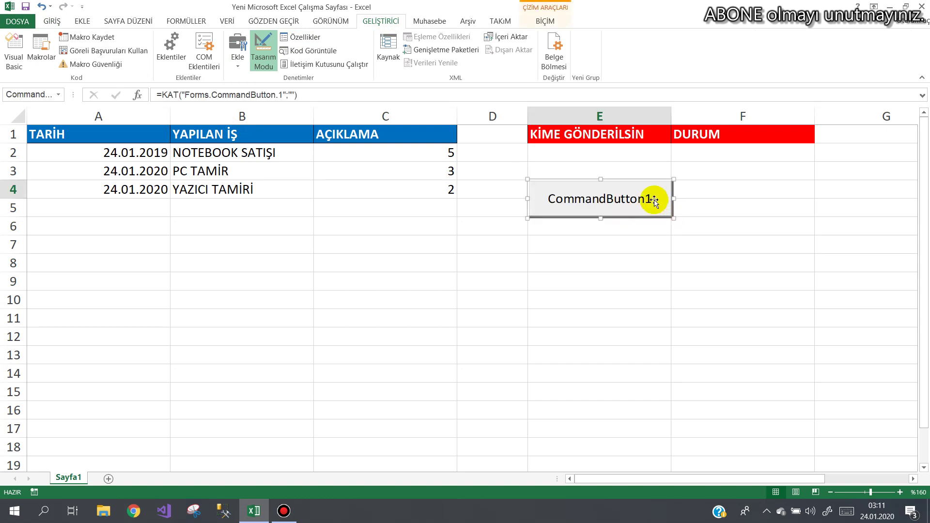
In the button's Properties, set Name to btnGonder and Caption to Gonder.
{"action": "right_click", "coordinate": [654, 200]}
{"action": "left_click", "coordinate": [666, 251]}
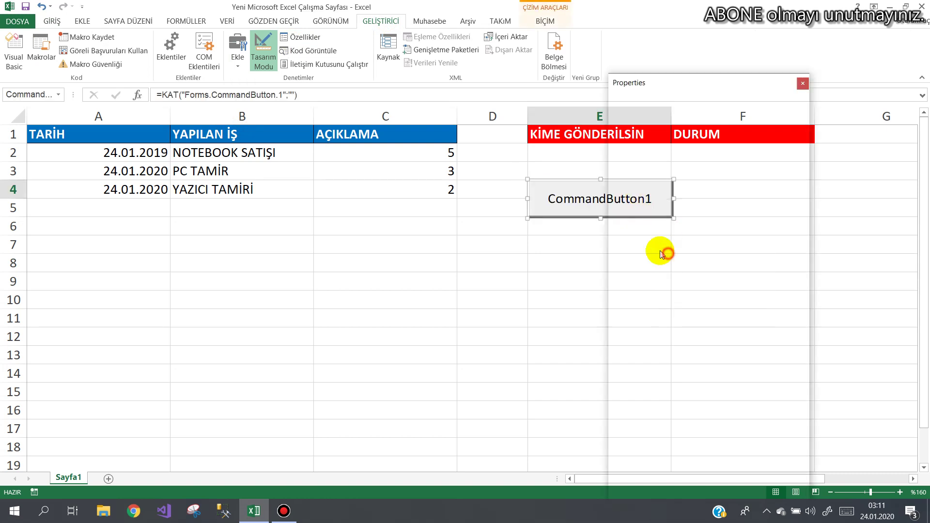
{"action": "left_click", "coordinate": [664, 127]}
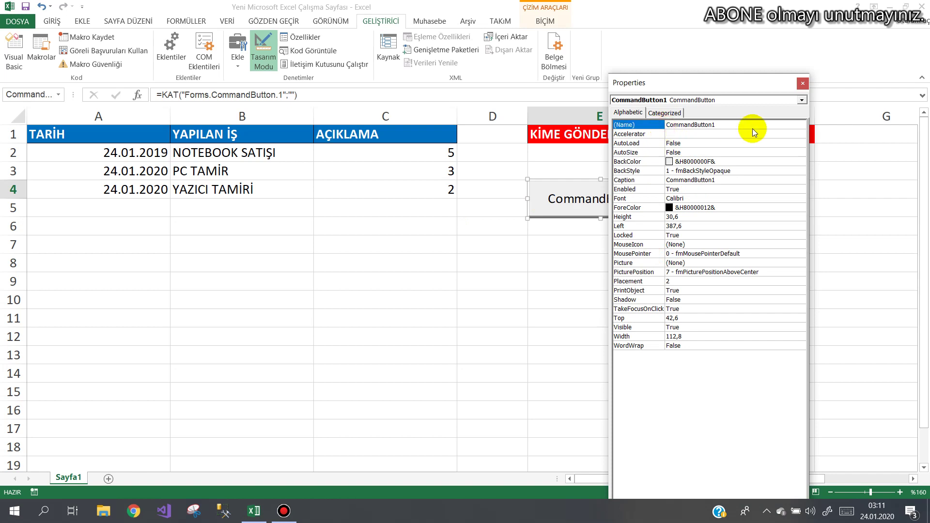
{"action": "type", "text": "BTN"}
{"action": "key", "text": "Return"}
{"action": "left_click", "coordinate": [653, 181]}
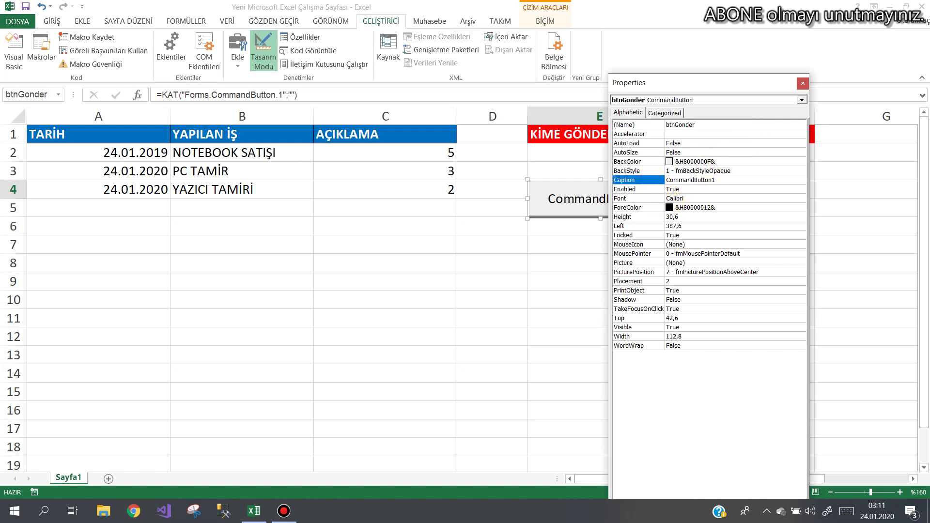
{"action": "type", "text": "Wats"}
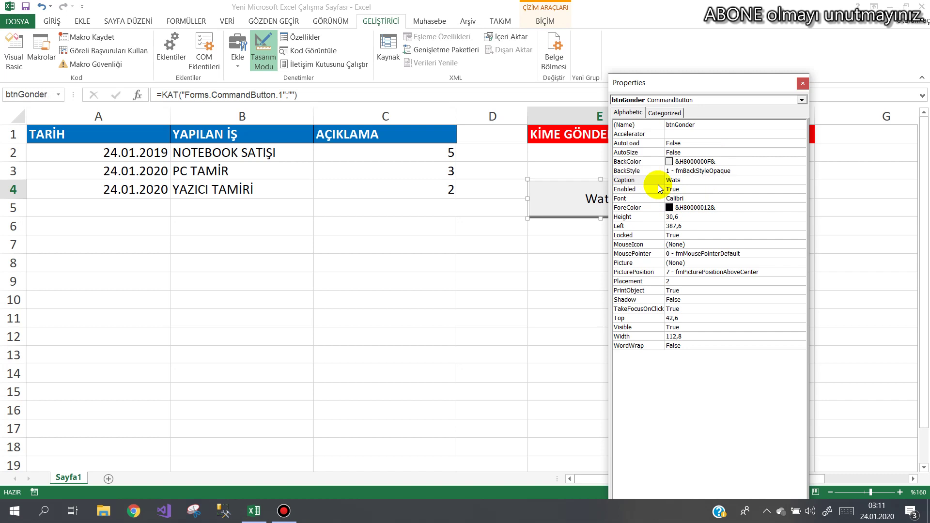
{"action": "key", "text": "BackSpace"}
{"action": "key", "text": "BackSpace"}
{"action": "key", "text": "BackSpace"}
{"action": "key", "text": "BackSpace"}
{"action": "type", "text": "G"}
{"action": "type", "text": "onder"}
{"action": "key", "text": "Return"}
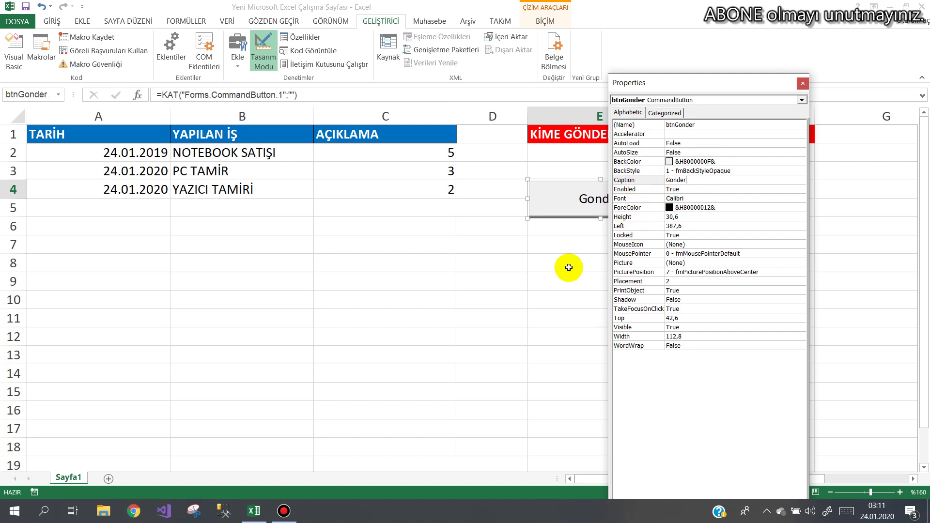
{"action": "left_click", "coordinate": [803, 83]}
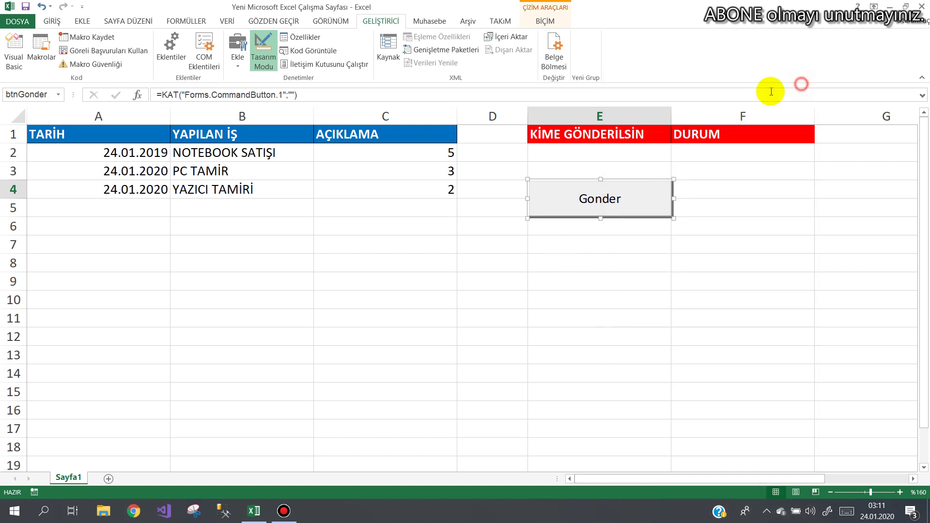
Give cell E2, the recipient entry cell, a light blue fill.
{"action": "left_click", "coordinate": [637, 229]}
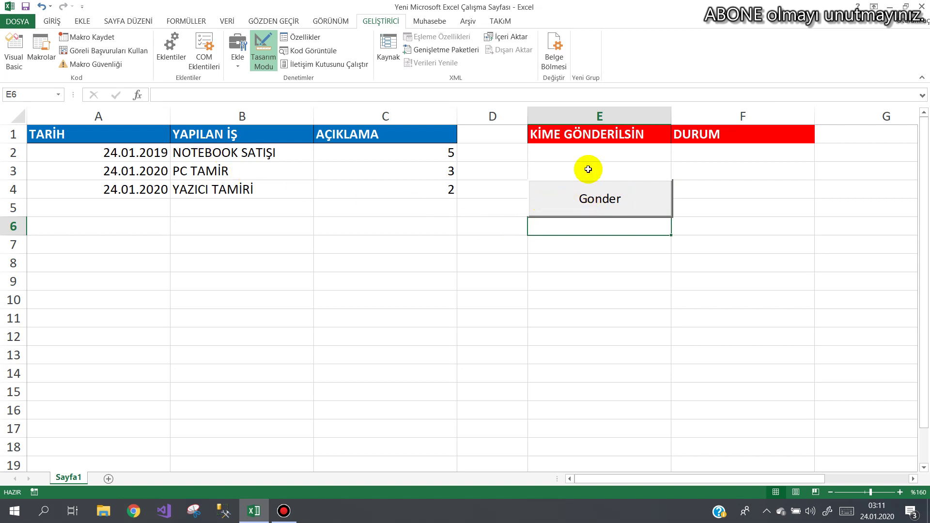
{"action": "mouse_move", "coordinate": [91, 130]}
{"action": "left_mouse_down"}
{"action": "mouse_move", "coordinate": [377, 241]}
{"action": "mouse_move", "coordinate": [368, 398]}
{"action": "left_mouse_up"}
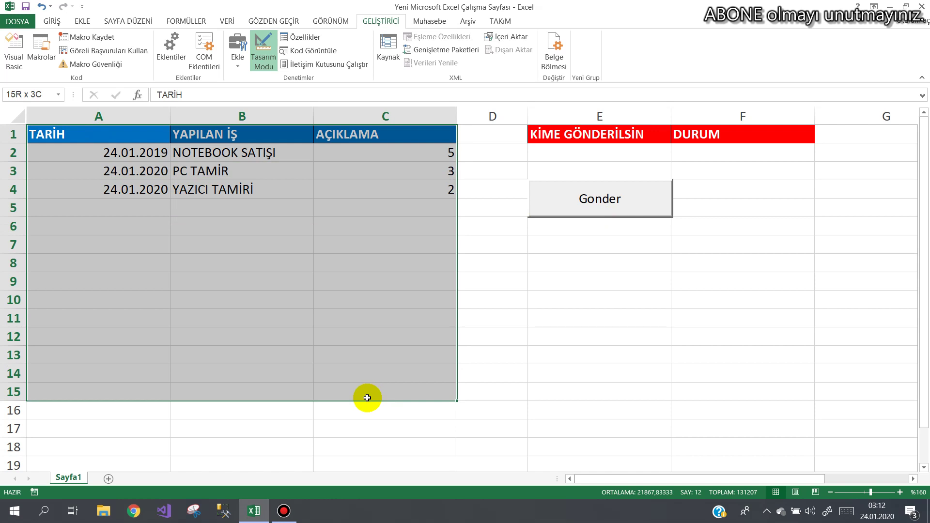
{"action": "left_click", "coordinate": [594, 153]}
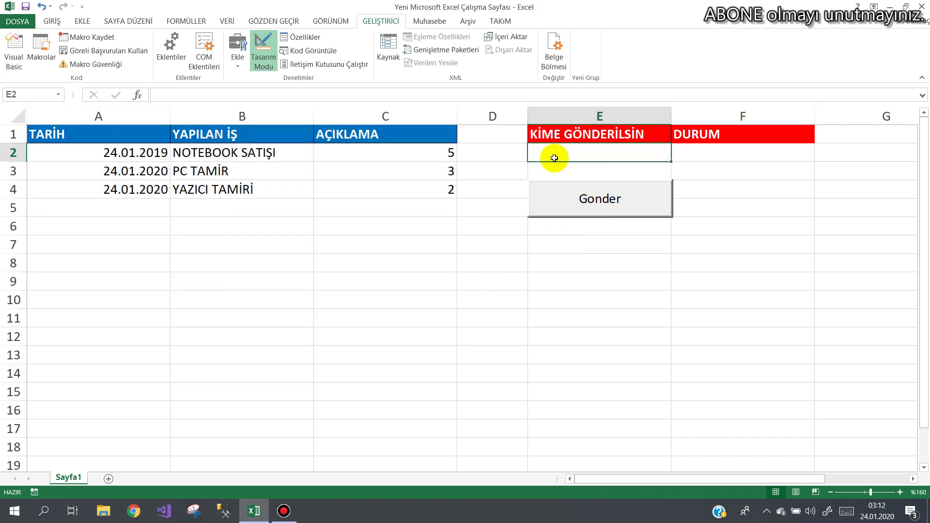
{"action": "left_click", "coordinate": [53, 21]}
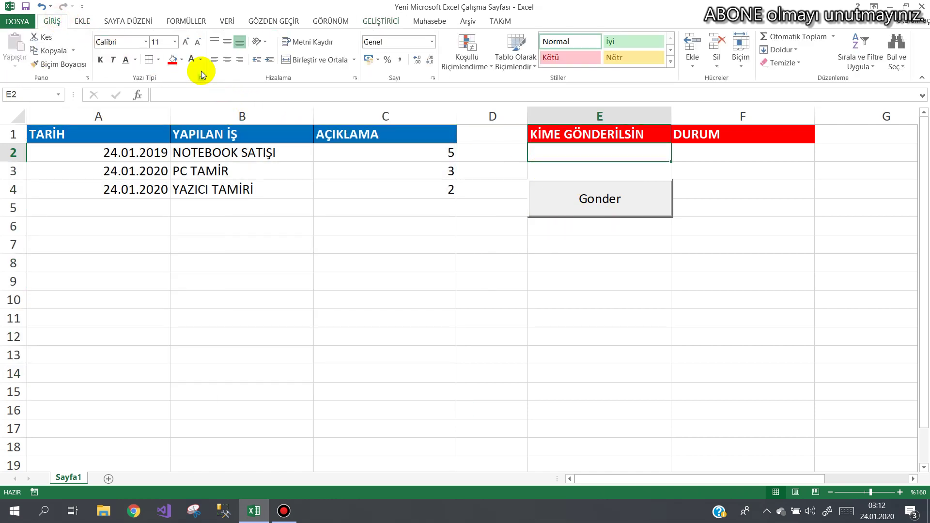
{"action": "left_click", "coordinate": [182, 59]}
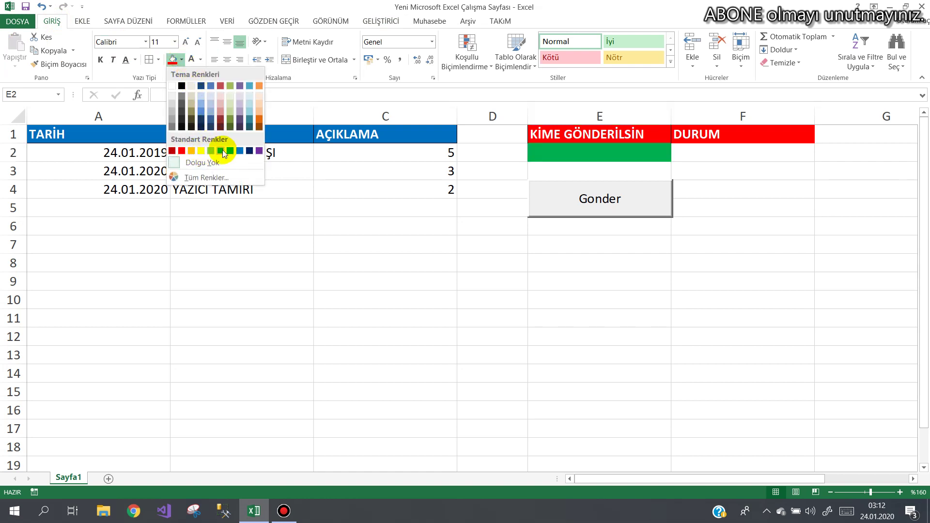
{"action": "left_click", "coordinate": [230, 152]}
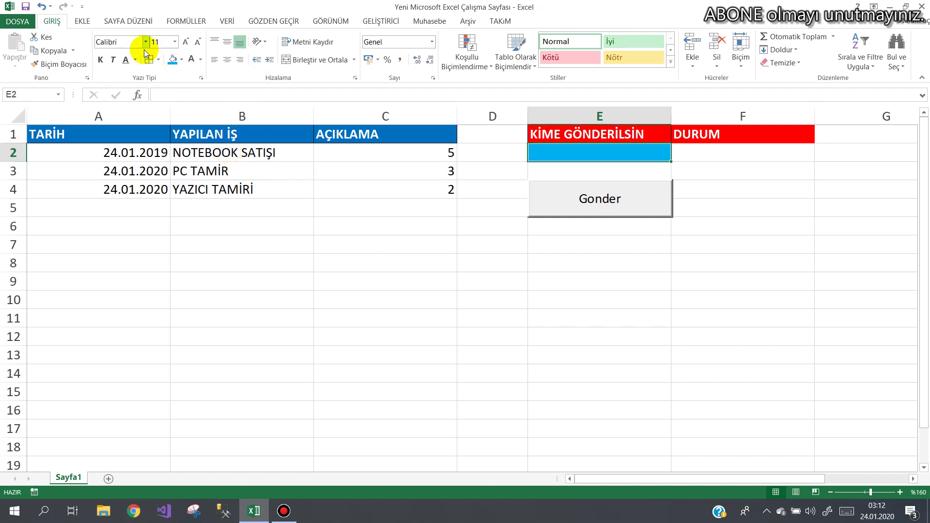
{"action": "left_click", "coordinate": [492, 201]}
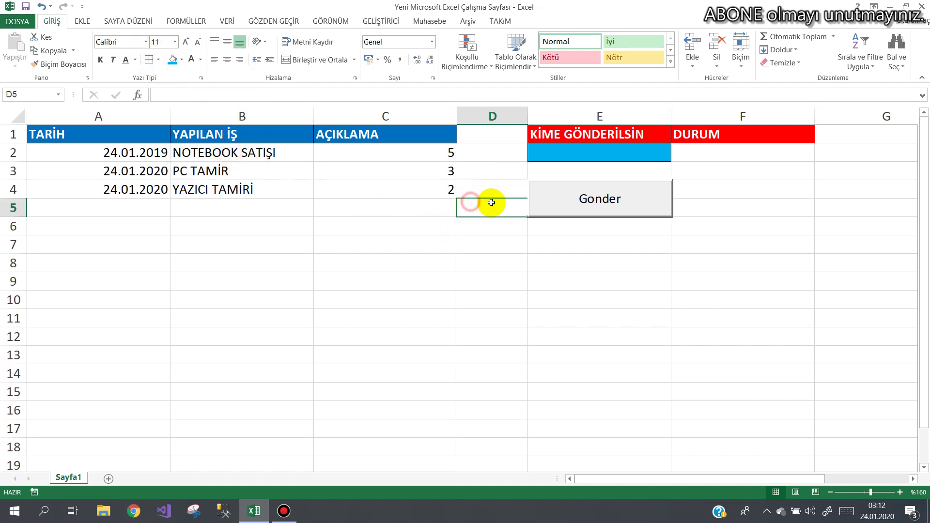
{"action": "left_click", "coordinate": [587, 157]}
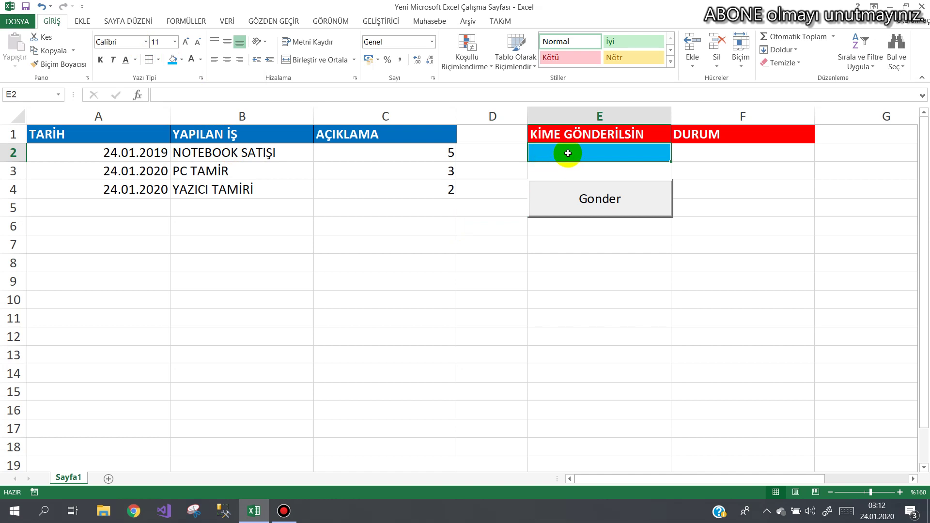
In the Gonder click code, declare kime and tablo As String and x As Long.
{"action": "double_click", "coordinate": [597, 202]}
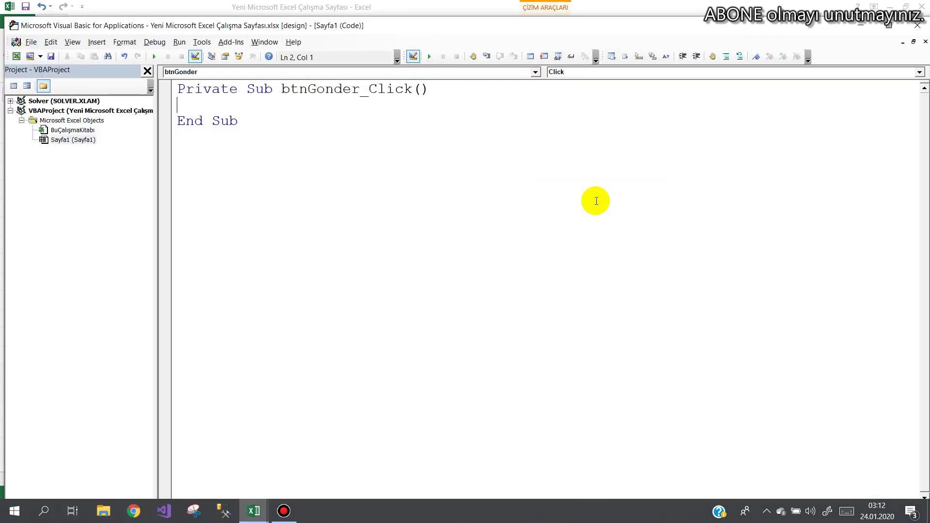
{"action": "type", "text": "dim k"}
{"action": "type", "text": "ime as "}
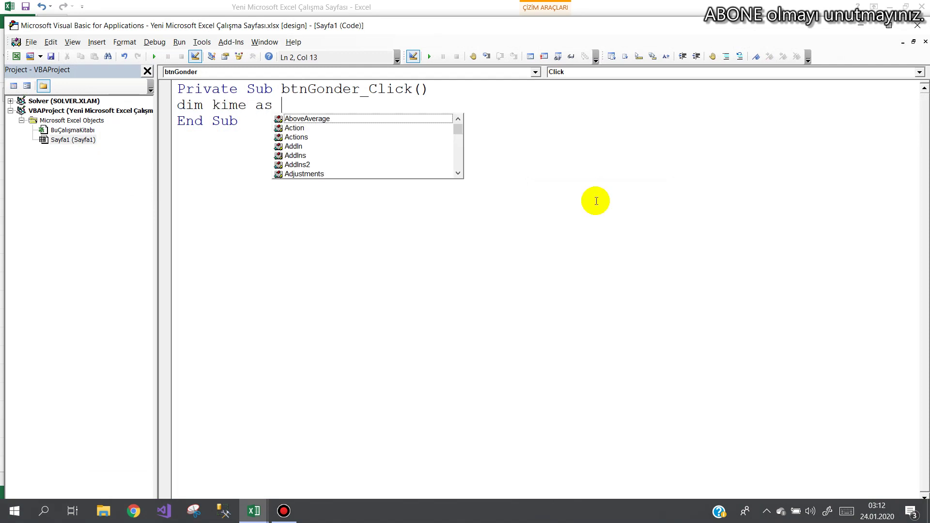
{"action": "type", "text": "string"}
{"action": "key", "text": "Return"}
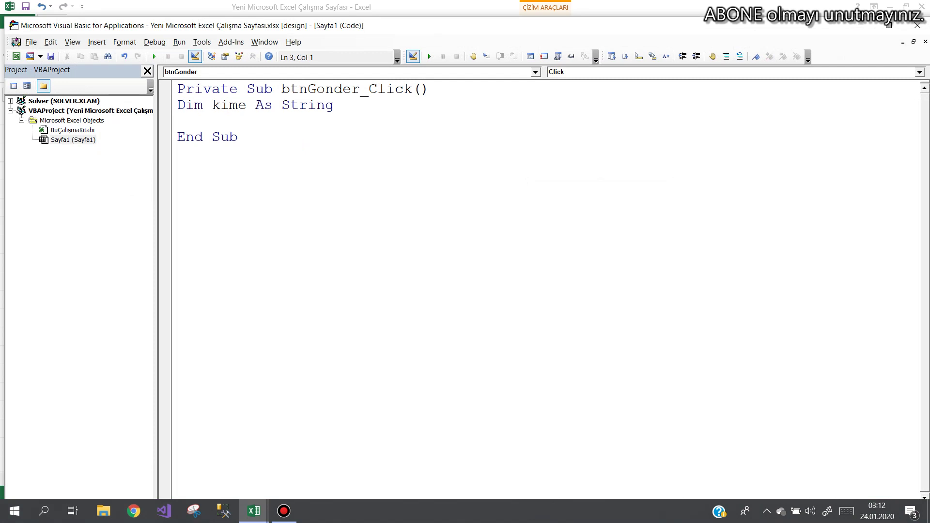
{"action": "type", "text": "dim ta"}
{"action": "type", "text": "blo as"}
{"action": "type", "text": " string"}
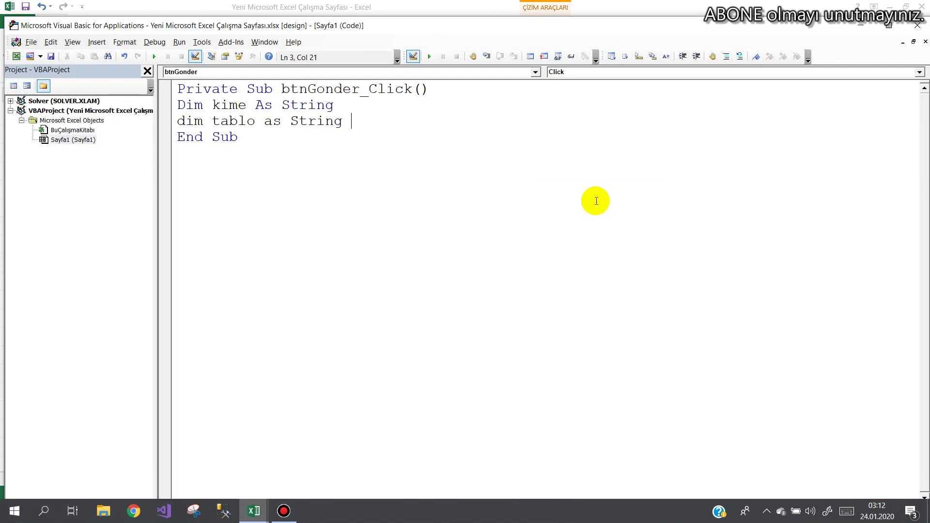
{"action": "key", "text": "Return"}
{"action": "type", "text": "dim x a"}
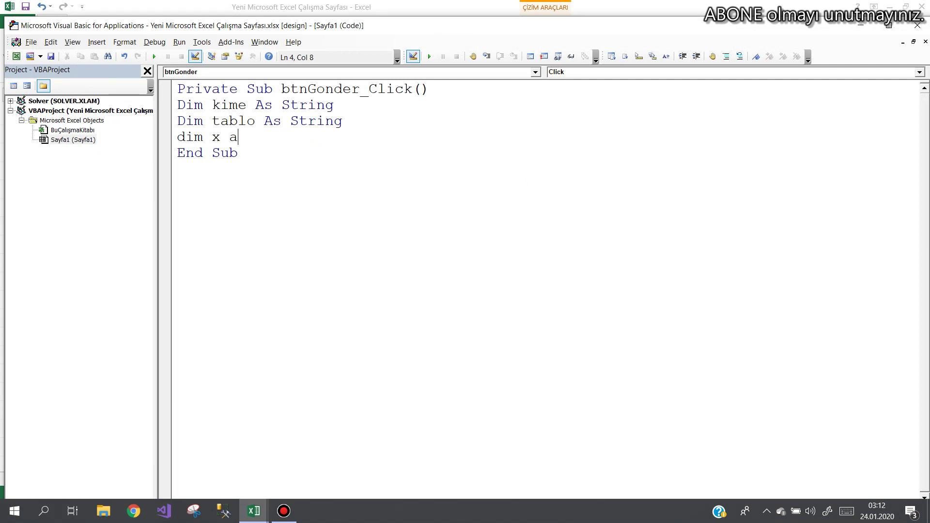
{"action": "type", "text": "s long"}
{"action": "key", "text": "Return"}
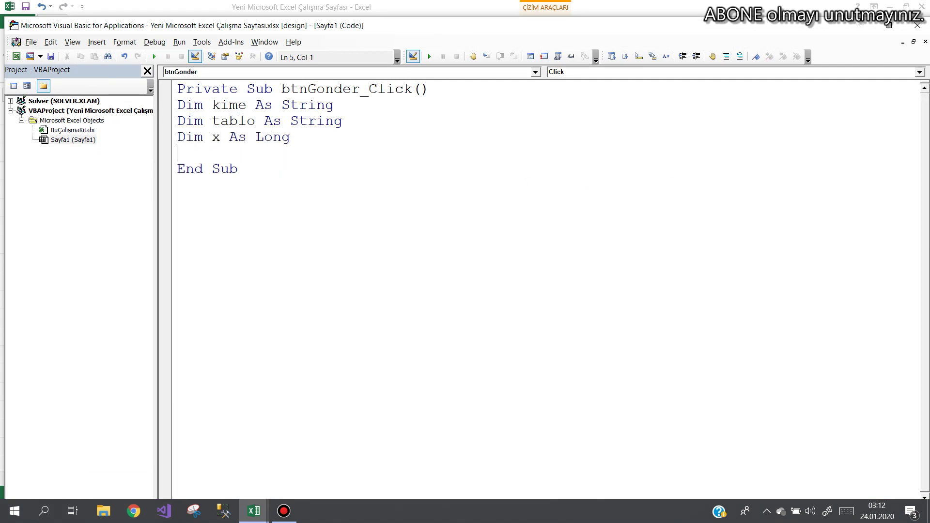
{"action": "key", "text": "Return"}
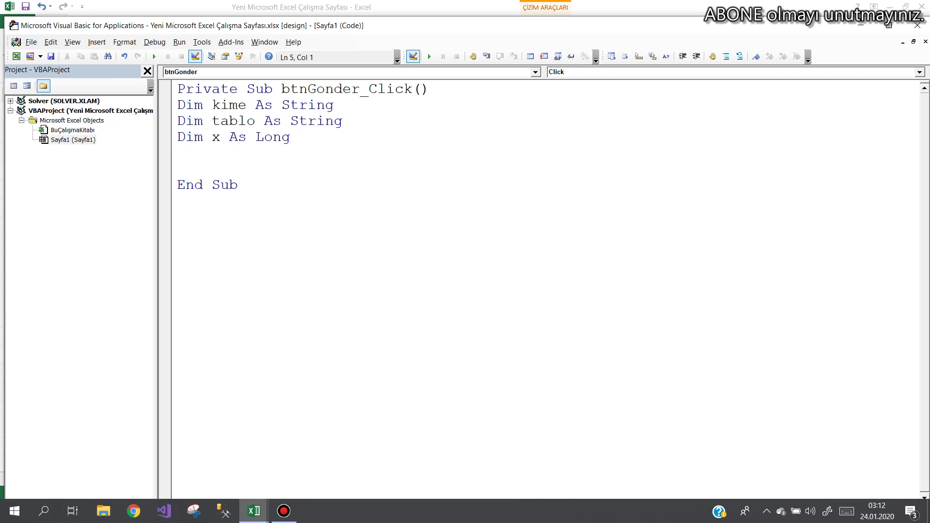
Add a For x = 2 To 10000 … Next loop and start an If Sheets line inside it.
{"action": "type", "text": "for x="}
{"action": "type", "text": "2 to "}
{"action": "type", "text": "10000"}
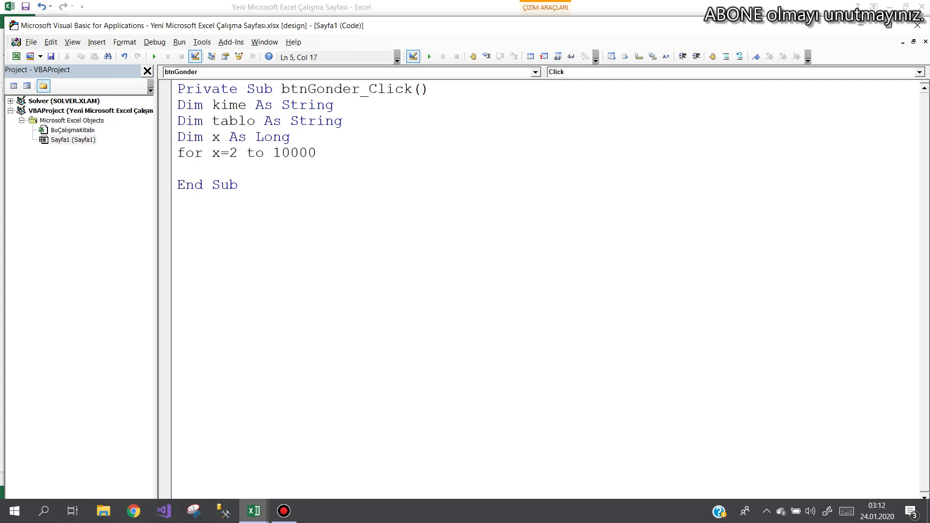
{"action": "key", "text": "Return"}
{"action": "key", "text": "Return"}
{"action": "type", "text": "next"}
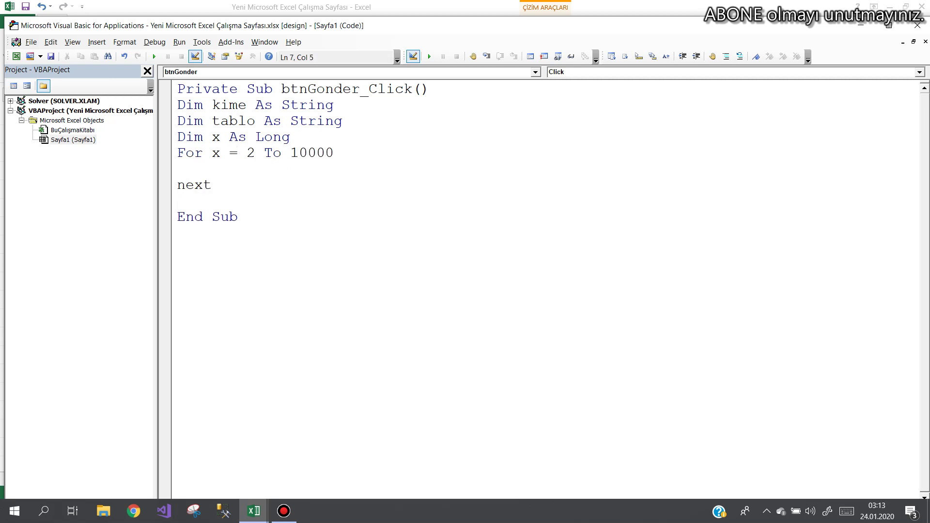
{"action": "left_click", "coordinate": [177, 168]}
{"action": "type", "text": "if "}
{"action": "type", "text": "sh"}
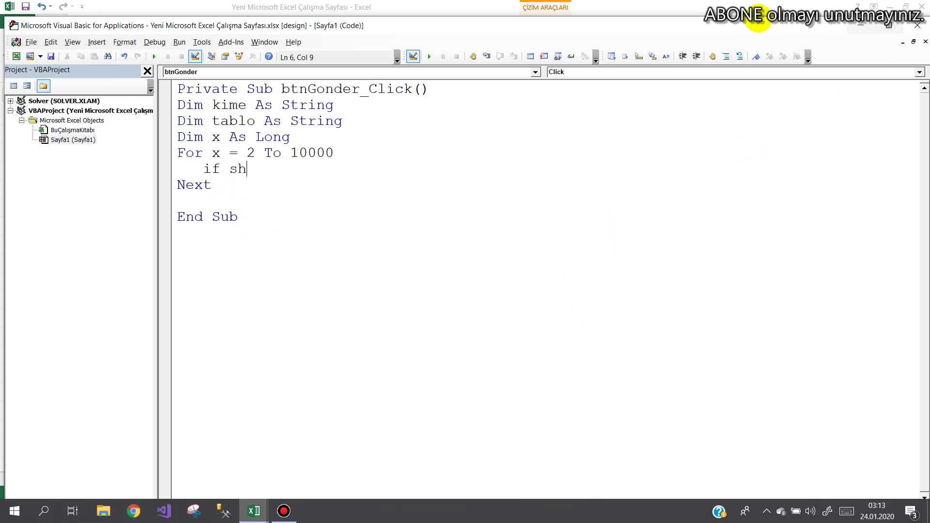
{"action": "left_click", "coordinate": [749, 8]}
Save the workbook to the desktop as macro-enabled workbook Gunluk İşler.xlsm.
{"action": "left_click", "coordinate": [18, 21]}
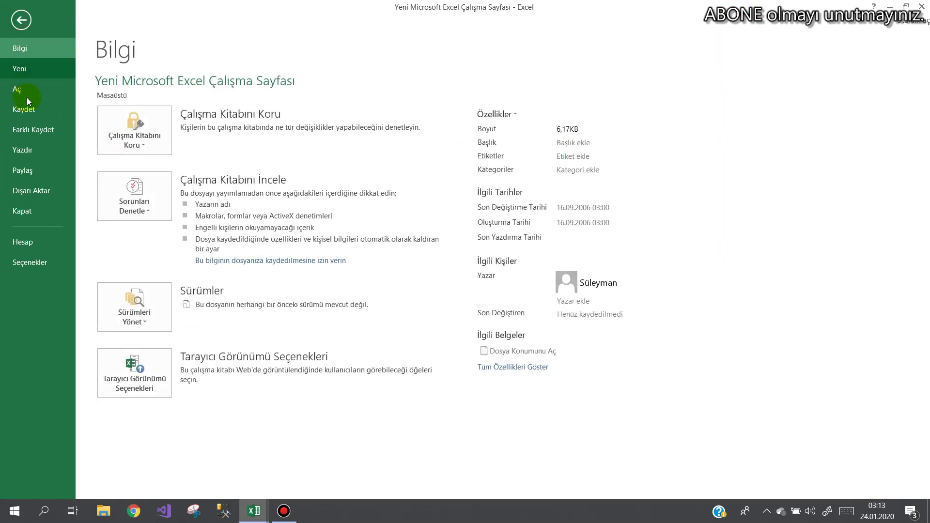
{"action": "left_click", "coordinate": [29, 129]}
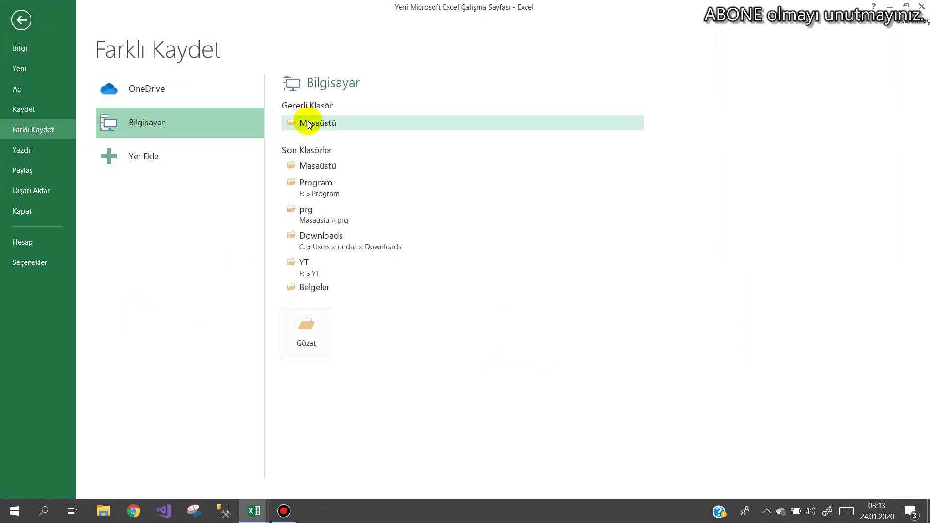
{"action": "left_click", "coordinate": [312, 123]}
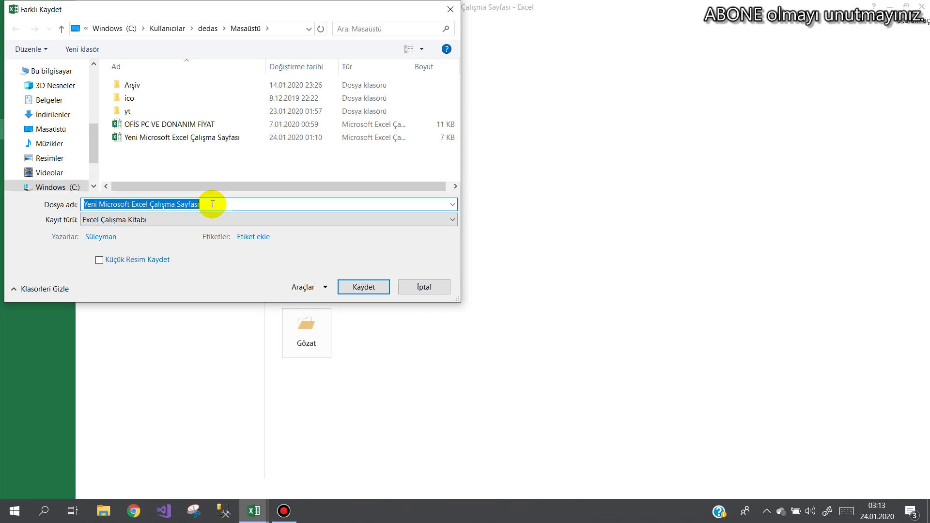
{"action": "type", "text": "W"}
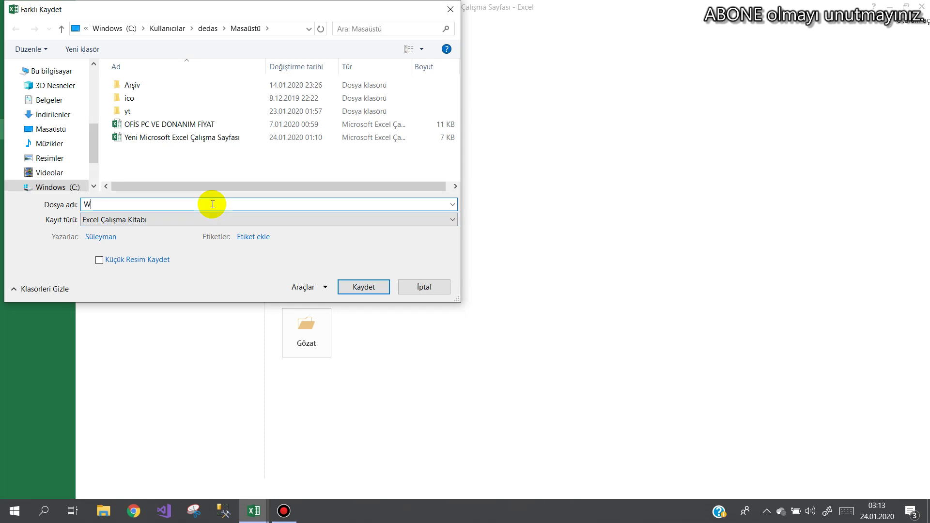
{"action": "type", "text": "hat"}
{"action": "key", "text": "BackSpace"}
{"action": "key", "text": "BackSpace"}
{"action": "key", "text": "BackSpace"}
{"action": "left_click", "coordinate": [159, 220]}
{"action": "left_click", "coordinate": [139, 242]}
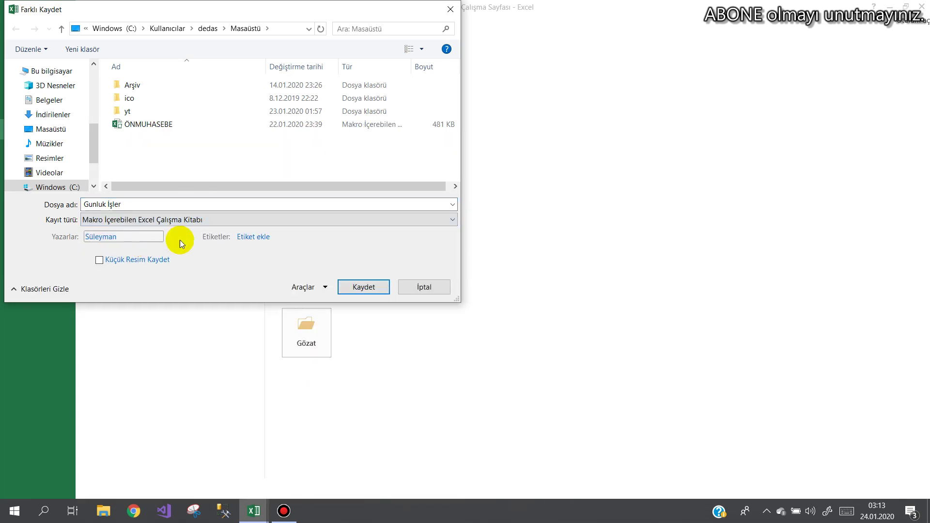
{"action": "left_click", "coordinate": [353, 287]}
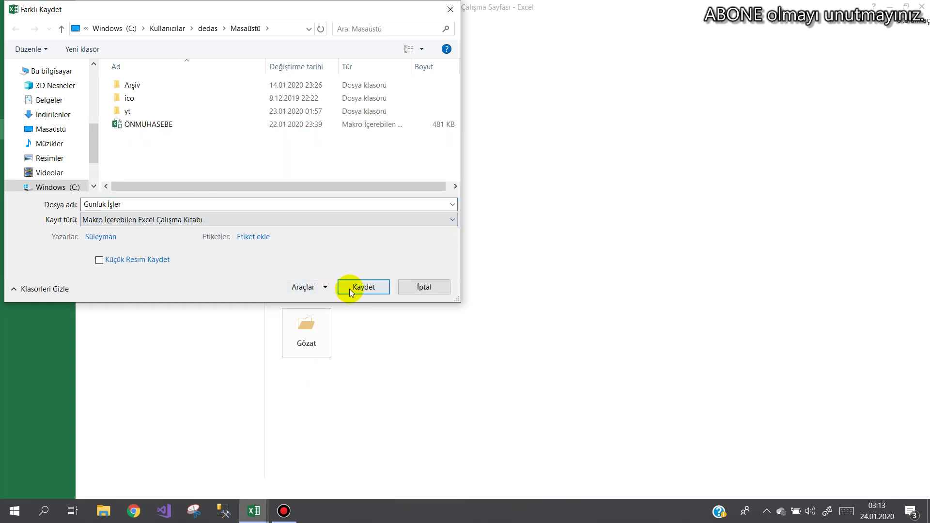
{"action": "left_click", "coordinate": [426, 286]}
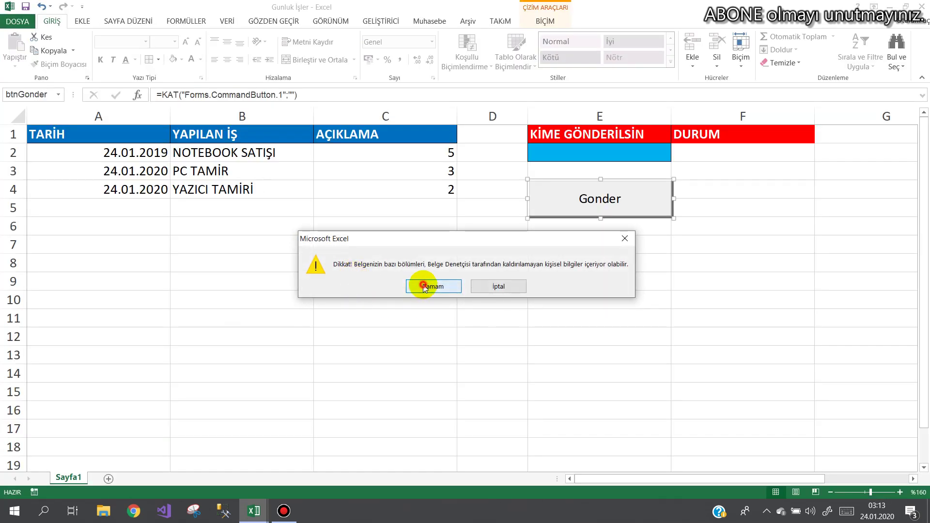
Reopen the Gonder button code and continue the loop line with if Sheets(".
{"action": "left_click_drag", "start_coordinate": [575, 199], "coordinate": [572, 198]}
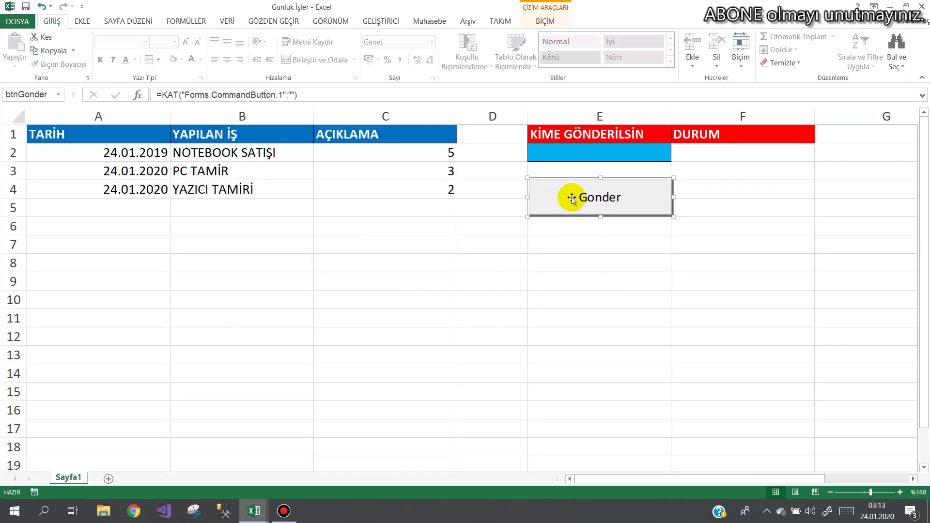
{"action": "double_click", "coordinate": [572, 197]}
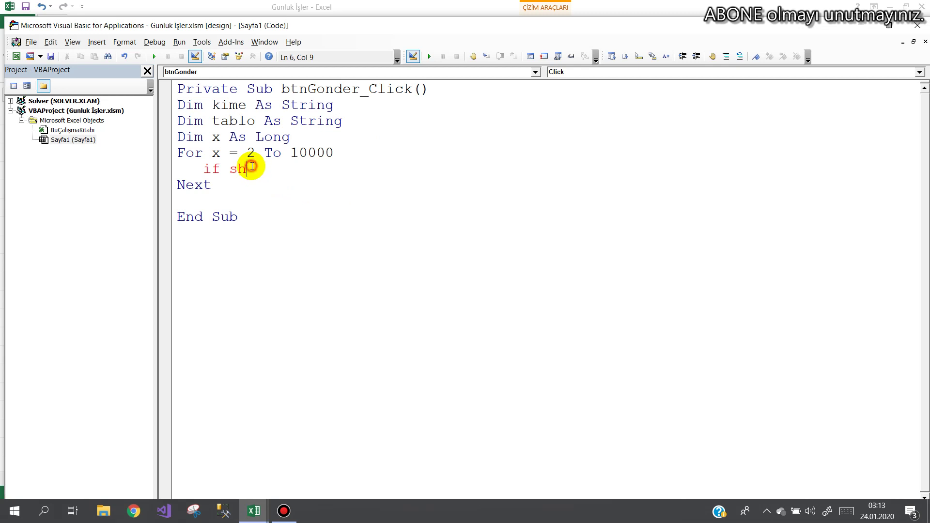
{"action": "type", "text": "e"}
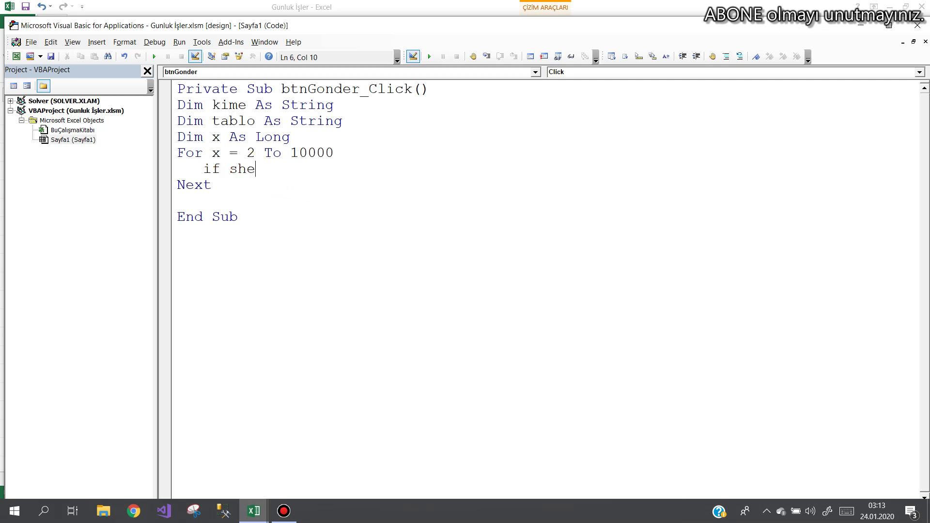
{"action": "key", "text": "ctrl+space"}
{"action": "type", "text": "(\""}
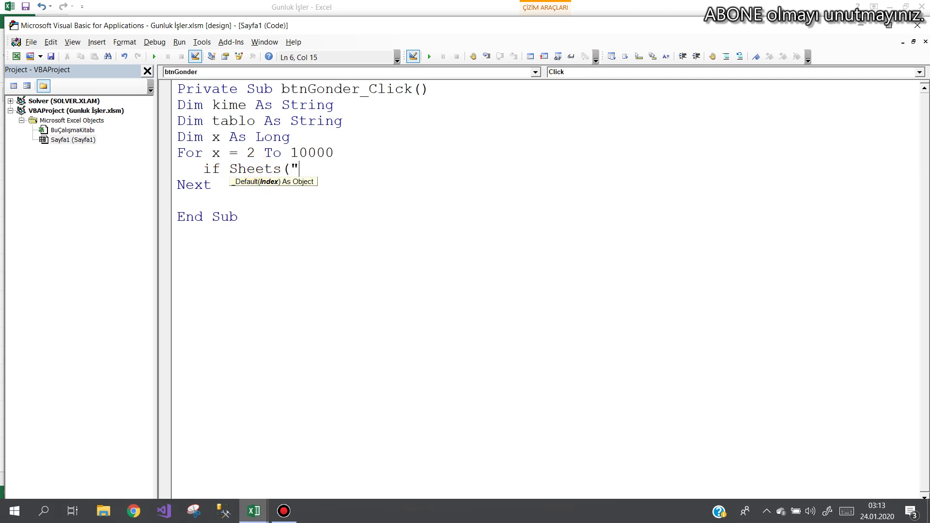
{"action": "mouse_move", "coordinate": [253, 510]}
{"action": "left_click", "coordinate": [201, 441]}
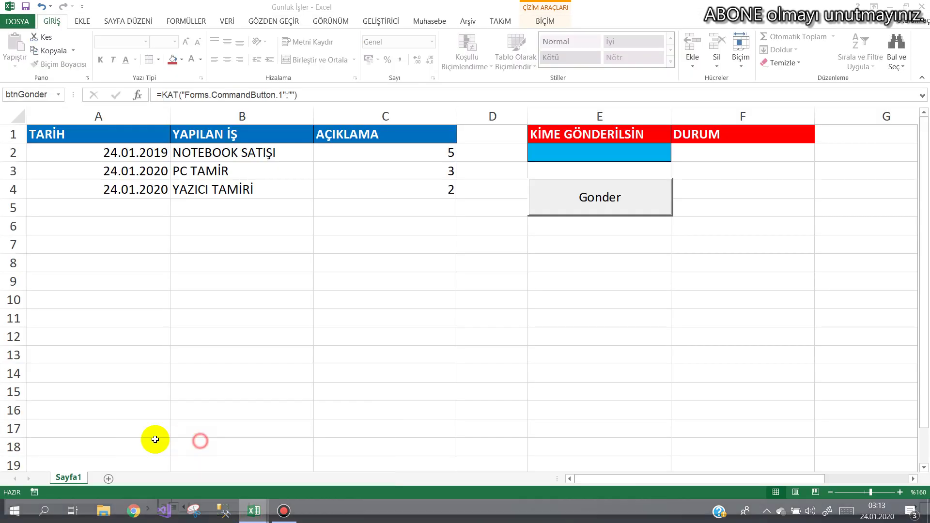
{"action": "double_click", "coordinate": [72, 477]}
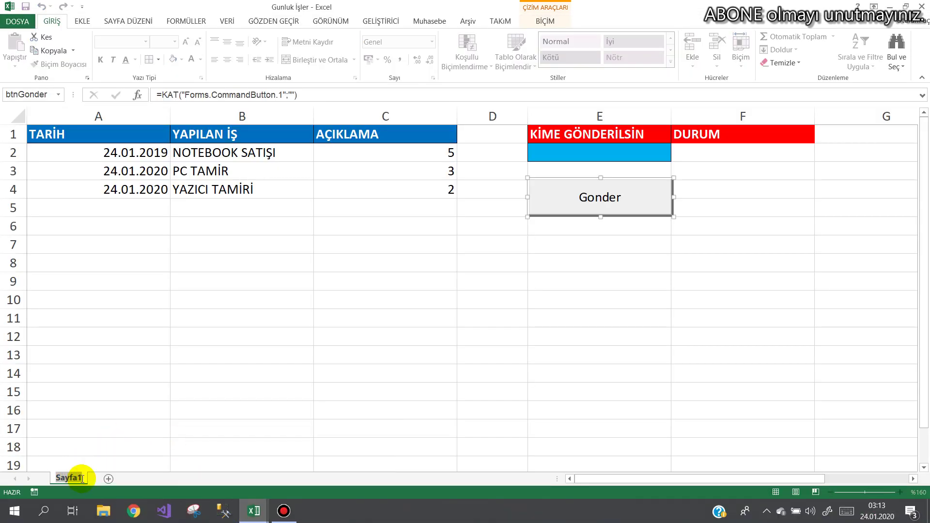
{"action": "type", "text": "G"}
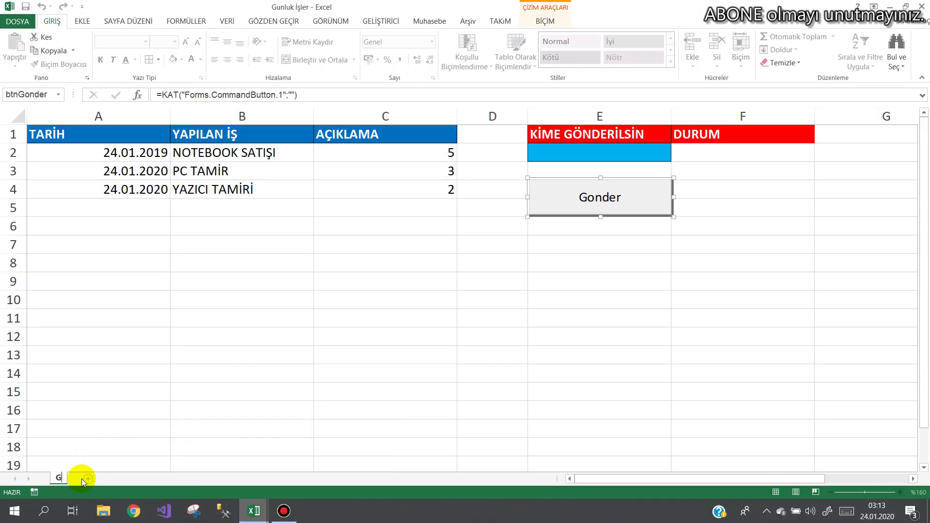
{"action": "type", "text": "unluk"}
{"action": "key", "text": "Return"}
{"action": "key", "text": "BackSpace"}
{"action": "key", "text": "BackSpace"}
{"action": "key", "text": "BackSpace"}
{"action": "key", "text": "BackSpace"}
{"action": "key", "text": "BackSpace"}
{"action": "key", "text": "BackSpace"}
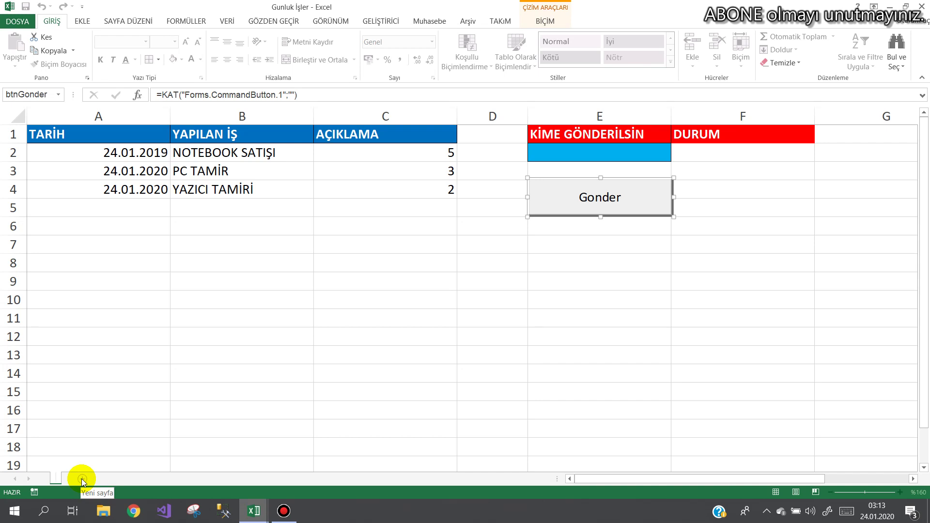
{"action": "type", "text": "Sayfa1"}
{"action": "key", "text": "Return"}
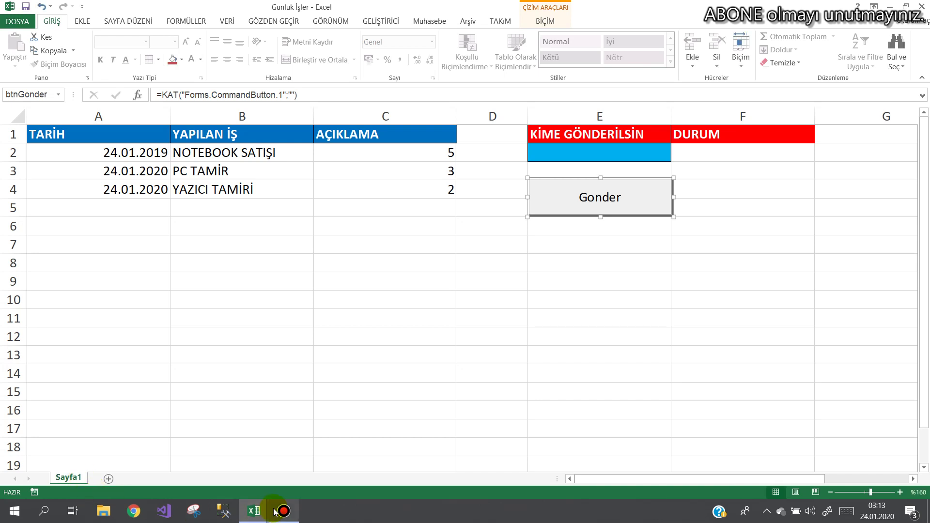
Replace the Sheets("Sayfa1") reference in the loop line with ActiveSheet.Range(.
{"action": "mouse_move", "coordinate": [253, 510]}
{"action": "left_click", "coordinate": [292, 452]}
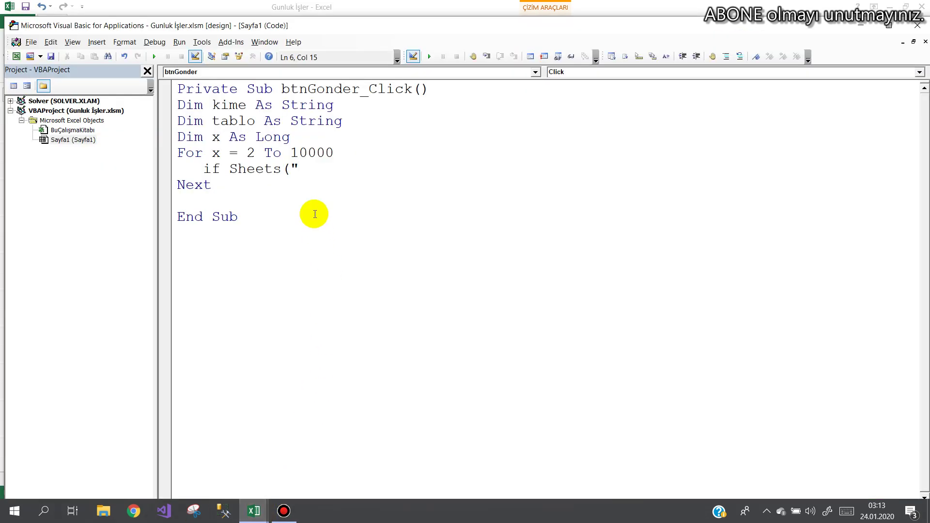
{"action": "type", "text": "Sayfa"}
{"action": "type", "text": "2"}
{"action": "key", "text": "BackSpace"}
{"action": "type", "text": "1\")."}
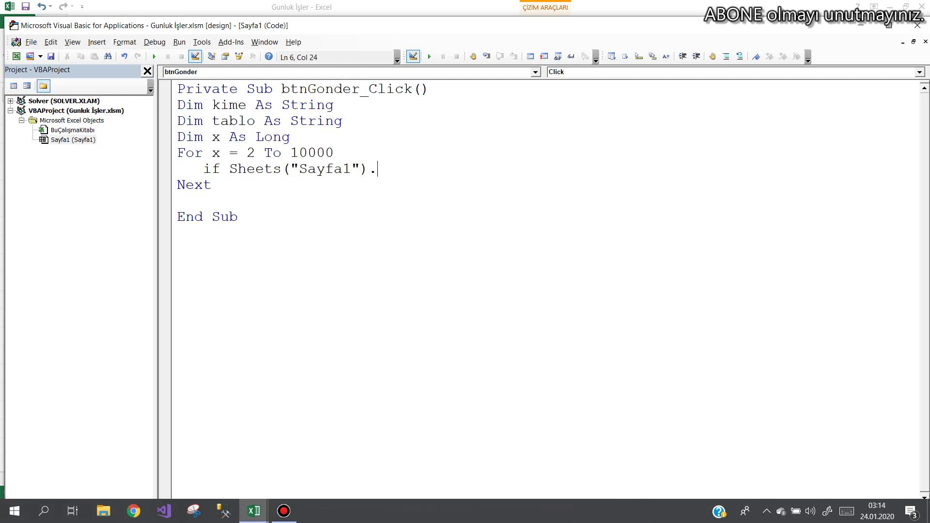
{"action": "type", "text": "r"}
{"action": "key", "text": "BackSpace"}
{"action": "key", "text": "BackSpace"}
{"action": "key", "text": "BackSpace"}
{"action": "key", "text": "BackSpace"}
{"action": "key", "text": "BackSpace"}
{"action": "key", "text": "BackSpace"}
{"action": "key", "text": "BackSpace"}
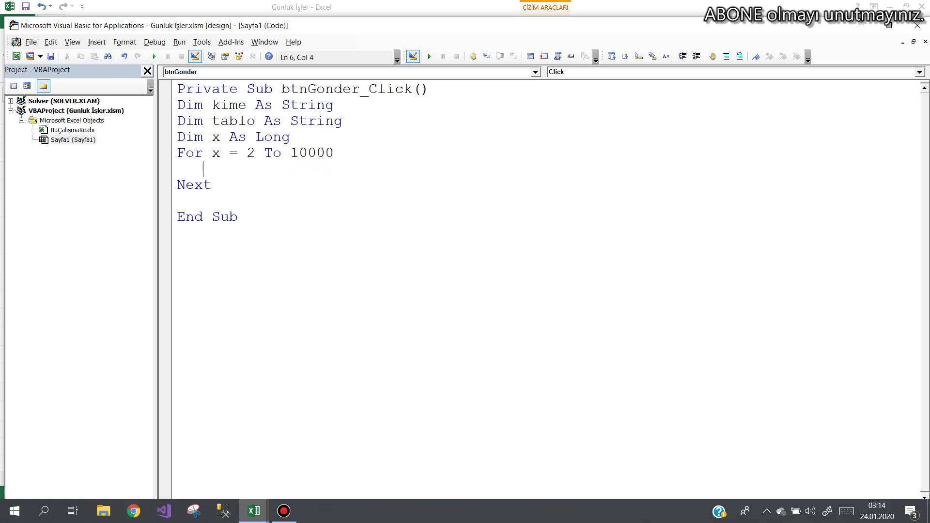
{"action": "type", "text": "act"}
{"action": "key", "text": "ctrl+space"}
{"action": "key", "text": "Down"}
{"action": "key", "text": "Down"}
{"action": "key", "text": "Down"}
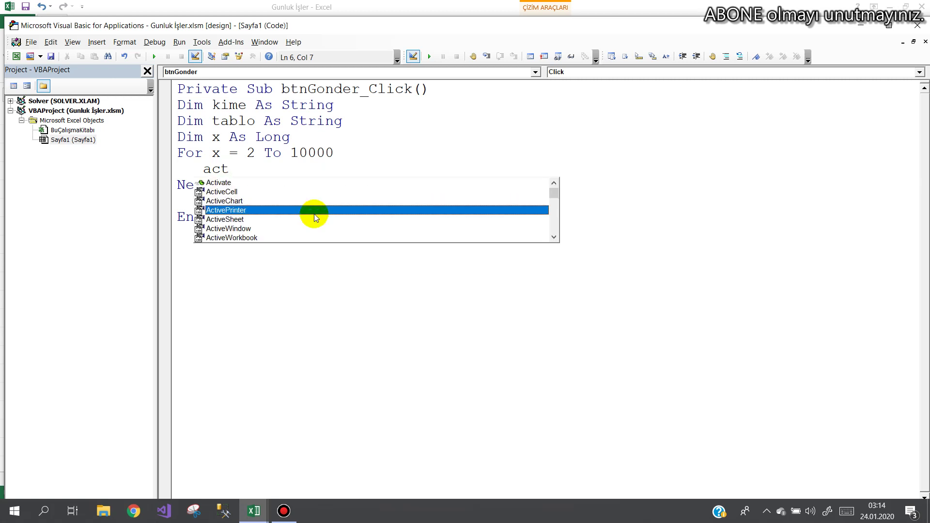
{"action": "key", "text": "Down"}
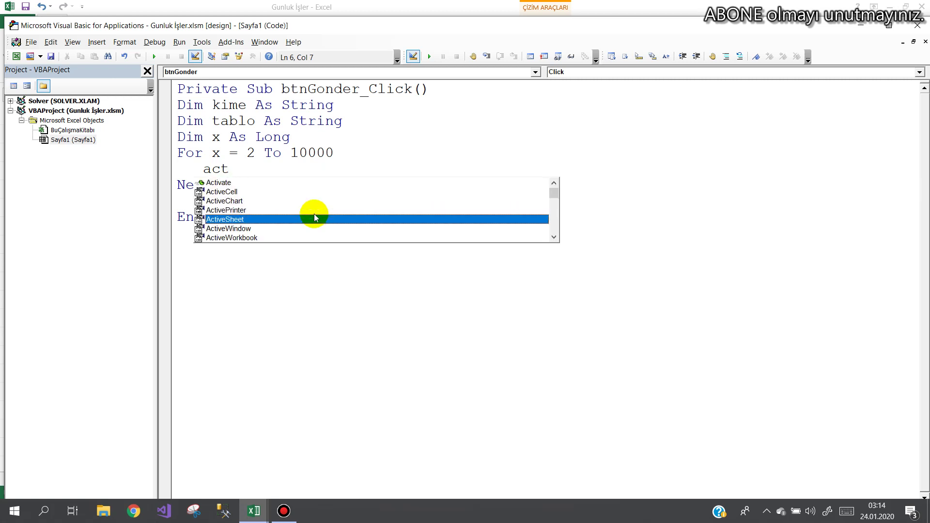
{"action": "type", "text": "."}
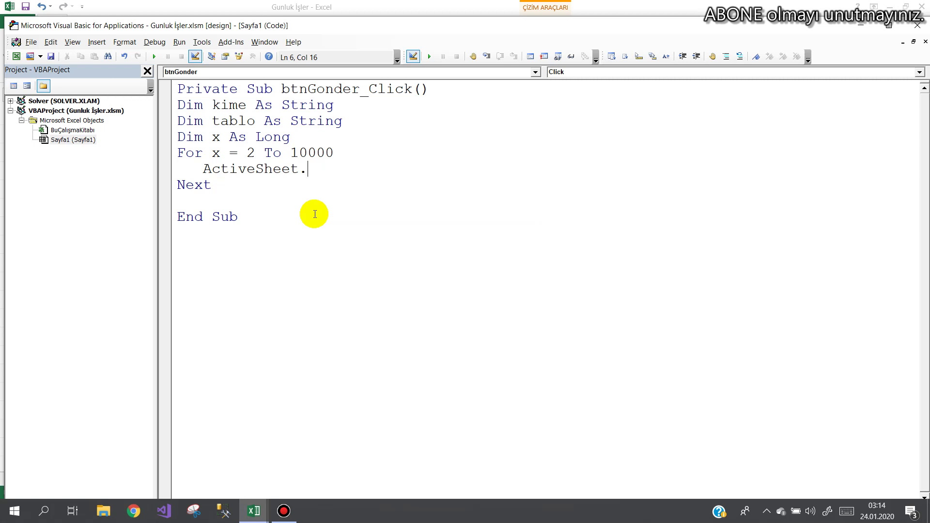
{"action": "type", "text": "range("}
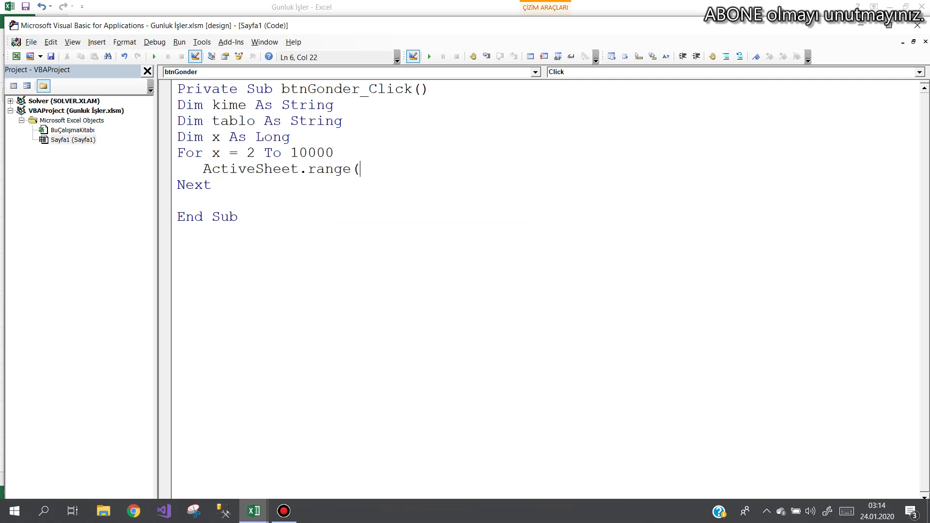
{"action": "type", "text": "1"}
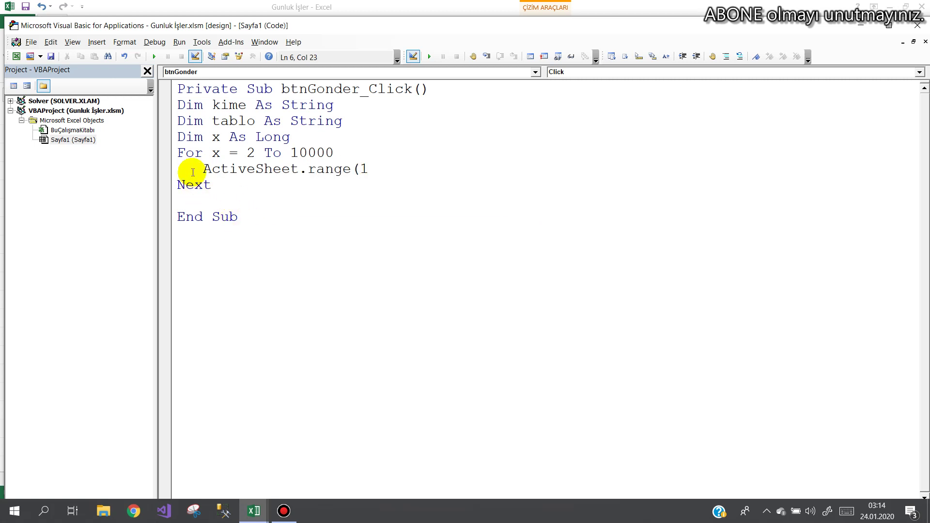
Complete the line If ActiveSheet.Range("A" & x).Value = "" Then Exit For.
{"action": "left_click", "coordinate": [195, 170]}
{"action": "type", "text": "if"}
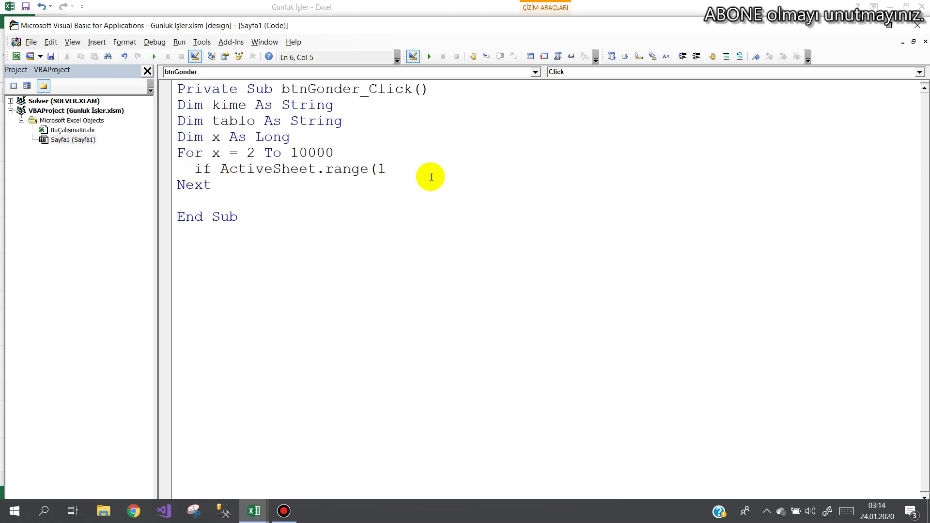
{"action": "left_click", "coordinate": [388, 168]}
{"action": "key", "text": "BackSpace"}
{"action": "type", "text": "\""}
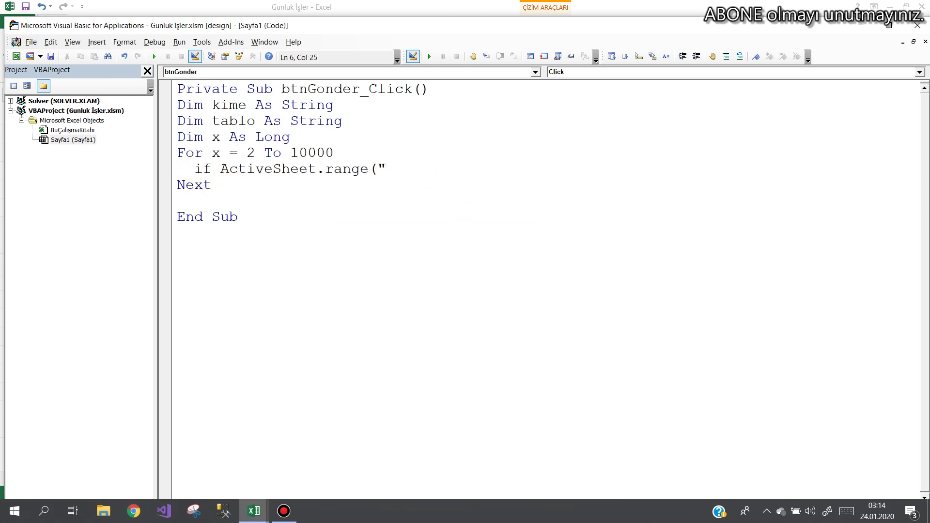
{"action": "type", "text": "A\"&x"}
{"action": "type", "text": "\""}
{"action": "key", "text": "BackSpace"}
{"action": "type", "text": "value"}
{"action": "type", "text": "=\"\" then e"}
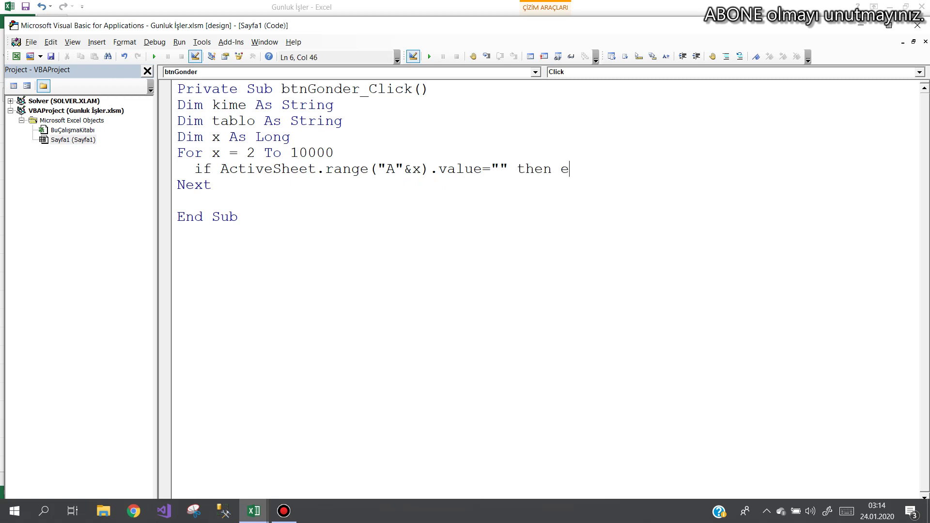
{"action": "type", "text": "xit s"}
{"action": "key", "text": "BackSpace"}
{"action": "type", "text": "for"}
{"action": "key", "text": "Down"}
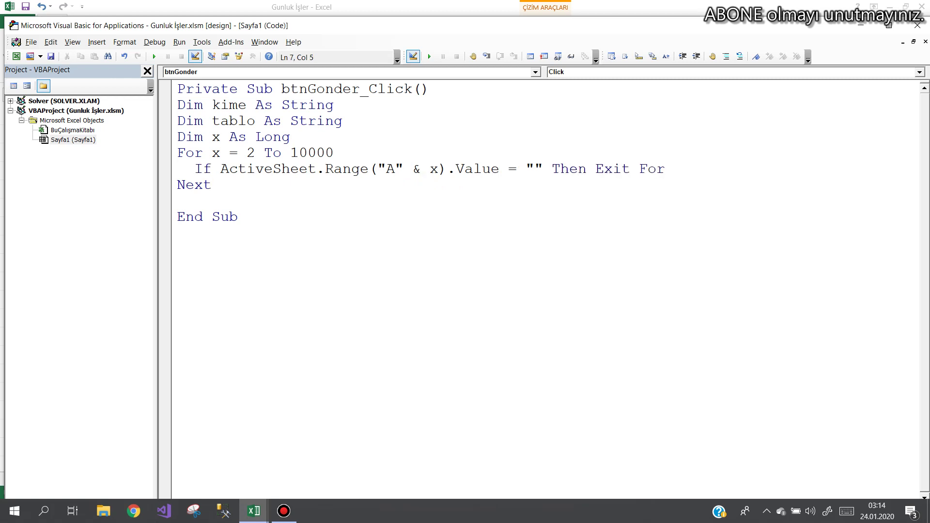
{"action": "key", "text": "Return"}
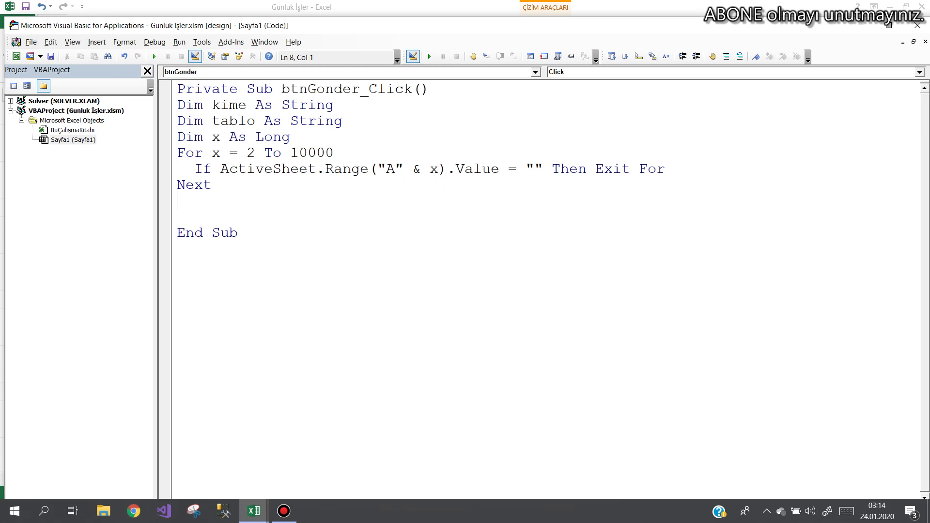
Start a kime= line after Next and paste the ActiveSheet.Range("A" & x).Value expression into it.
{"action": "type", "text": "kim"}
{"action": "type", "text": "e"}
{"action": "type", "text": "="}
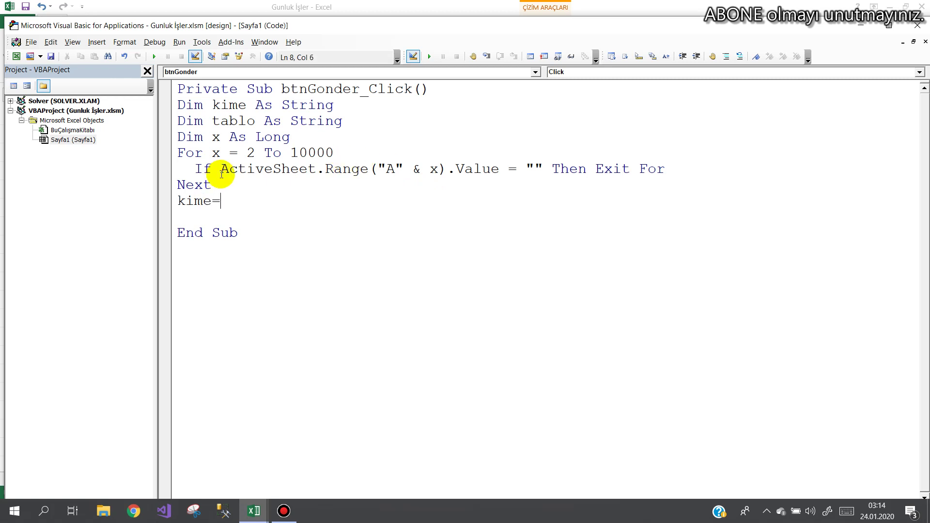
{"action": "left_click", "coordinate": [221, 173]}
{"action": "left_click", "coordinate": [440, 299]}
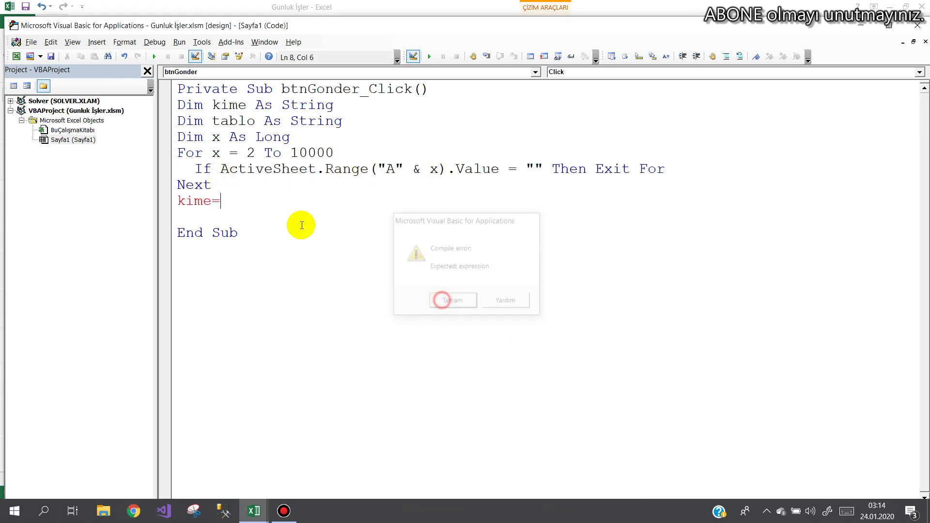
{"action": "left_click_drag", "start_coordinate": [220, 170], "coordinate": [466, 186]}
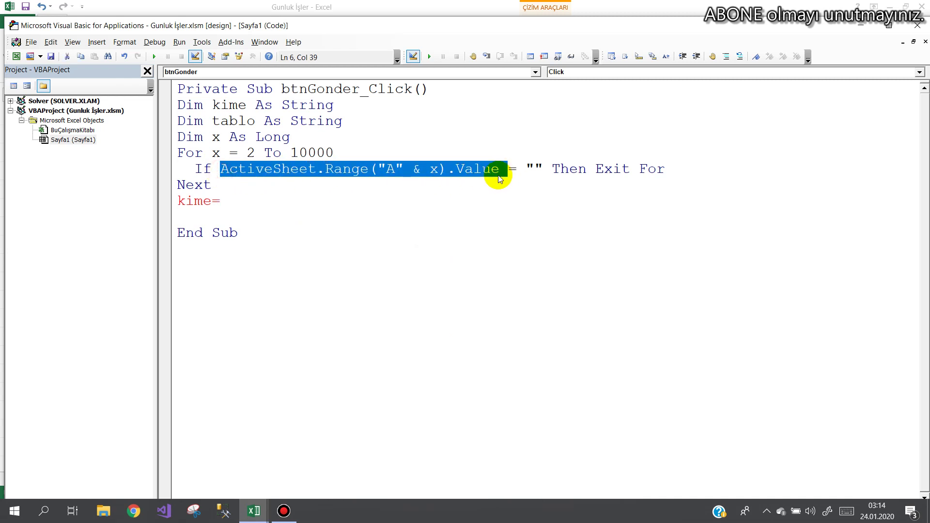
{"action": "key", "text": "ctrl+c"}
{"action": "left_click", "coordinate": [234, 204]}
{"action": "key", "text": "ctrl+v"}
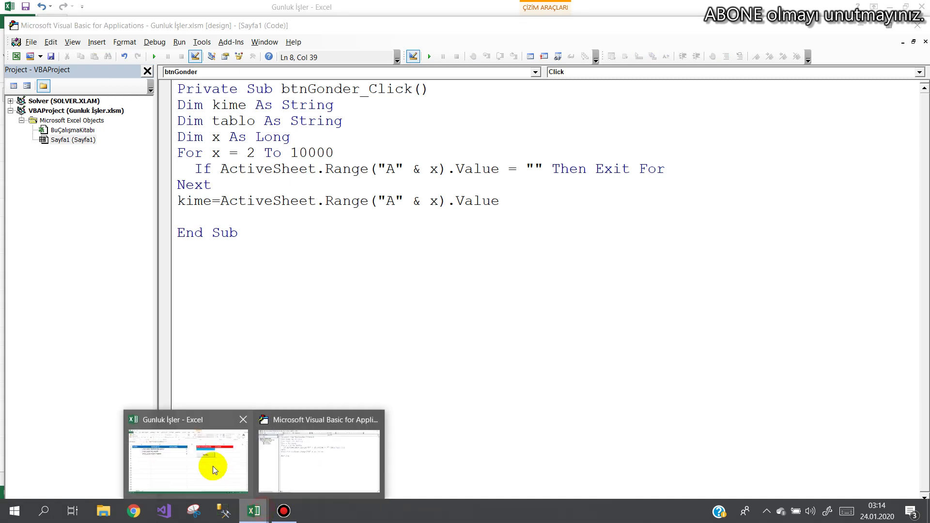
Check recipient cell E2 in the worksheet and change the kime line's address to "E2".
{"action": "left_click", "coordinate": [210, 461]}
{"action": "left_click", "coordinate": [560, 150]}
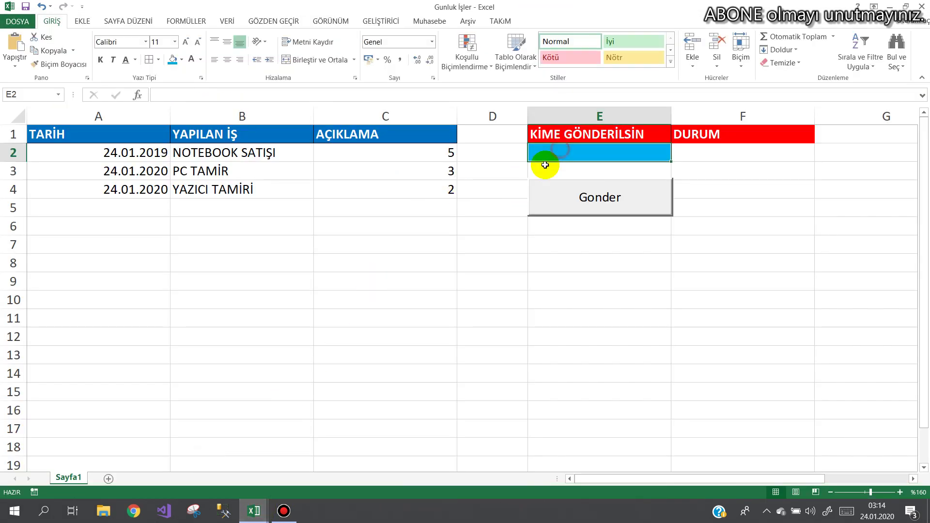
{"action": "left_click", "coordinate": [253, 510]}
{"action": "left_click", "coordinate": [266, 481]}
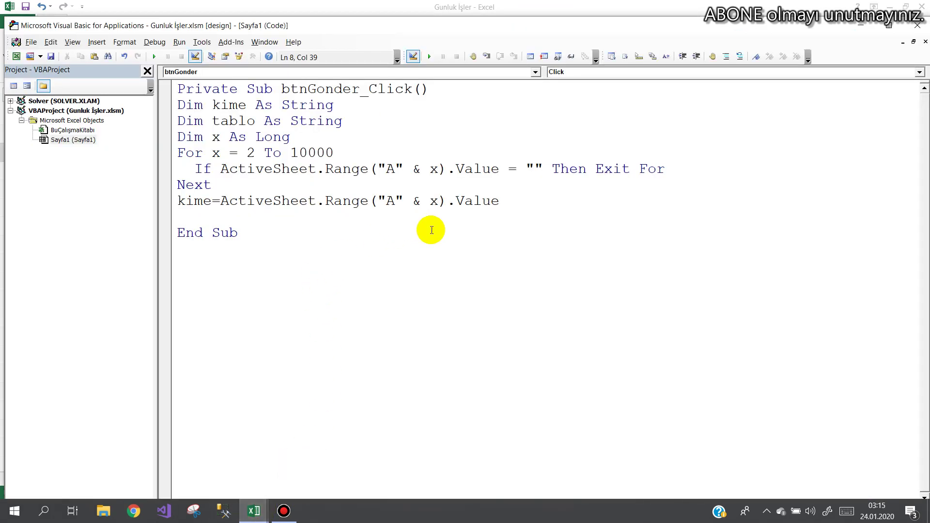
{"action": "type", "text": "="}
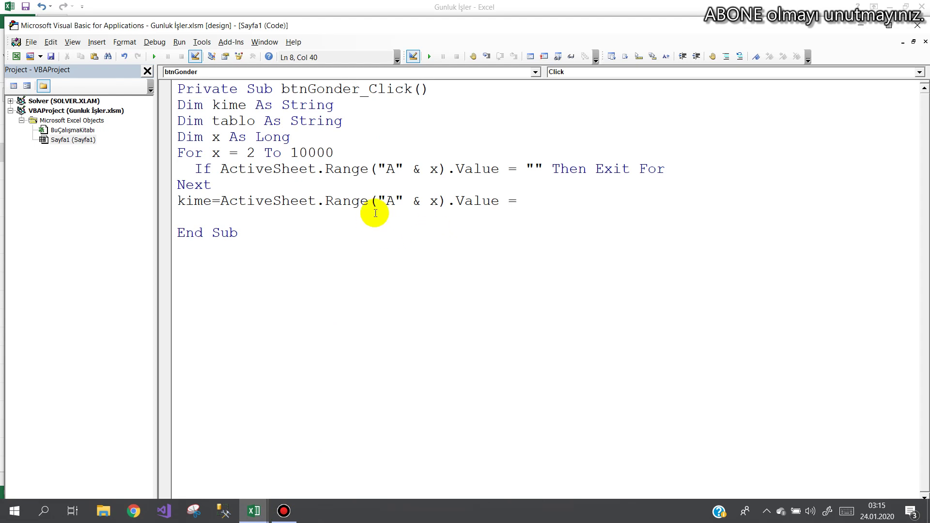
{"action": "left_click_drag", "start_coordinate": [386, 202], "coordinate": [436, 207]}
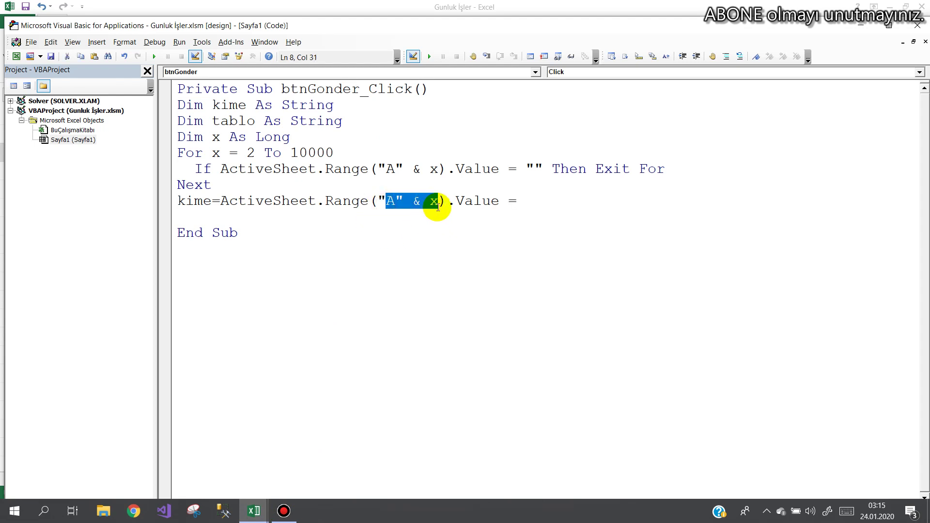
{"action": "type", "text": "E2"}
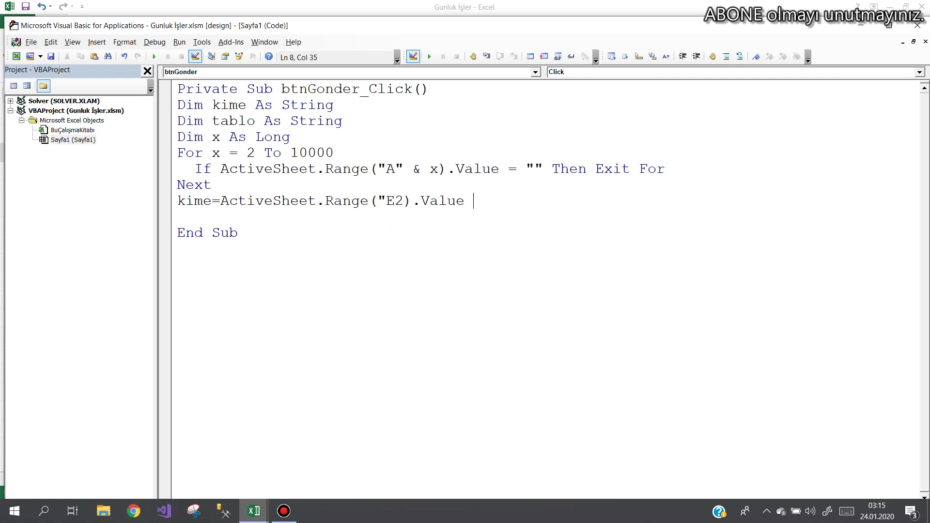
{"action": "key", "text": "Return"}
{"action": "key", "text": "Return"}
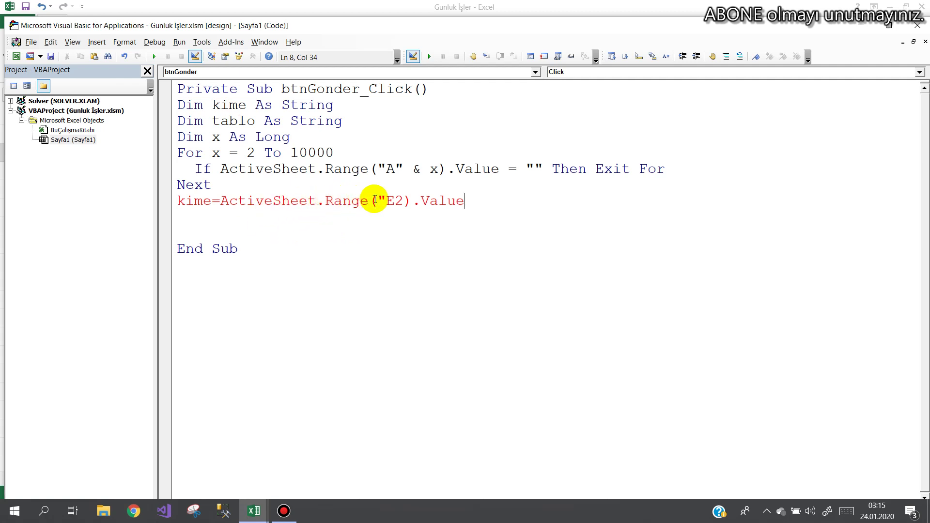
{"action": "left_click", "coordinate": [402, 201]}
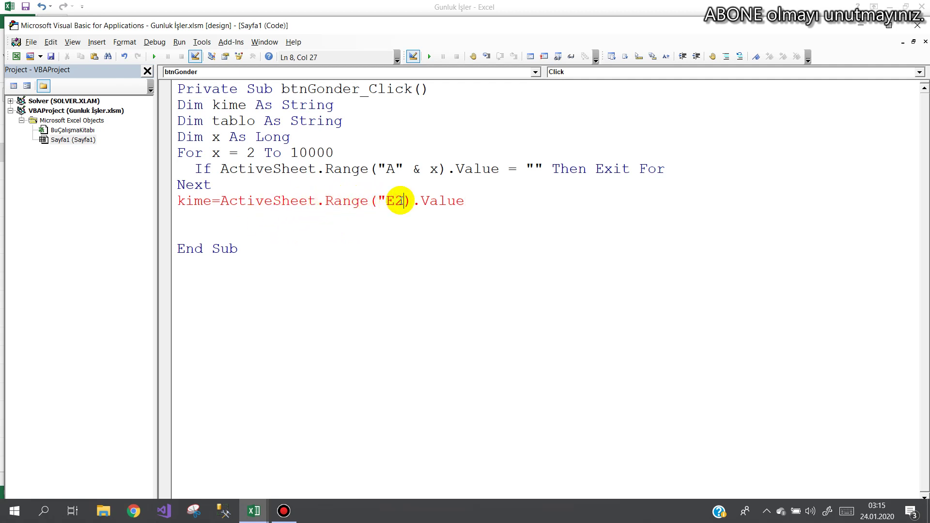
{"action": "type", "text": "\""}
{"action": "left_click", "coordinate": [495, 199]}
{"action": "key", "text": "Return"}
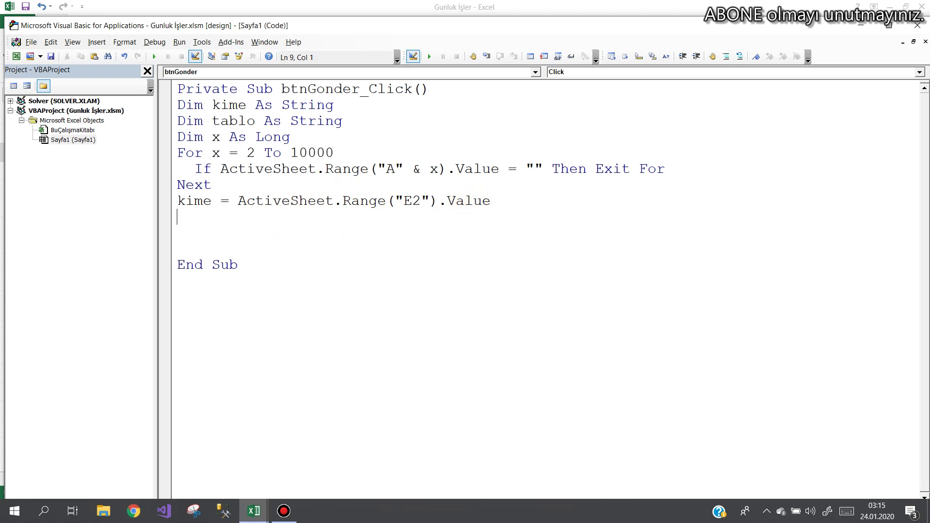
Add ActiveSheet.Range("G2").Value = "" on a new line after Dim x As Long.
{"action": "left_click", "coordinate": [314, 137]}
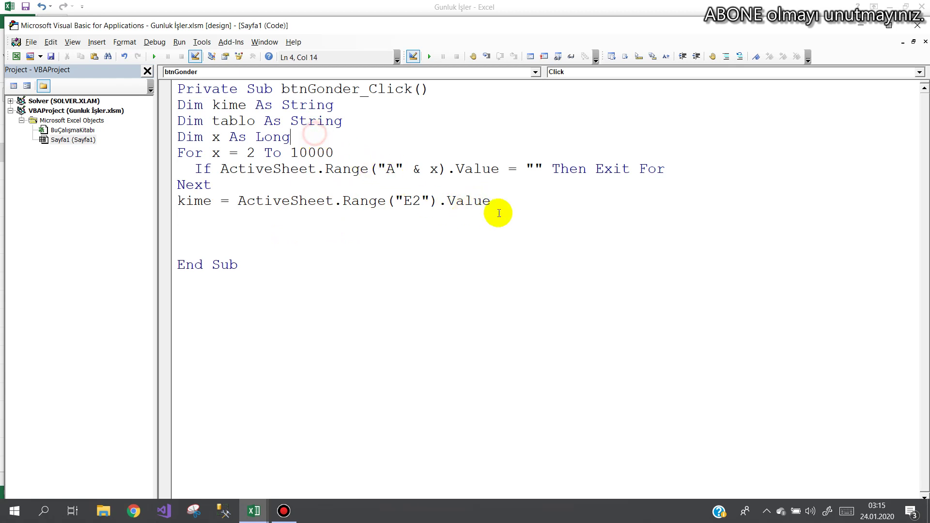
{"action": "left_click_drag", "start_coordinate": [515, 204], "coordinate": [238, 200]}
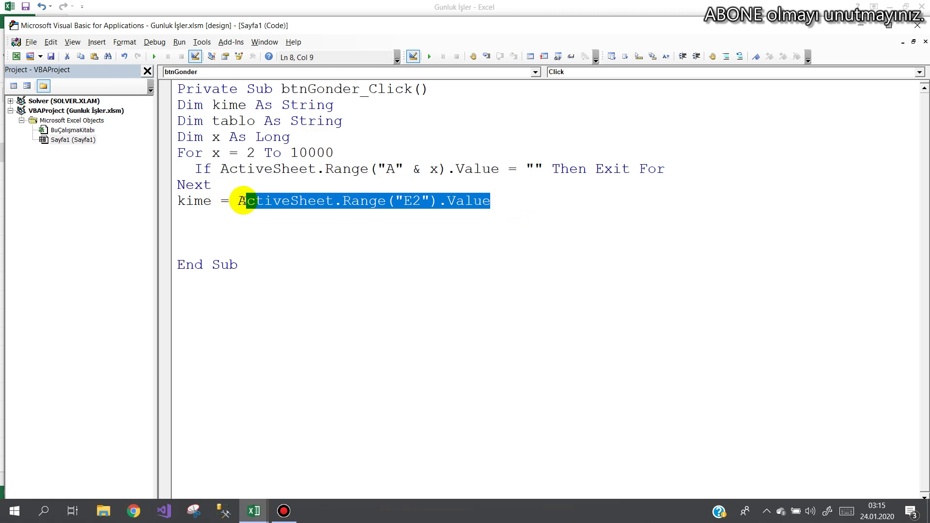
{"action": "left_click", "coordinate": [327, 138]}
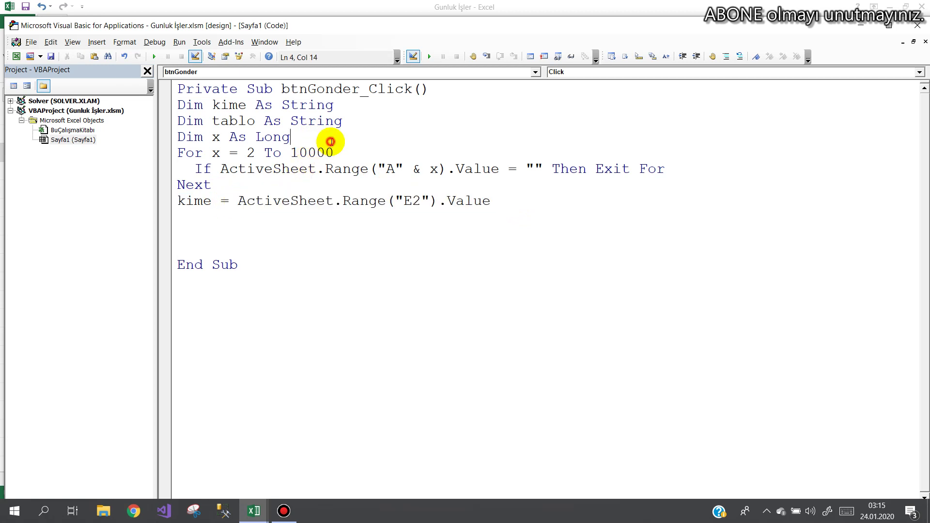
{"action": "key", "text": "Return"}
{"action": "key", "text": "ctrl+v"}
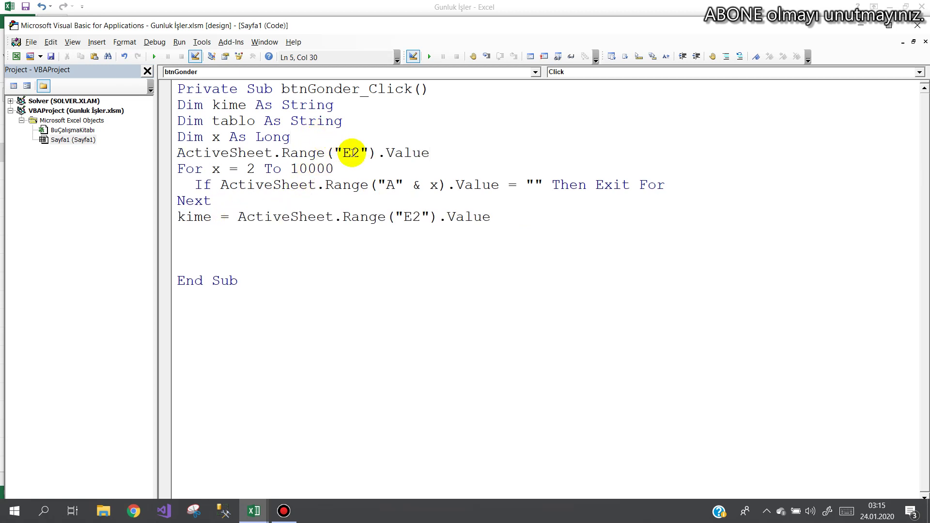
{"action": "left_click_drag", "start_coordinate": [353, 153], "coordinate": [346, 153]}
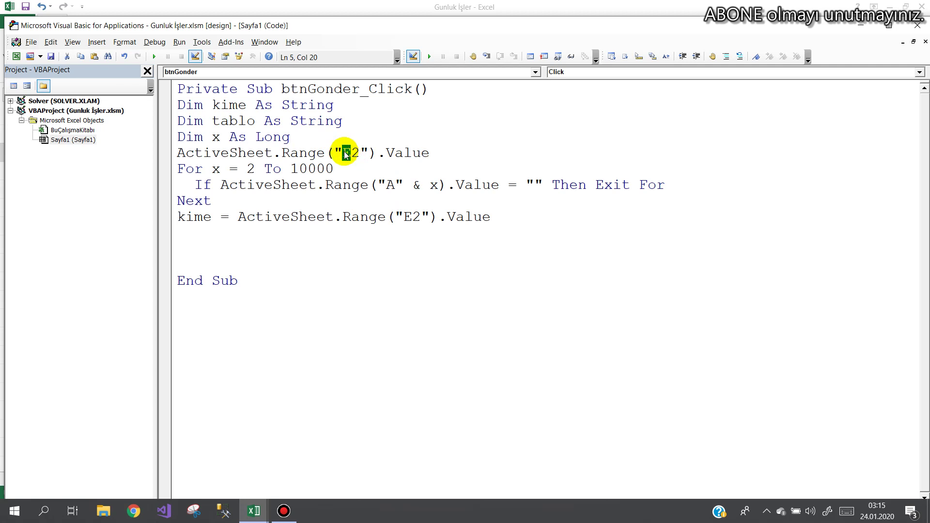
{"action": "type", "text": "G"}
{"action": "left_click", "coordinate": [452, 147]}
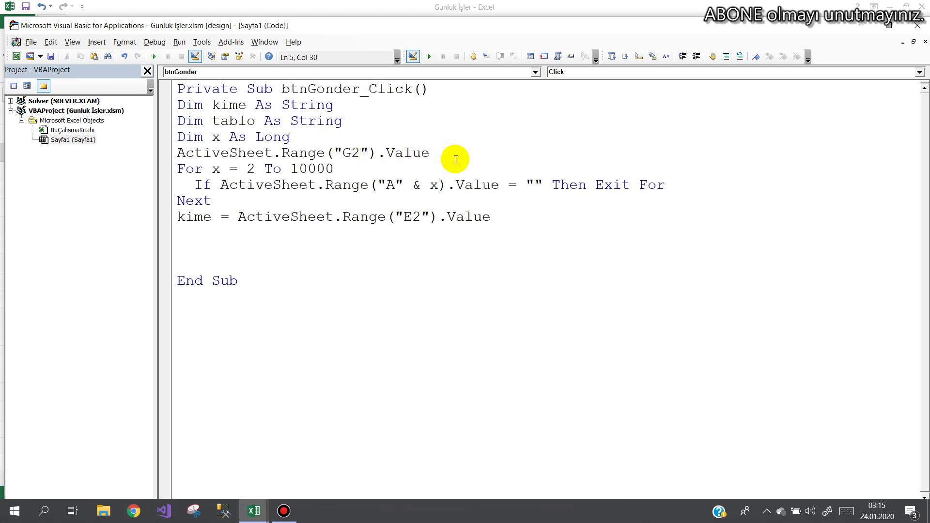
{"action": "type", "text": "=\"\""}
{"action": "left_click", "coordinate": [471, 298]}
{"action": "mouse_move", "coordinate": [253, 511]}
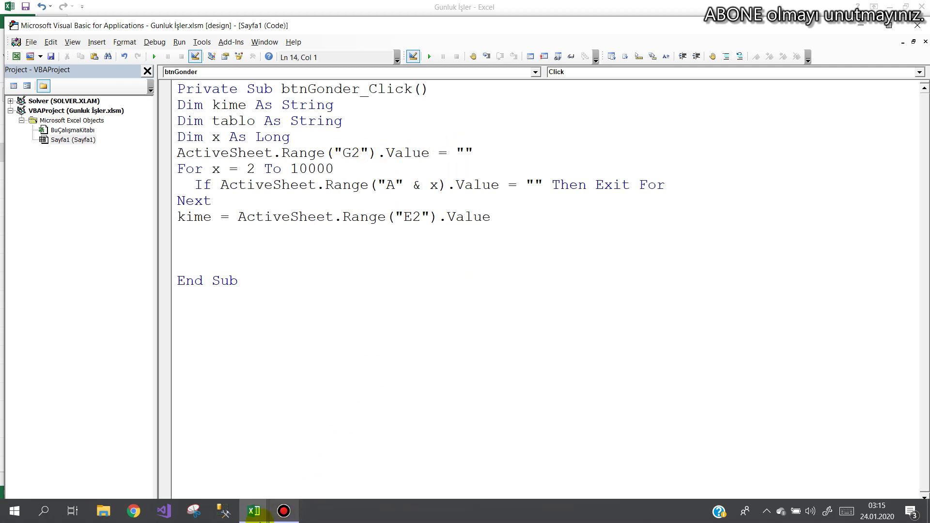
Look at the DURUM status cell F2 in the worksheet, then return to the code's last line.
{"action": "left_click", "coordinate": [198, 463]}
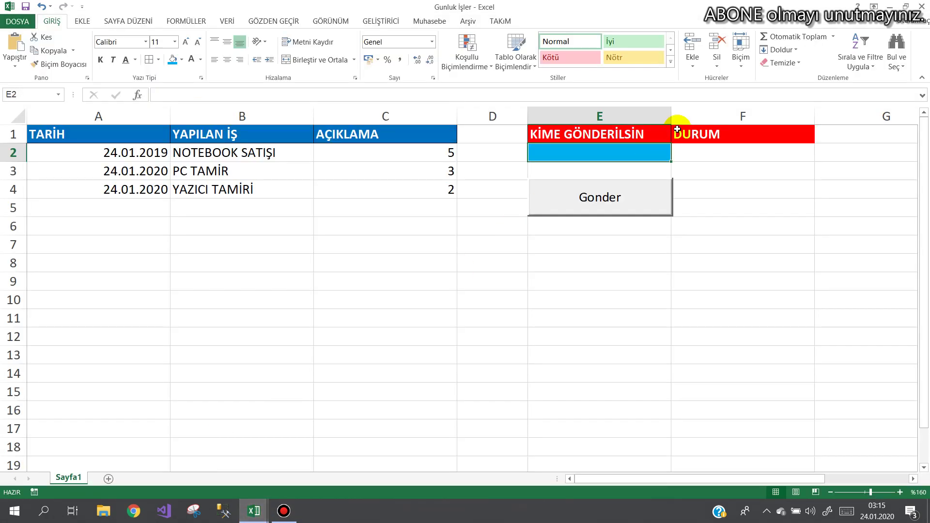
{"action": "left_click", "coordinate": [710, 155]}
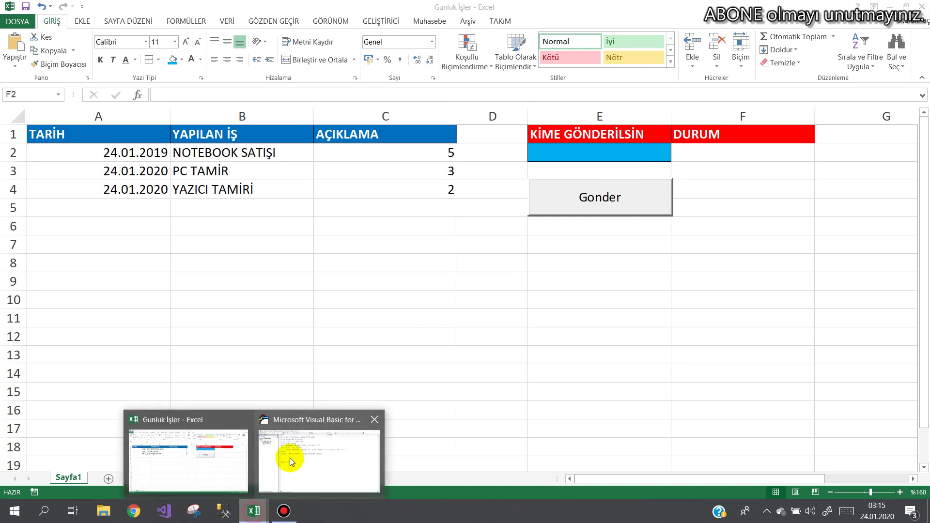
{"action": "left_click", "coordinate": [291, 455]}
{"action": "left_click", "coordinate": [228, 241]}
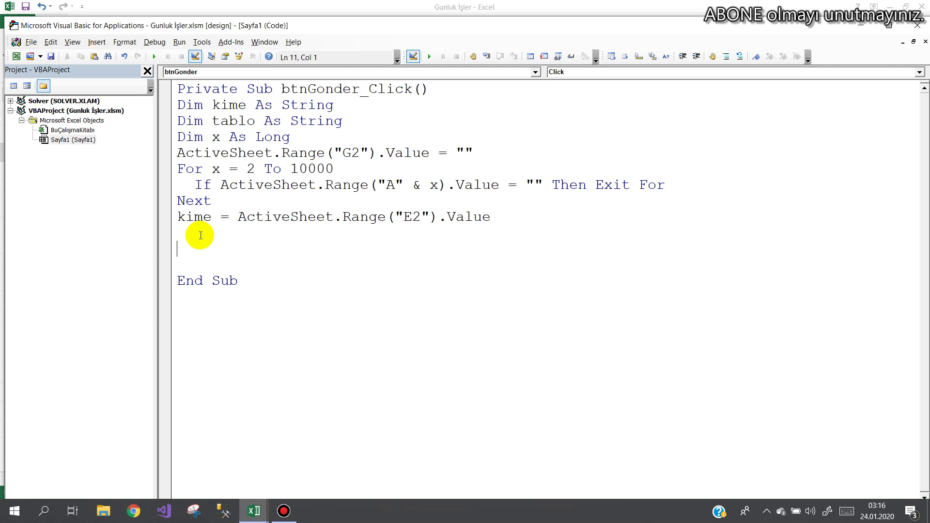
Start a tablo= line from the pasted cell expression, with its address changed to "A1:".
{"action": "type", "text": "tablo="}
{"action": "key", "text": "ctrl+v"}
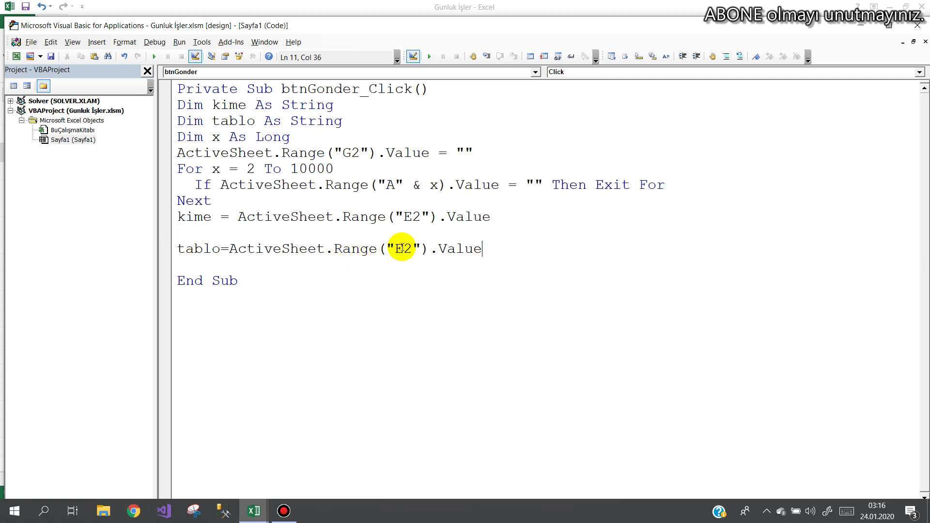
{"action": "left_click_drag", "start_coordinate": [403, 249], "coordinate": [410, 249]}
{"action": "type", "text": "1"}
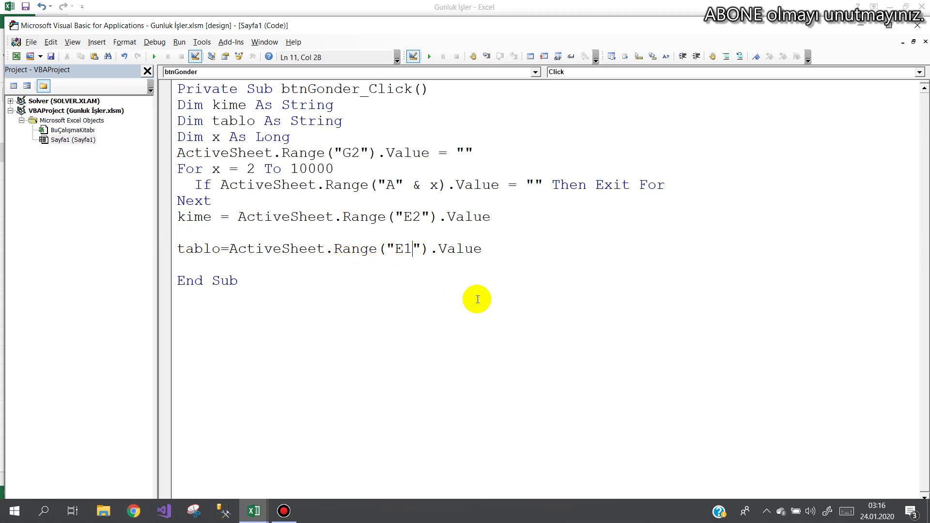
{"action": "key", "text": "BackSpace"}
{"action": "key", "text": "BackSpace"}
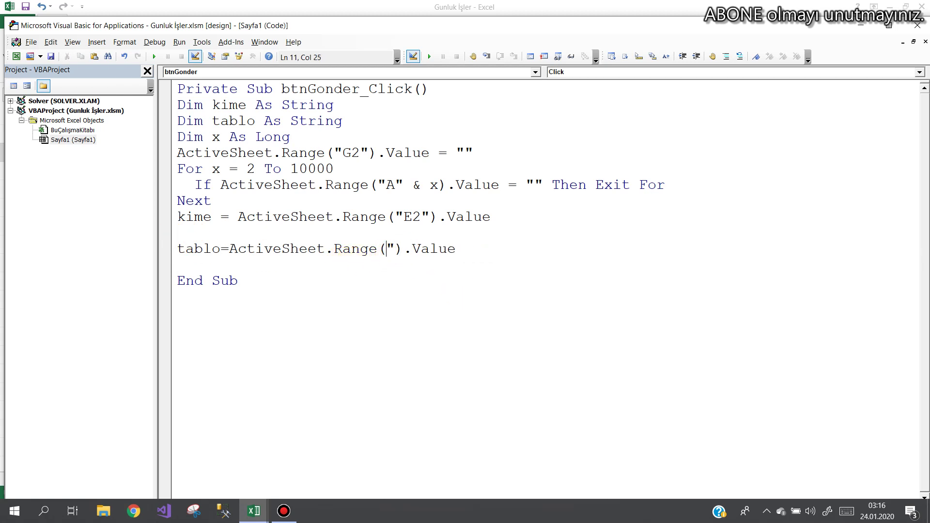
{"action": "type", "text": "\"A1:"}
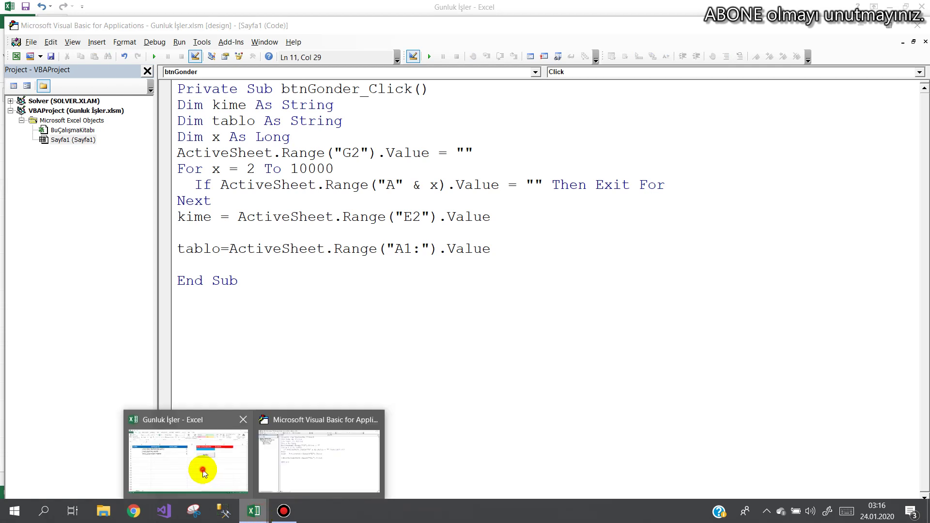
Inspect the job table block A1:C14 in the worksheet, then return to the macro.
{"action": "left_click", "coordinate": [201, 467]}
{"action": "left_click", "coordinate": [127, 129]}
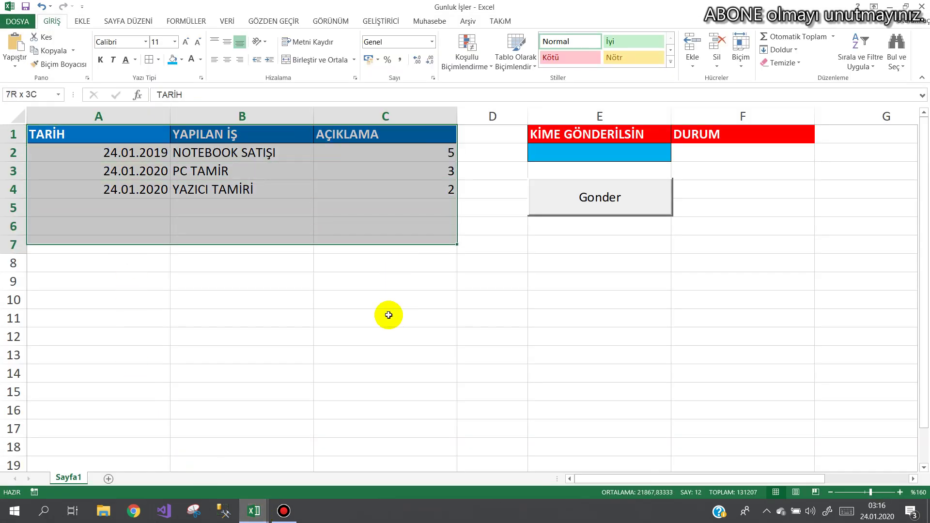
{"action": "left_click_drag", "start_coordinate": [233, 139], "coordinate": [382, 375]}
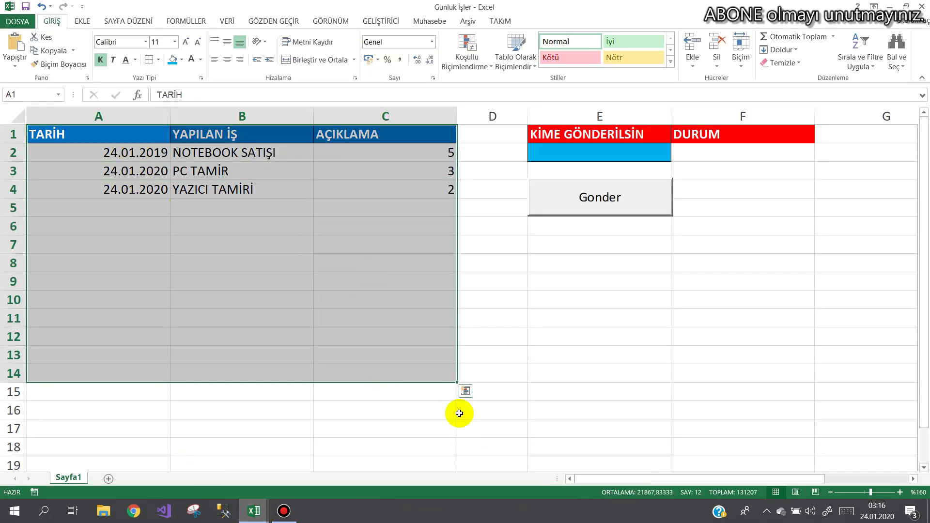
{"action": "left_click", "coordinate": [424, 373]}
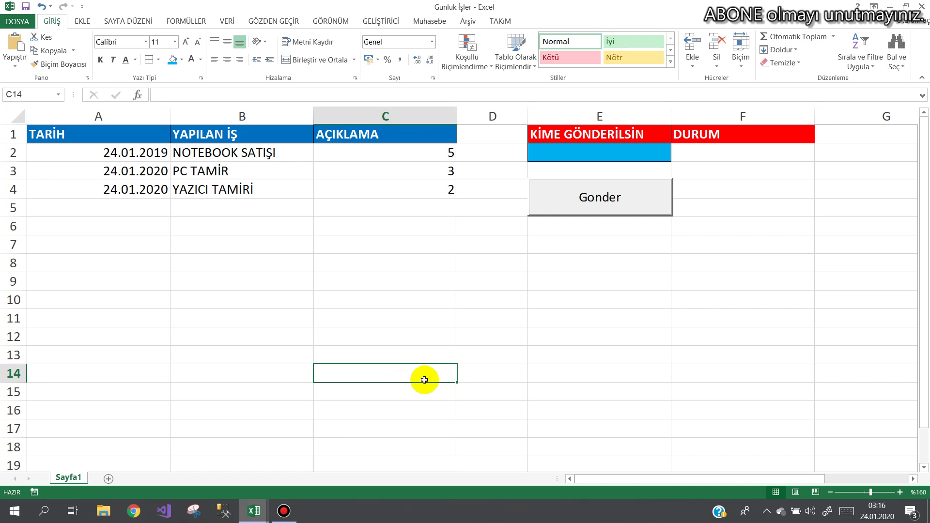
{"action": "left_click_drag", "start_coordinate": [423, 373], "coordinate": [16, 122]}
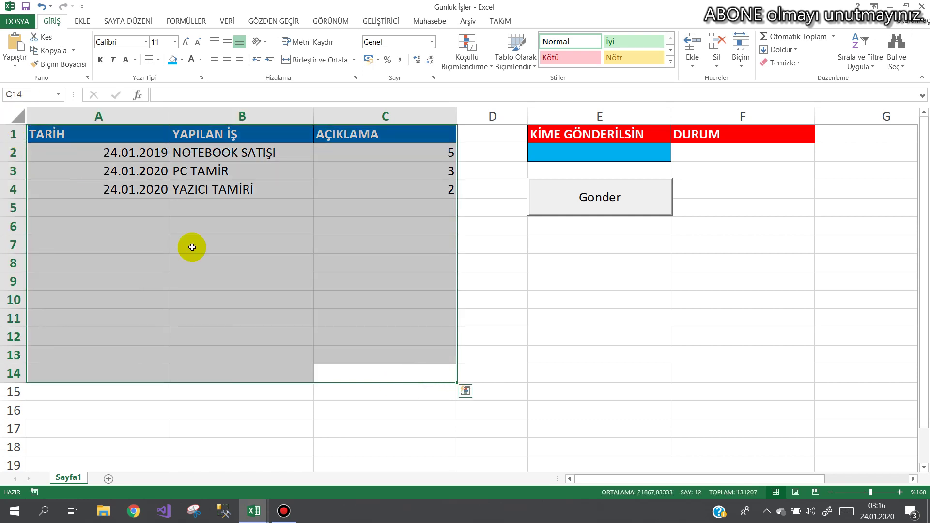
{"action": "left_click", "coordinate": [278, 297]}
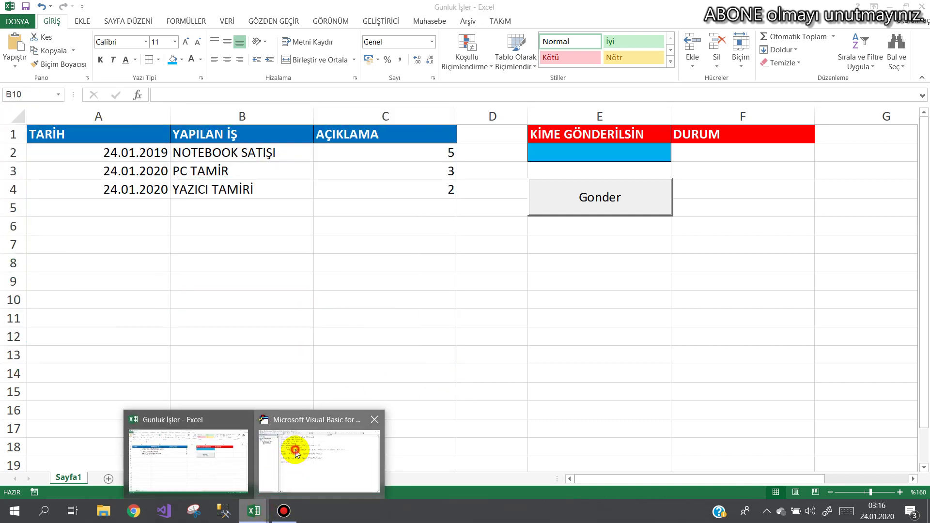
{"action": "left_click", "coordinate": [297, 453]}
Extend the tablo range to Range("A1:C" & x - 1).
{"action": "type", "text": "C\").Value"}
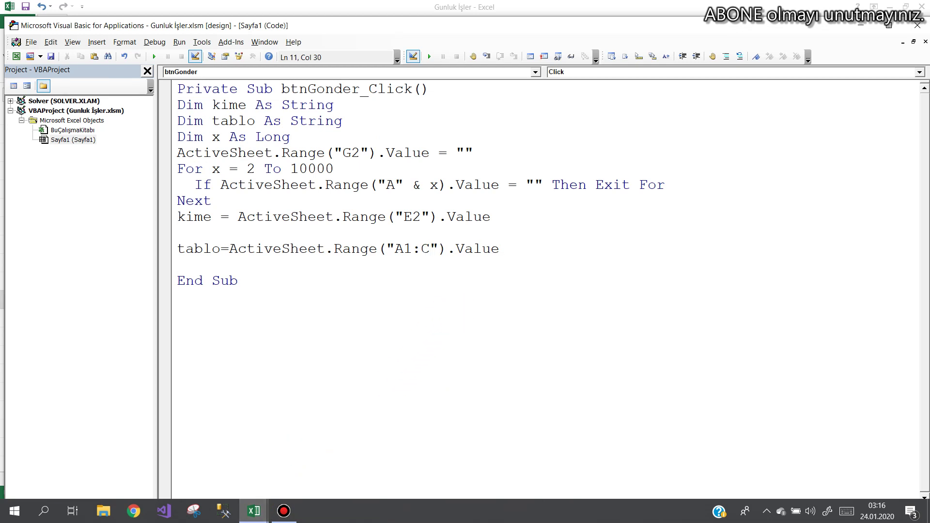
{"action": "left_click", "coordinate": [438, 248]}
{"action": "type", "text": "&x-1"}
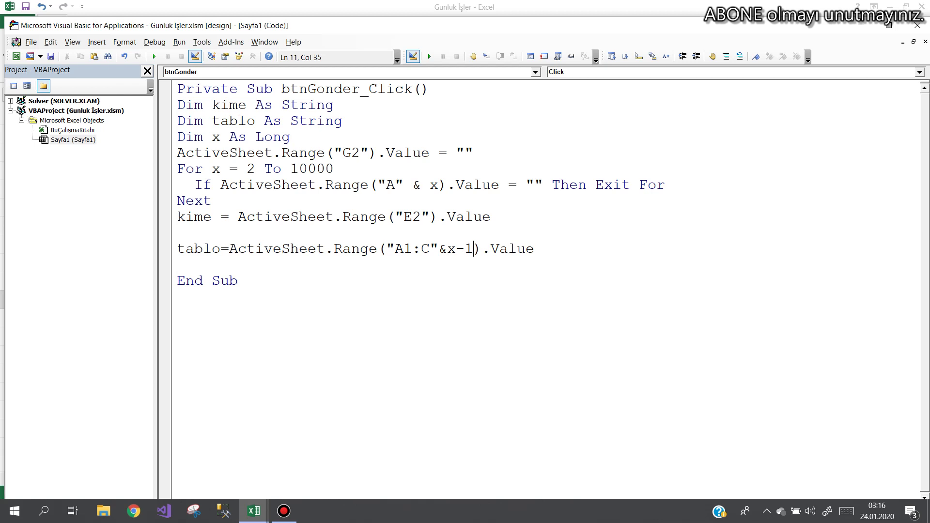
{"action": "left_click", "coordinate": [449, 296]}
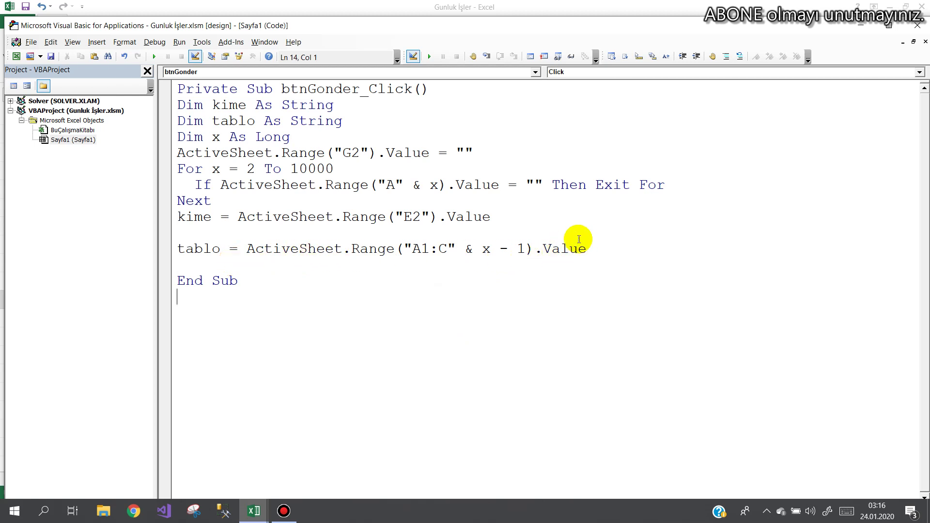
Replace .Value at the end of the tablo line with .Copy.
{"action": "left_click", "coordinate": [534, 249]}
{"action": "left_click_drag", "start_coordinate": [547, 249], "coordinate": [606, 252]}
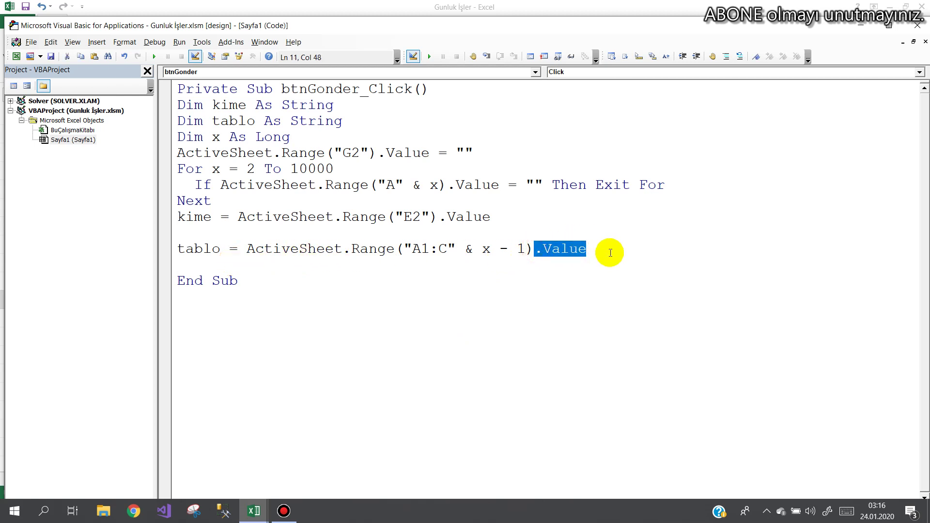
{"action": "type", "text": ".co"}
{"action": "key", "text": "BackSpace"}
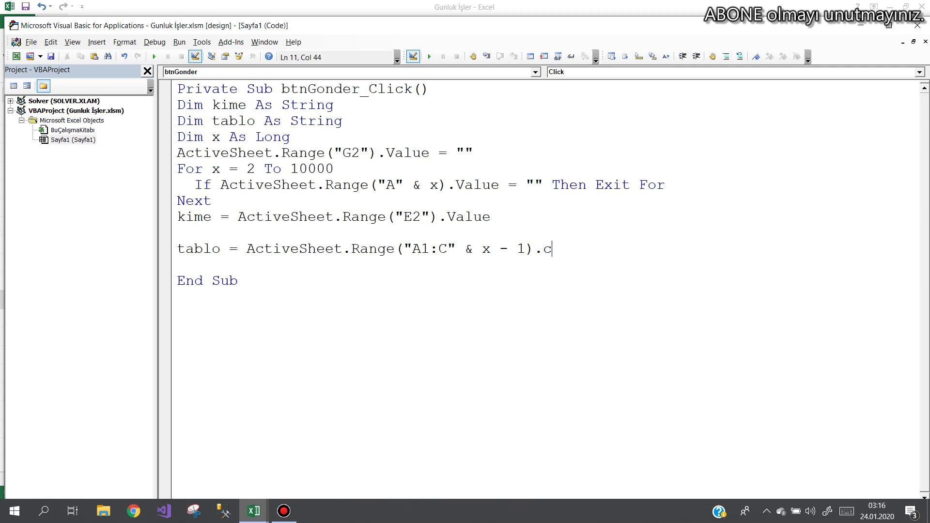
{"action": "key", "text": "BackSpace"}
{"action": "key", "text": "Left"}
{"action": "key", "text": "Right"}
{"action": "type", "text": "copy"}
{"action": "key", "text": "Return"}
Add a line ActiveWorkbook.FollowHyperlink Adress:=" below the Copy line.
{"action": "left_click", "coordinate": [585, 249]}
{"action": "key", "text": "Return"}
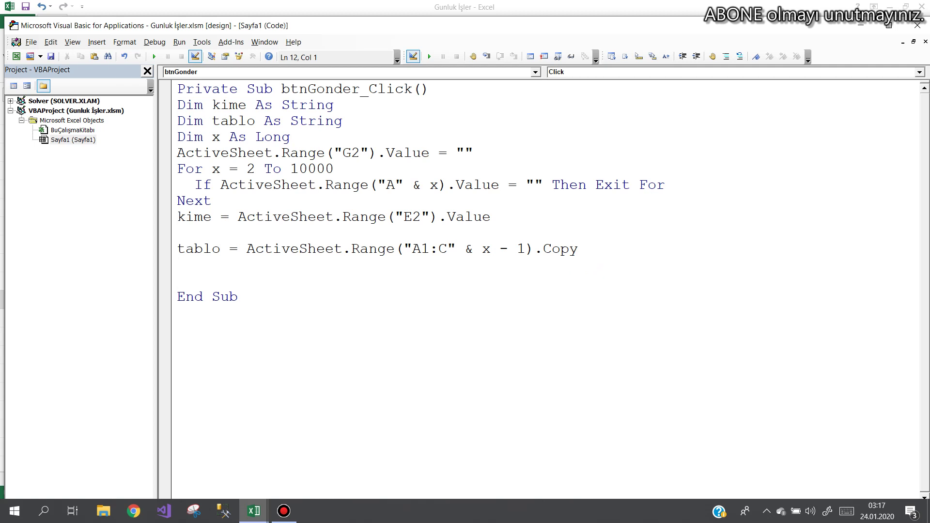
{"action": "type", "text": "act"}
{"action": "key", "text": "ctrl+space"}
{"action": "key", "text": "Down"}
{"action": "key", "text": "Down"}
{"action": "key", "text": "Down"}
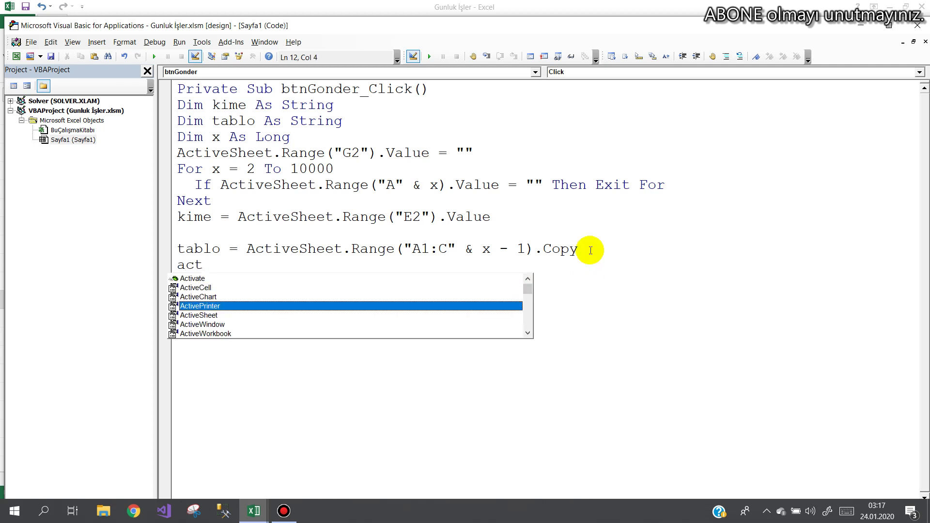
{"action": "key", "text": "Down"}
{"action": "key", "text": "Down"}
{"action": "key", "text": "Down"}
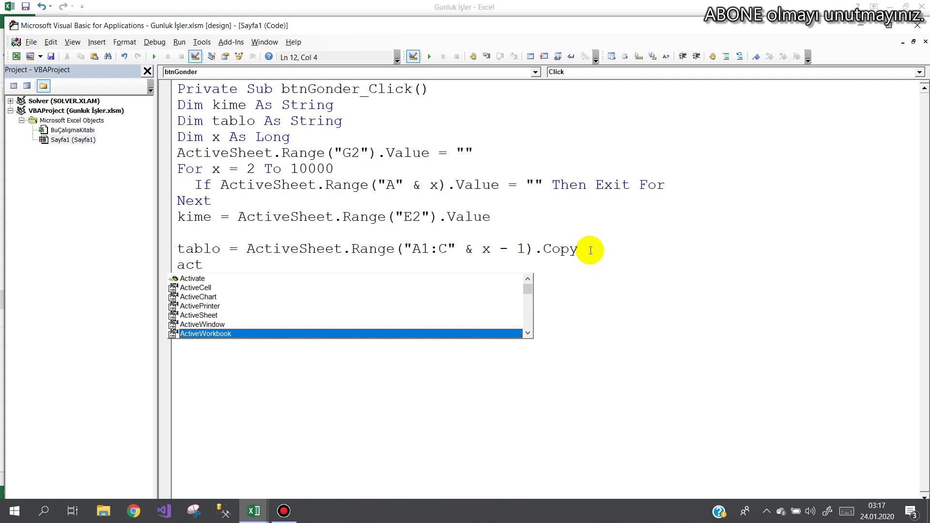
{"action": "type", "text": ".fo"}
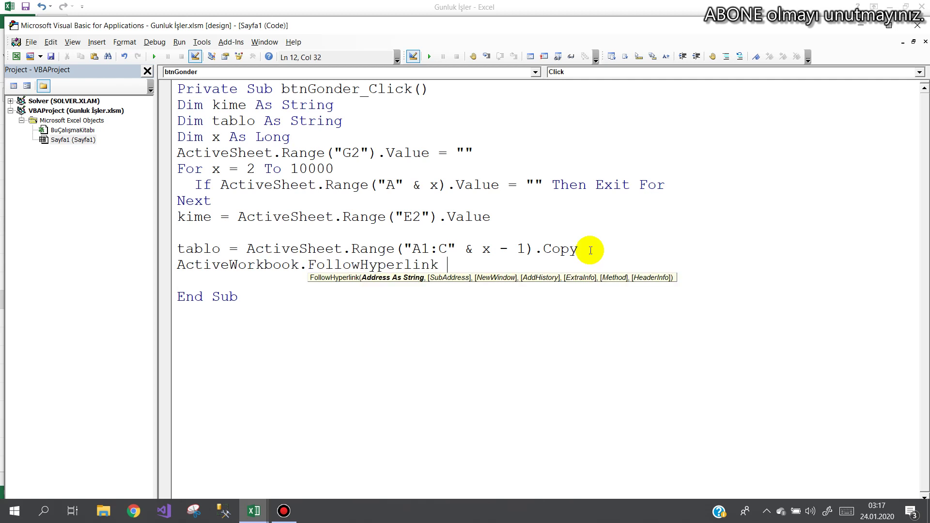
{"action": "type", "text": " Adr"}
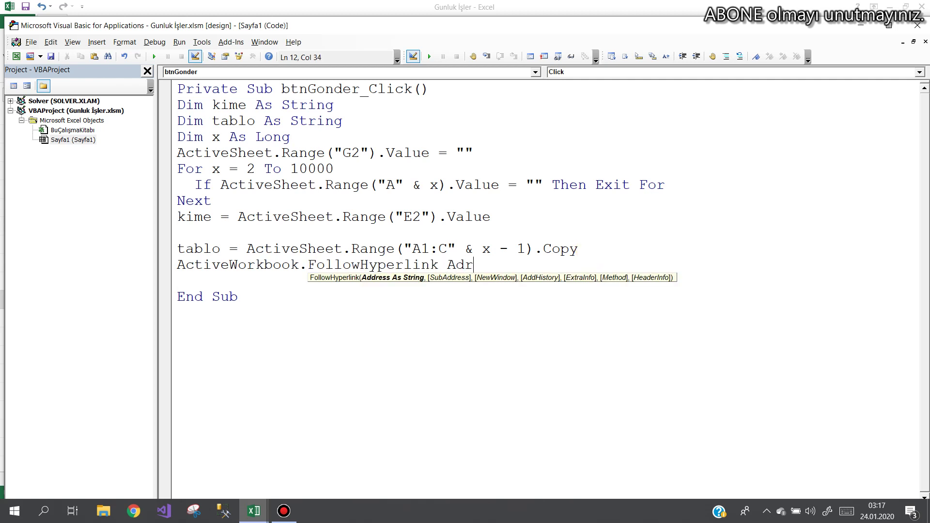
{"action": "type", "text": "ess:"}
{"action": "type", "text": "=\""}
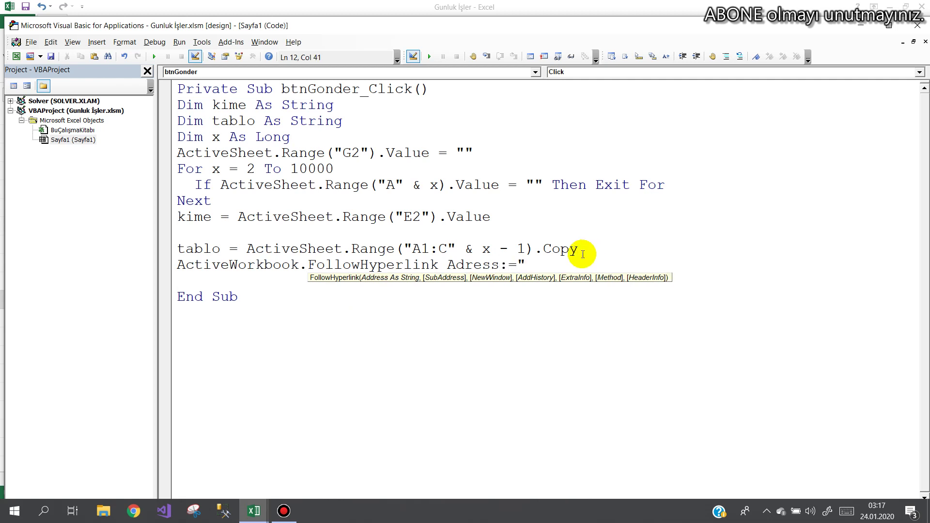
{"action": "left_click", "coordinate": [134, 511]}
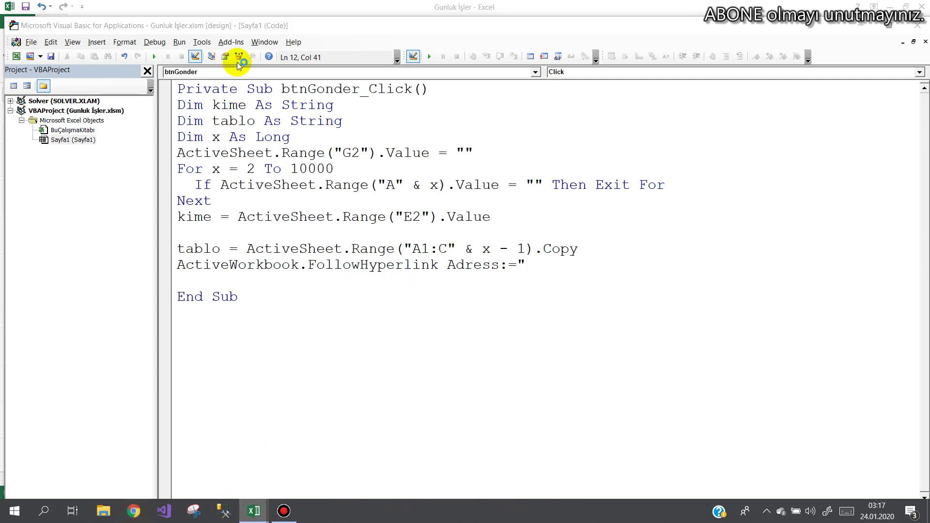
Load web.whatsapp.com in Chrome and copy its full address from the address bar.
{"action": "type", "text": "w"}
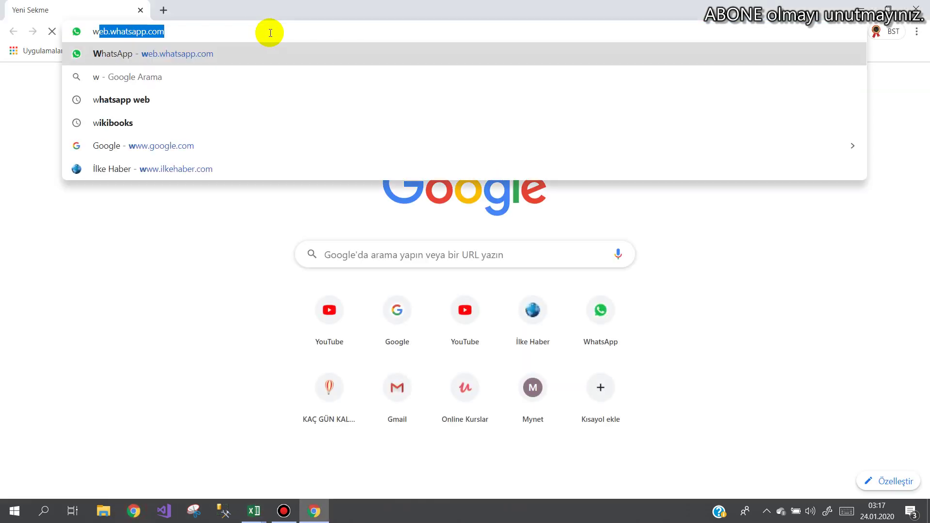
{"action": "type", "text": "e"}
{"action": "key", "text": "Return"}
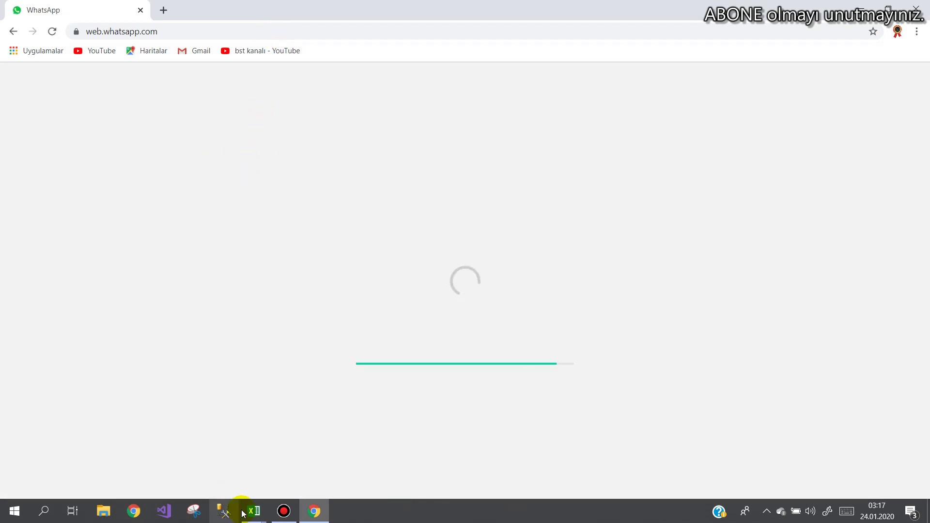
{"action": "left_click", "coordinate": [291, 515]}
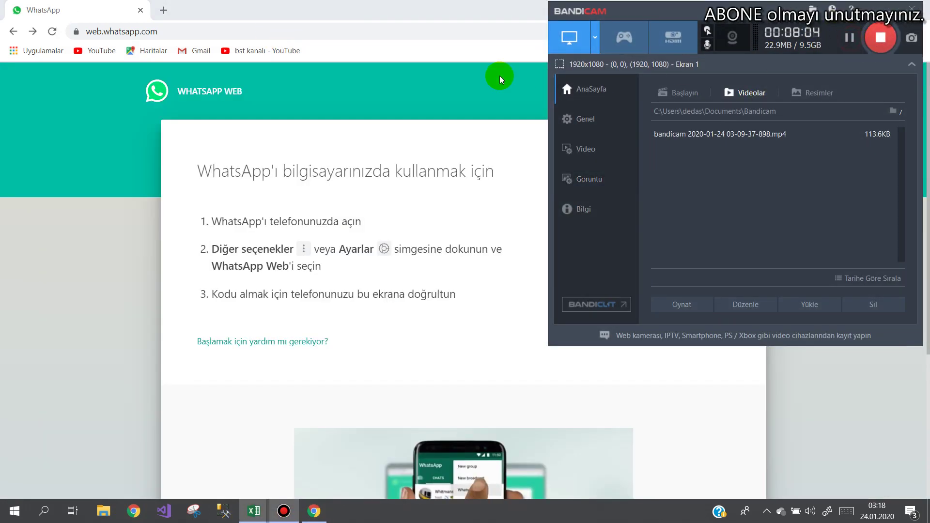
{"action": "left_click", "coordinate": [314, 34]}
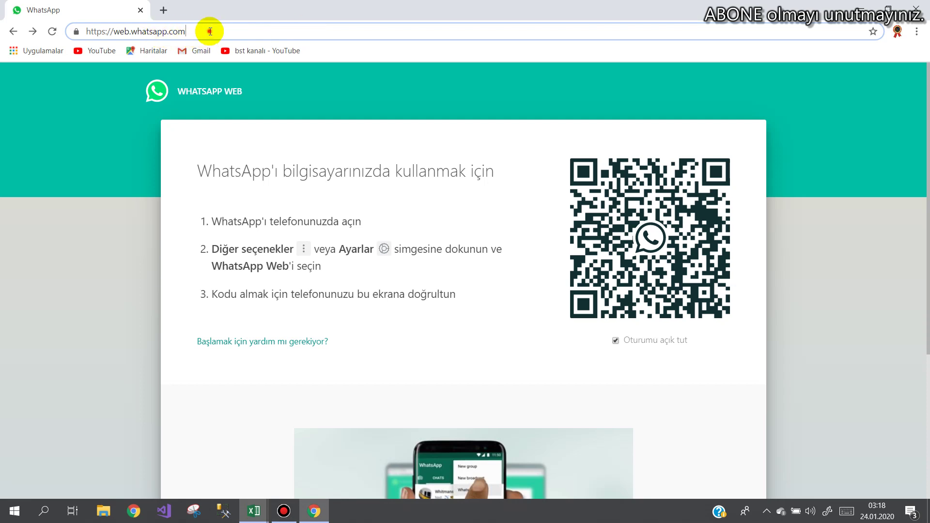
{"action": "right_click", "coordinate": [135, 33]}
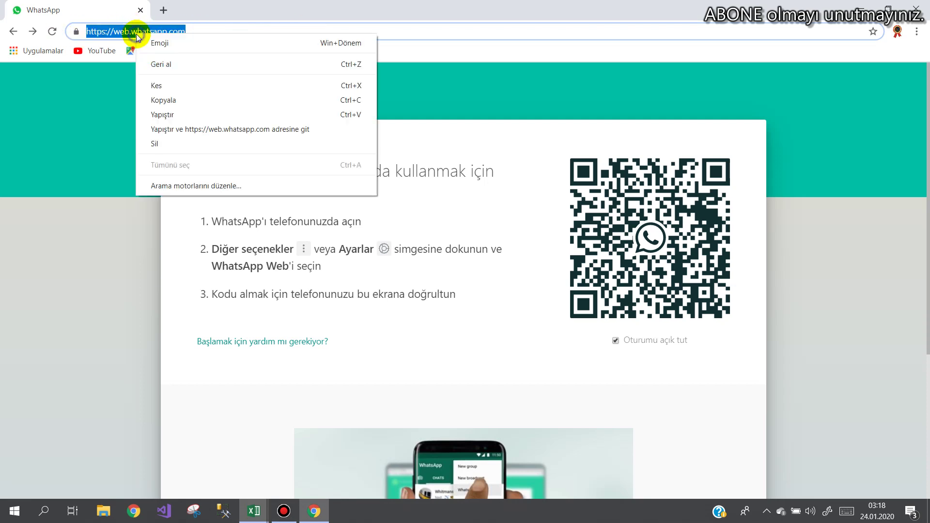
{"action": "left_click", "coordinate": [164, 99]}
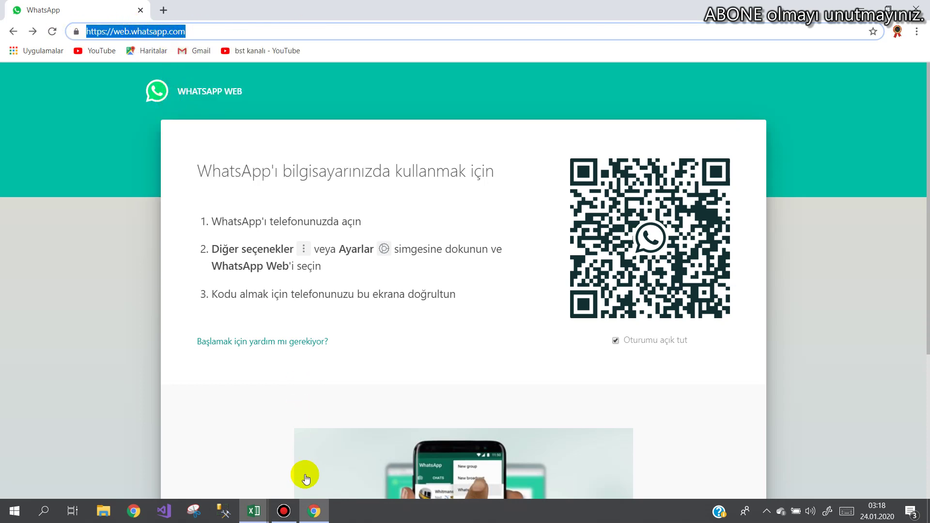
{"action": "left_click", "coordinate": [861, 7]}
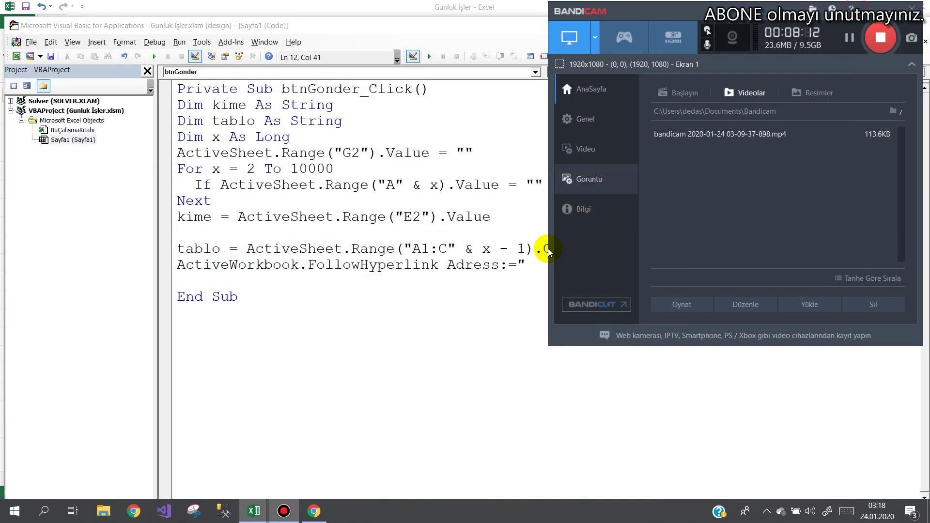
{"action": "left_click", "coordinate": [468, 297]}
{"action": "type", "text": "\""}
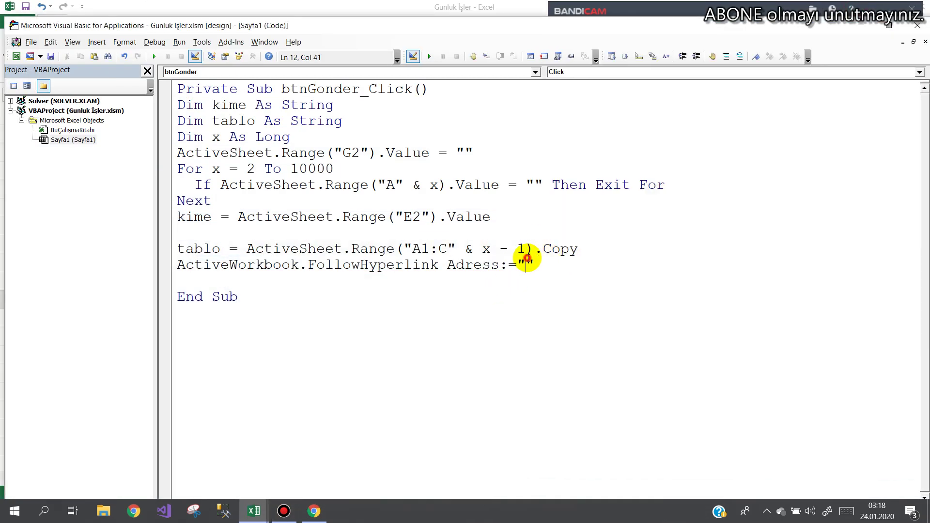
{"action": "type", "text": "https://web.whatsapp.com/"}
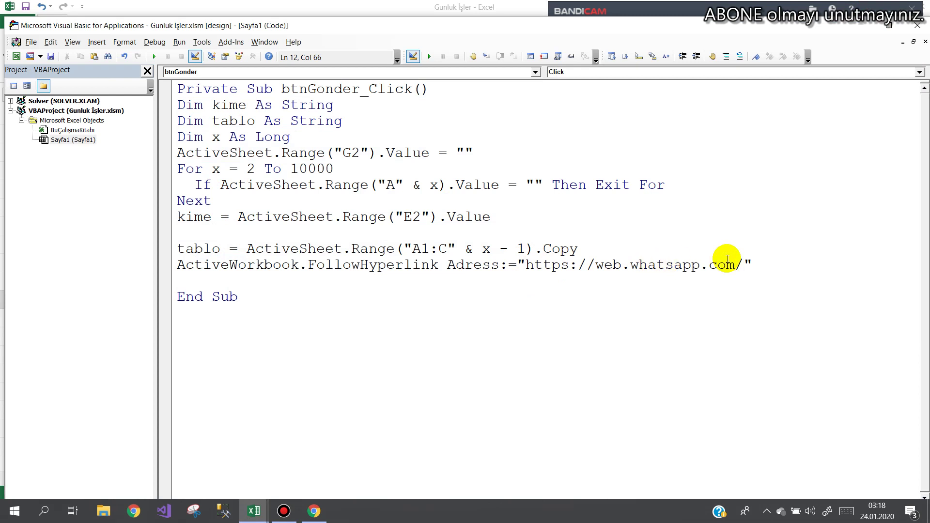
{"action": "key", "text": "BackSpace"}
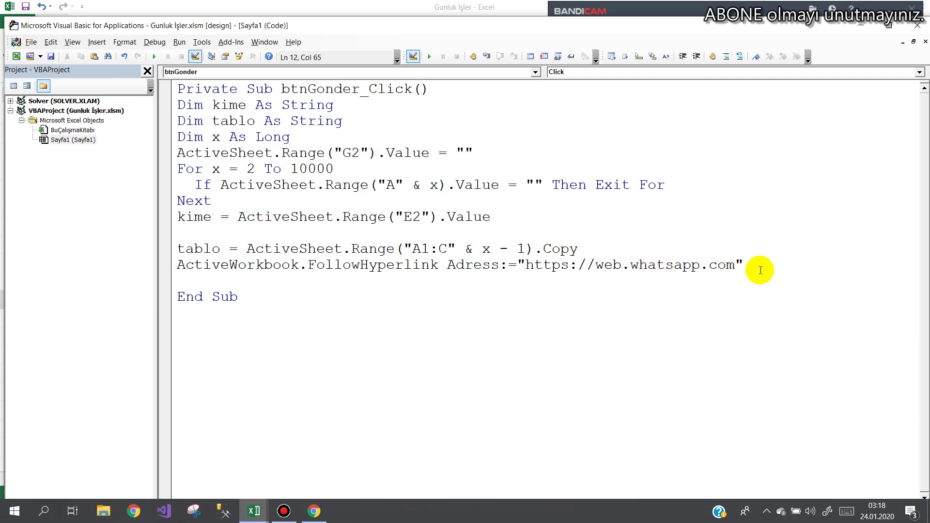
{"action": "left_click", "coordinate": [760, 270]}
{"action": "key", "text": "Return"}
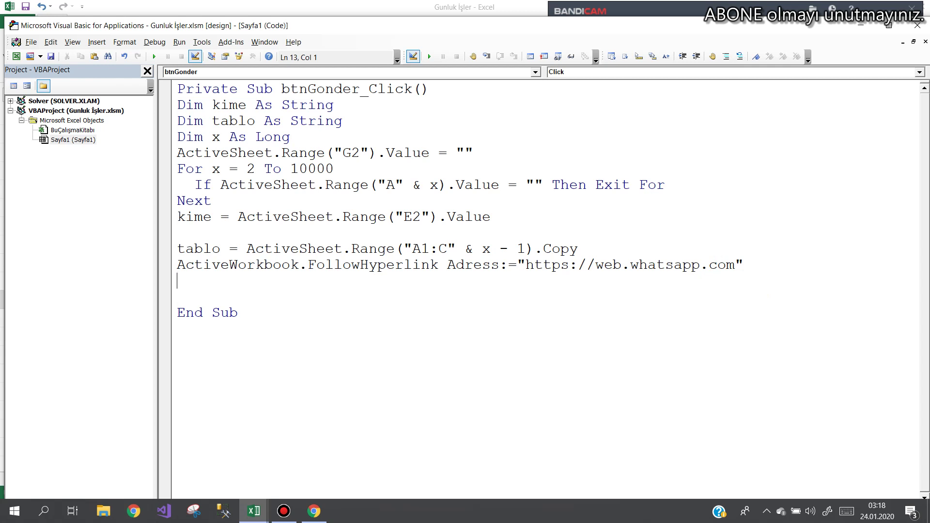
Add Application.Wait (Now + TimeValue("00:00:30")) on the next line.
{"action": "type", "text": "app"}
{"action": "key", "text": "ctrl+space"}
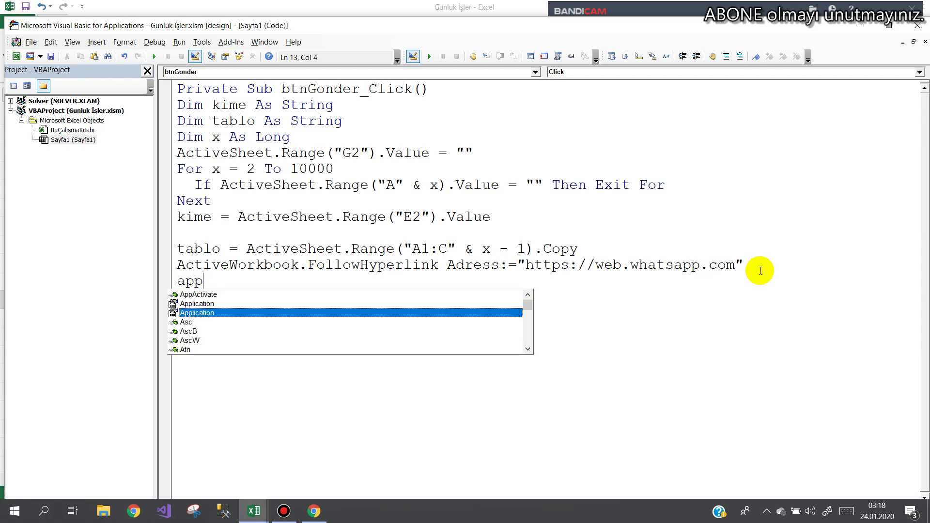
{"action": "type", "text": ".w"}
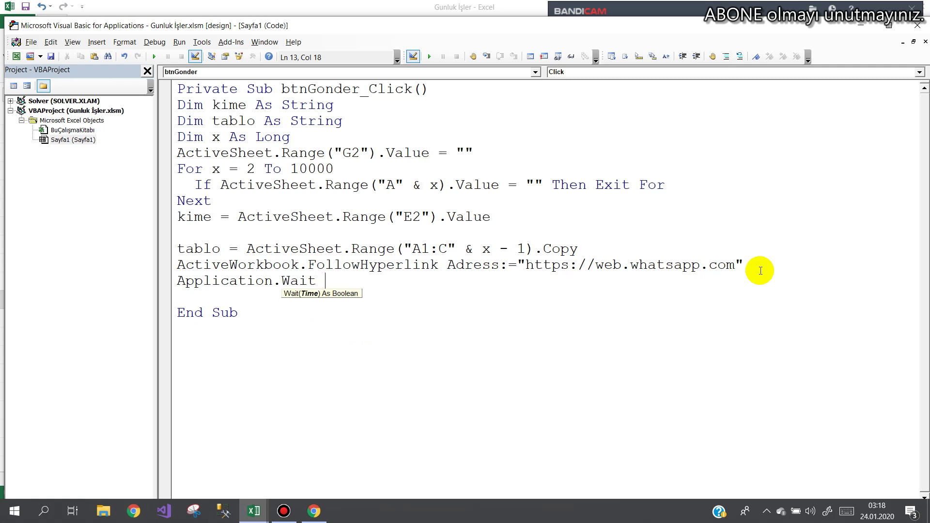
{"action": "type", "text": " (Now"}
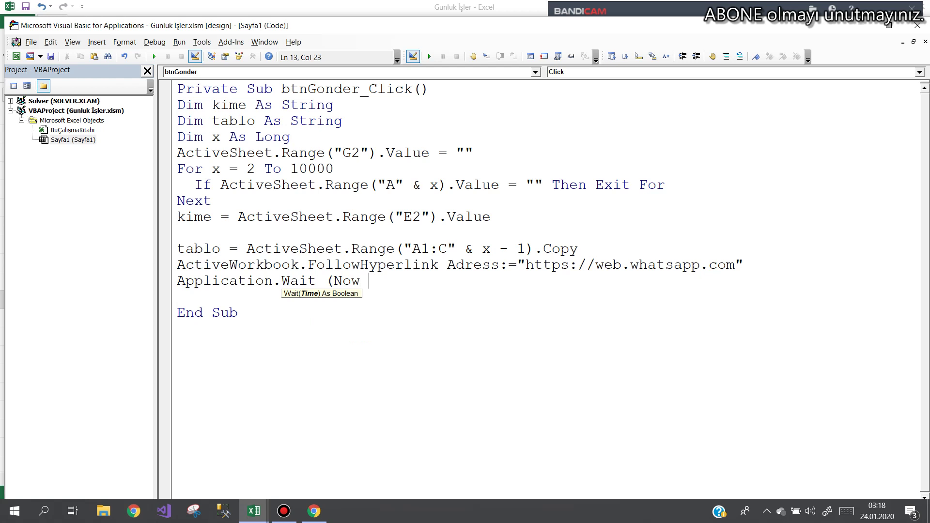
{"action": "type", "text": " +"}
{"action": "type", "text": " Tim"}
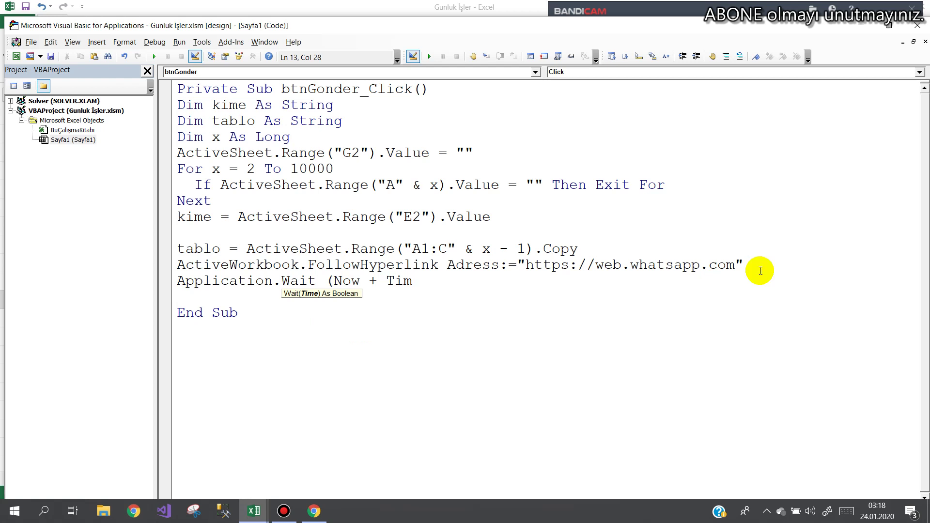
{"action": "key", "text": "ctrl+space"}
{"action": "key", "text": "Down"}
{"action": "key", "text": "Down"}
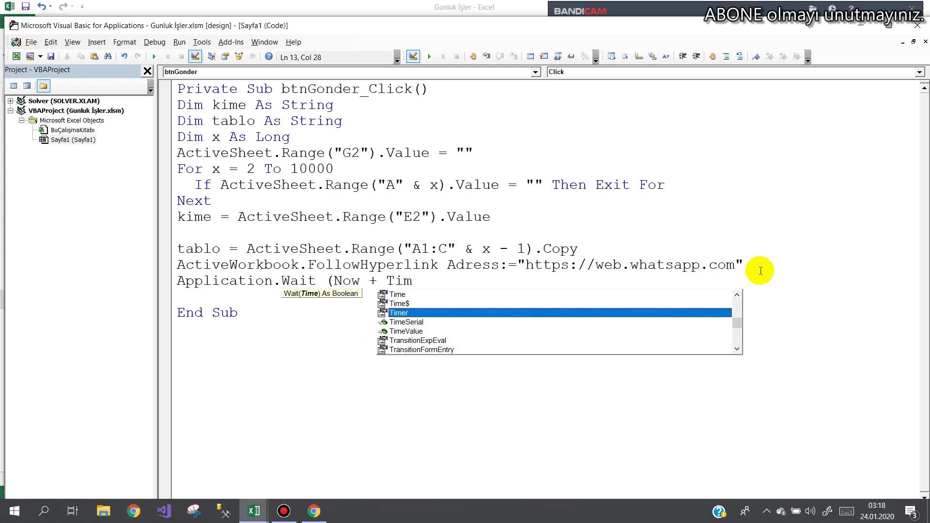
{"action": "key", "text": "Down"}
{"action": "key", "text": "Down"}
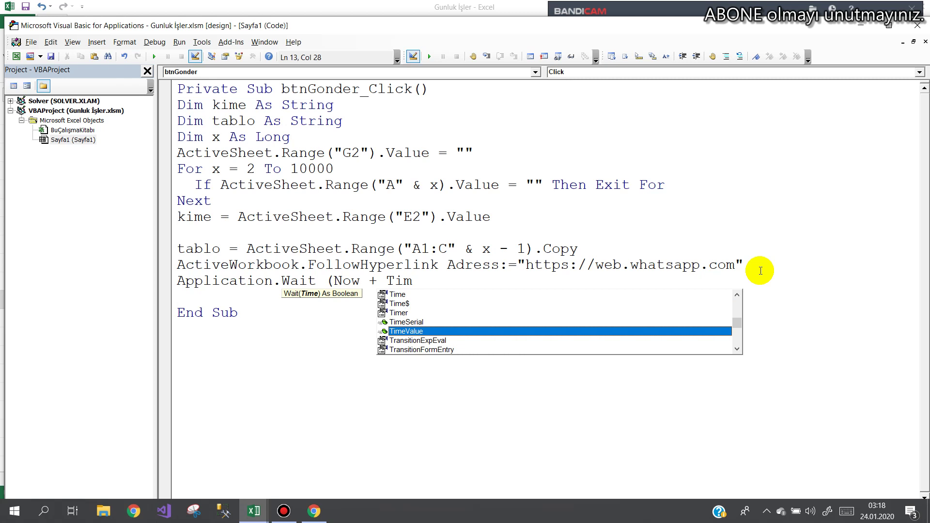
{"action": "type", "text": "("}
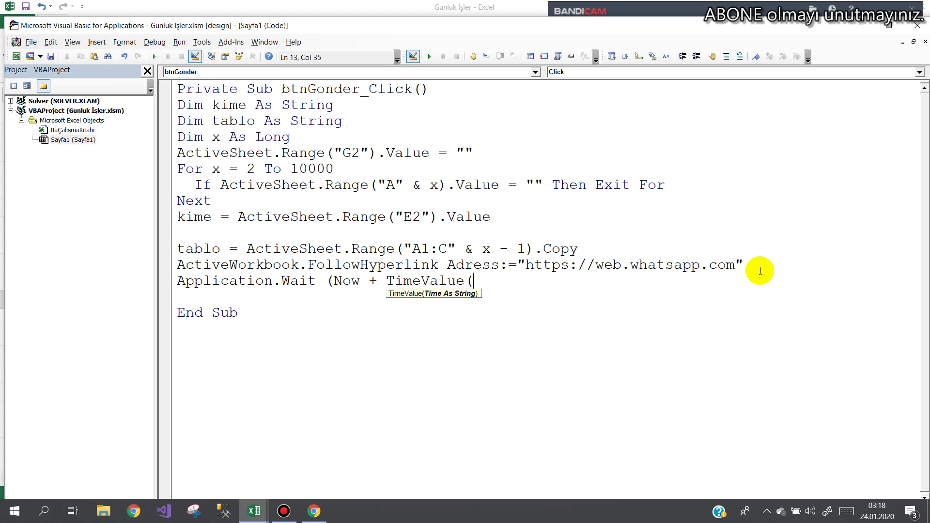
{"action": "type", "text": "\"00:"}
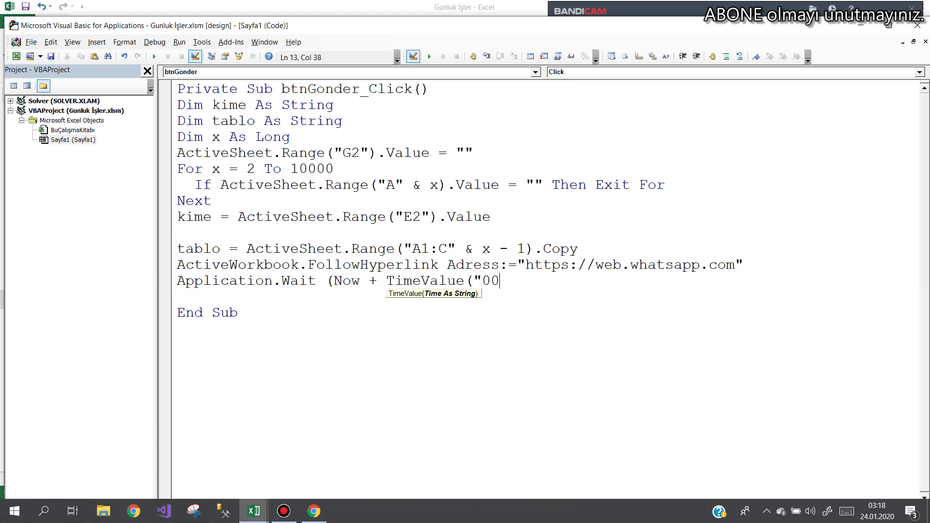
{"action": "type", "text": "00"}
{"action": "type", "text": ":"}
{"action": "type", "text": "30"}
{"action": "type", "text": "\""}
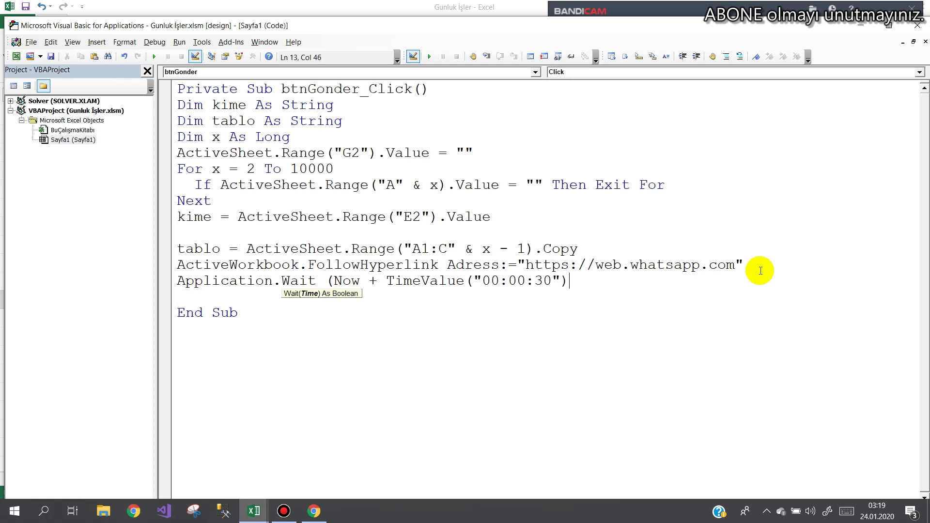
{"action": "key", "text": "Return"}
{"action": "key", "text": "Return"}
{"action": "type", "text": ")"}
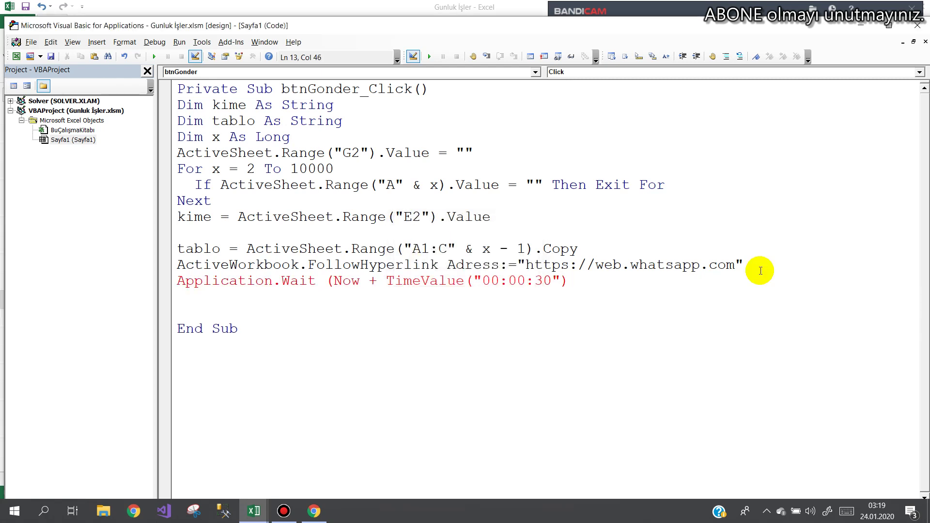
{"action": "type", "text": ")"}
{"action": "key", "text": "Return"}
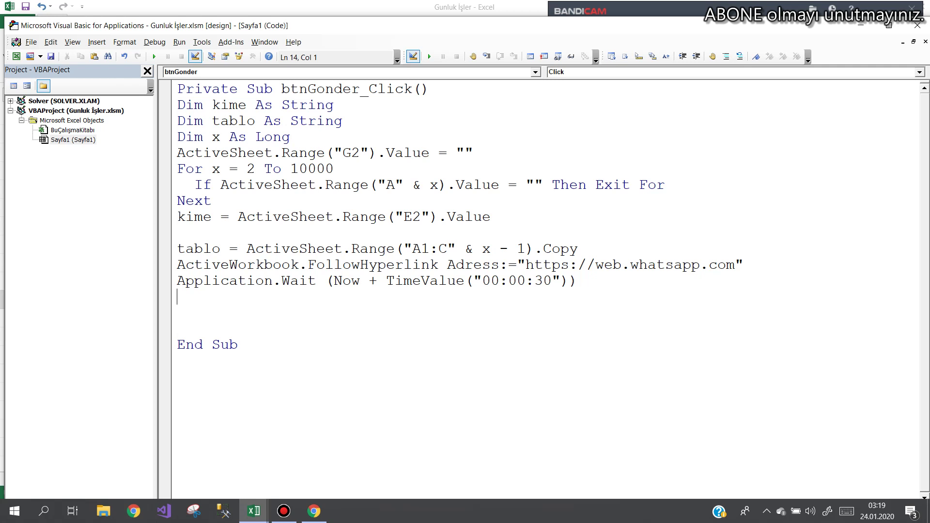
Add Call SendKeys("{TAB}", True) after the wait line.
{"action": "type", "text": "ca"}
{"action": "type", "text": "ll "}
{"action": "type", "text": "send"}
{"action": "key", "text": "ctrl+space"}
{"action": "type", "text": "("}
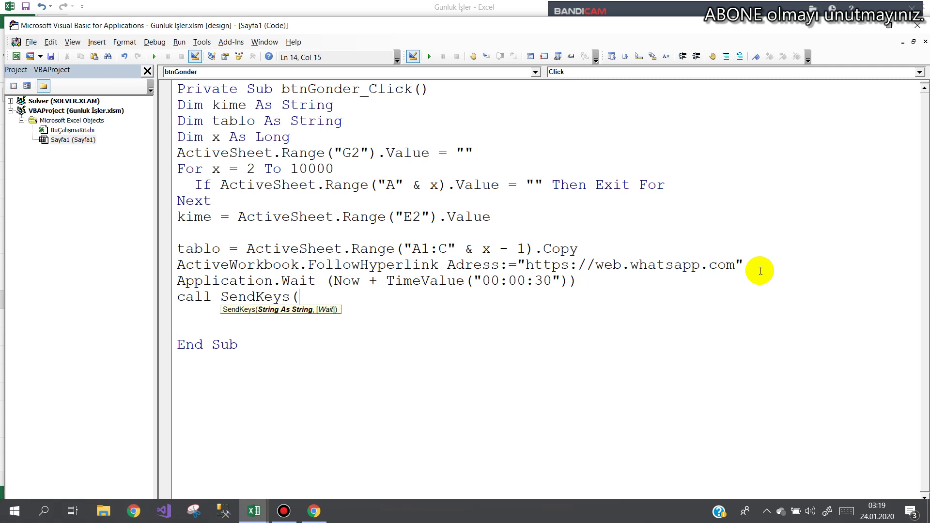
{"action": "type", "text": "\"{"}
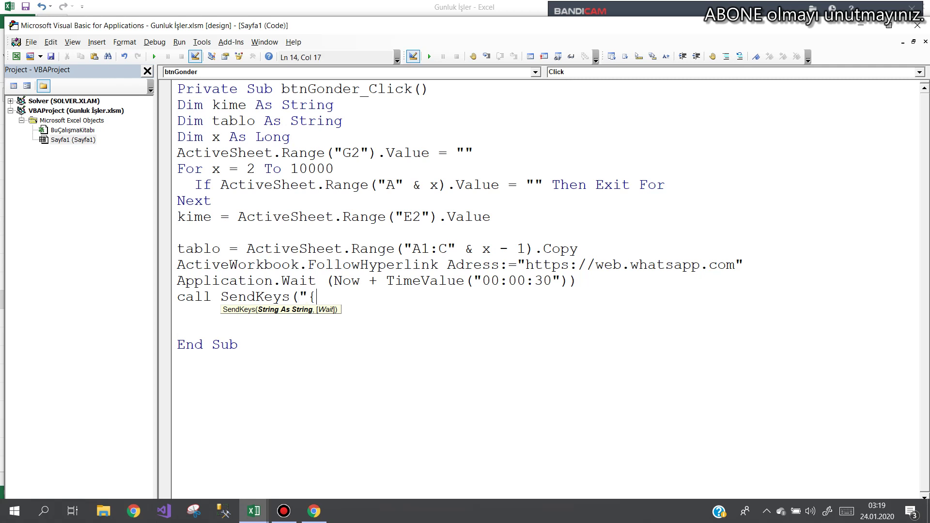
{"action": "type", "text": "}"}
{"action": "key", "text": "Left"}
{"action": "type", "text": "ta"}
{"action": "key", "text": "BackSpace"}
{"action": "key", "text": "BackSpace"}
{"action": "type", "text": "TAB"}
{"action": "key", "text": "Right"}
{"action": "type", "text": "\",TRUE"}
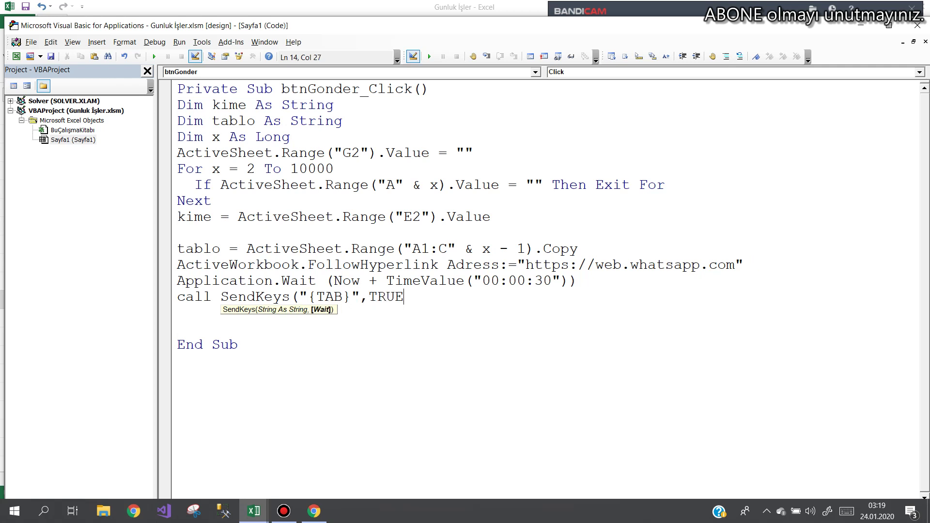
{"action": "type", "text": ")"}
{"action": "key", "text": "Return"}
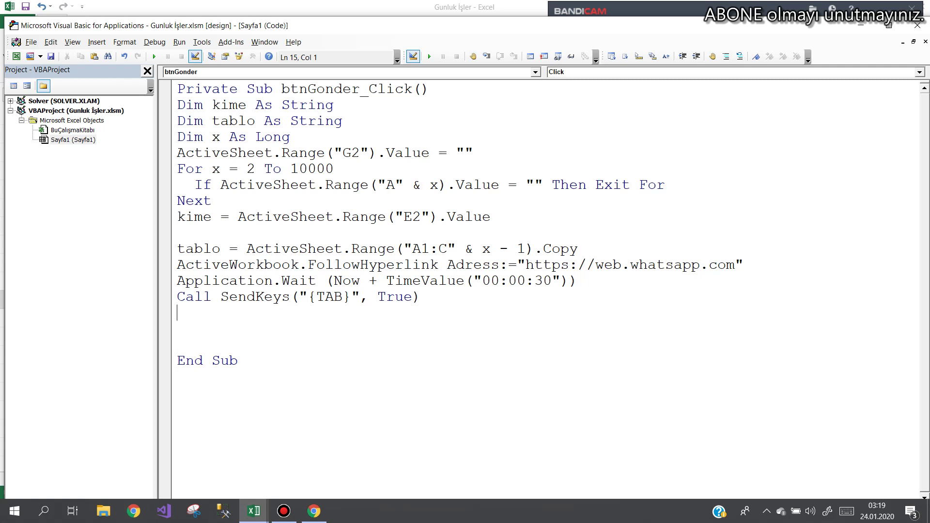
Add Call SendKeys(kime, True) to type the recipient.
{"action": "type", "text": "CALL "}
{"action": "type", "text": "SE"}
{"action": "key", "text": "ctrl+space"}
{"action": "key", "text": "Down"}
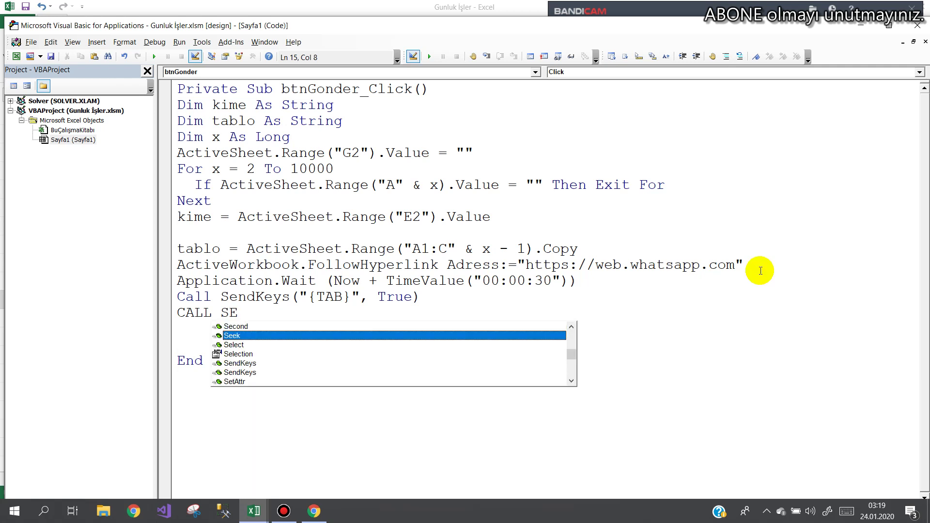
{"action": "key", "text": "Down"}
{"action": "key", "text": "Down"}
{"action": "key", "text": "Down"}
{"action": "key", "text": "Down"}
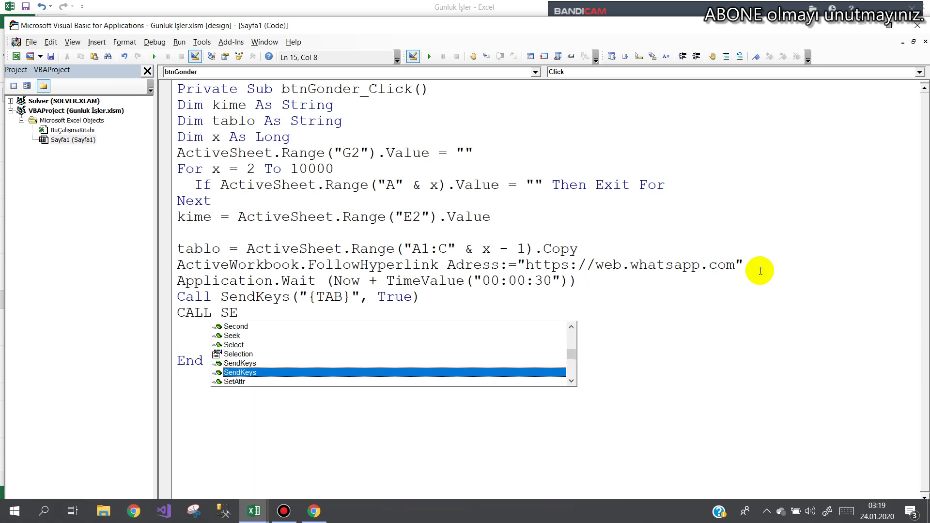
{"action": "key", "text": "Up"}
{"action": "type", "text": "("}
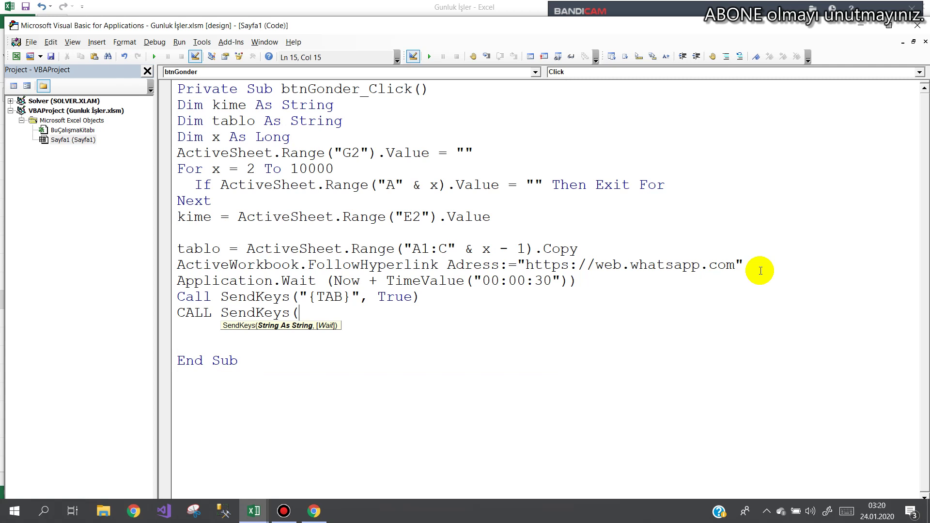
{"action": "type", "text": "kim"}
{"action": "type", "text": "e"}
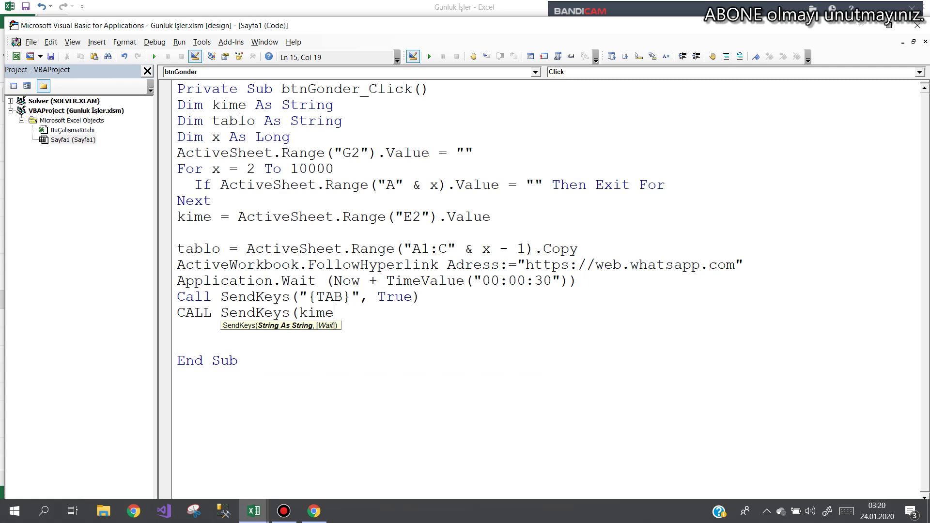
{"action": "type", "text": ",tru"}
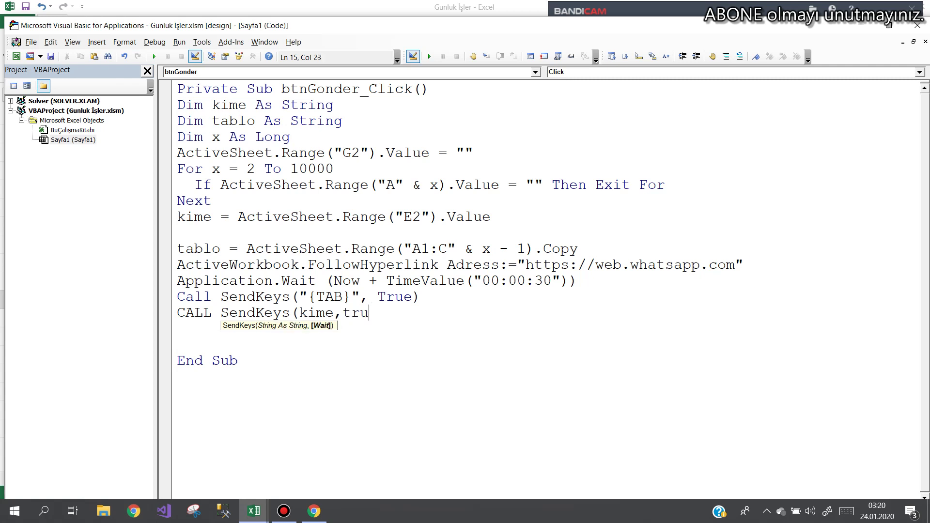
{"action": "type", "text": "e)"}
{"action": "key", "text": "Return"}
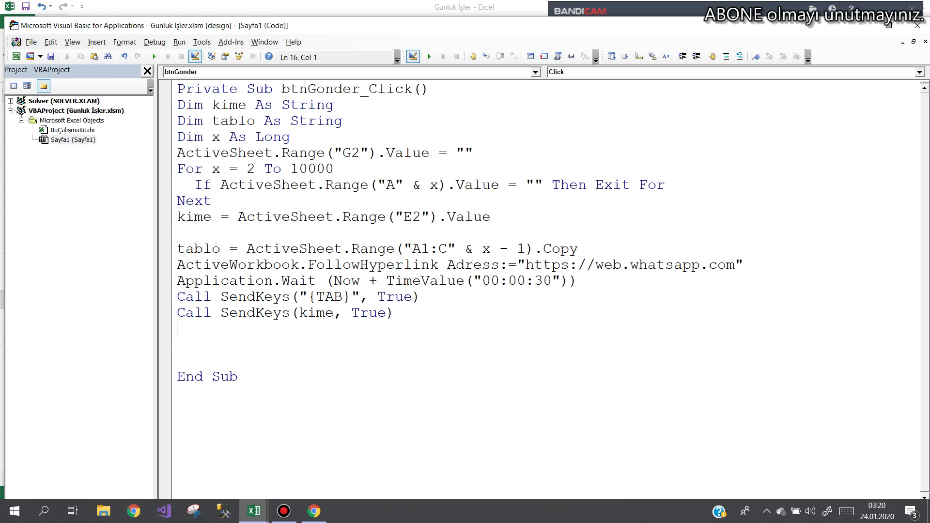
Add Call SendKeys("~", True) to press Enter.
{"action": "type", "text": "call"}
{"action": "type", "text": "("}
{"action": "key", "text": "BackSpace"}
{"action": "type", "text": "se"}
{"action": "type", "text": "n"}
{"action": "key", "text": "ctrl+space"}
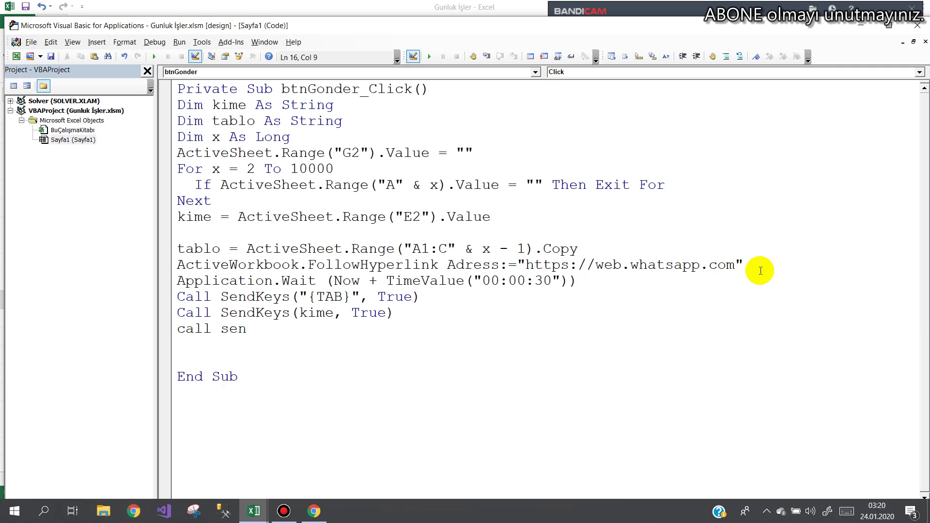
{"action": "type", "text": "(\""}
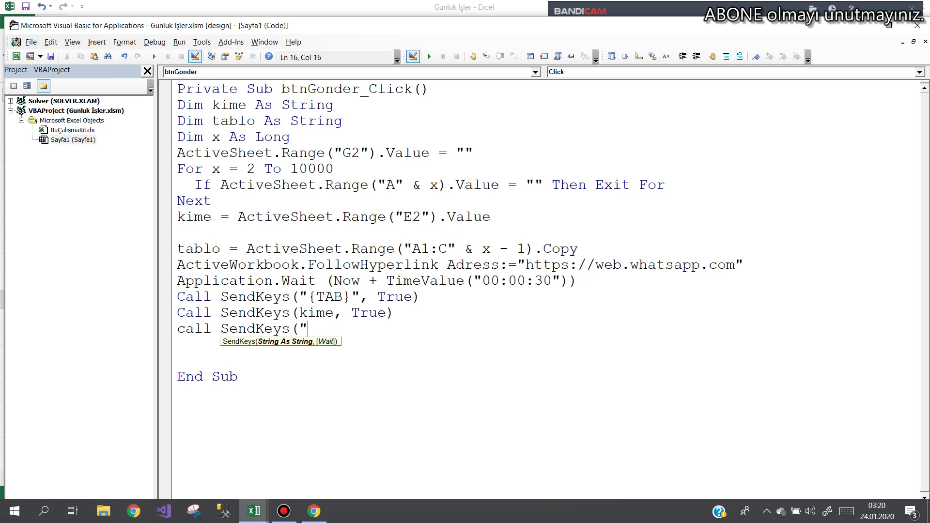
{"action": "type", "text": "~\""}
{"action": "type", "text": ","}
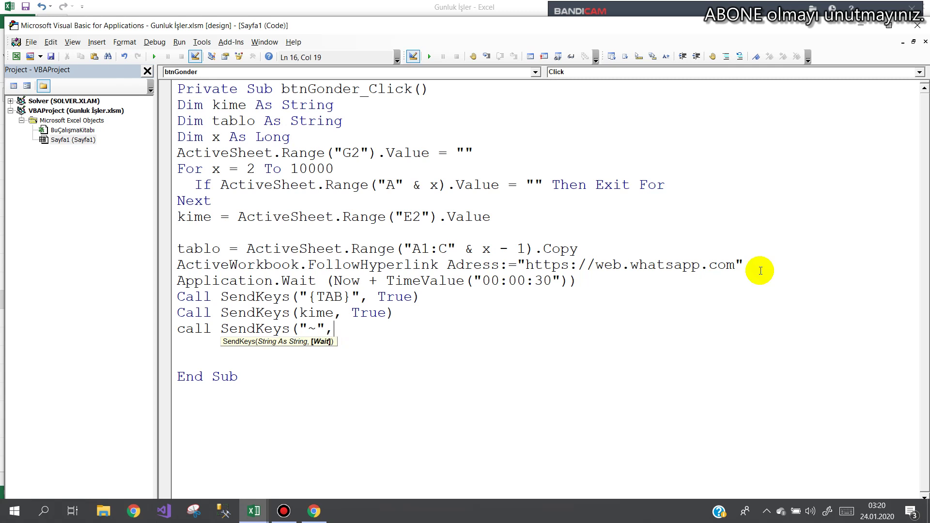
{"action": "type", "text": "true"}
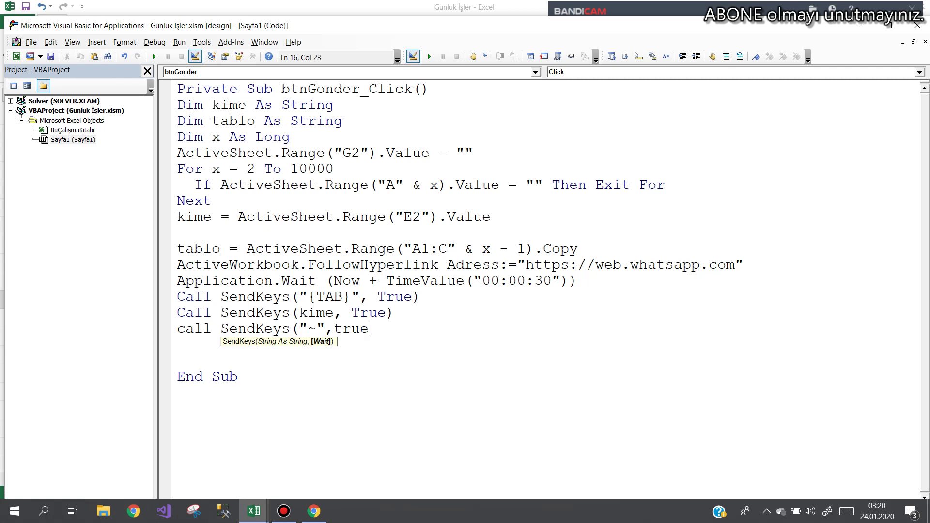
{"action": "type", "text": ")"}
{"action": "key", "text": "Return"}
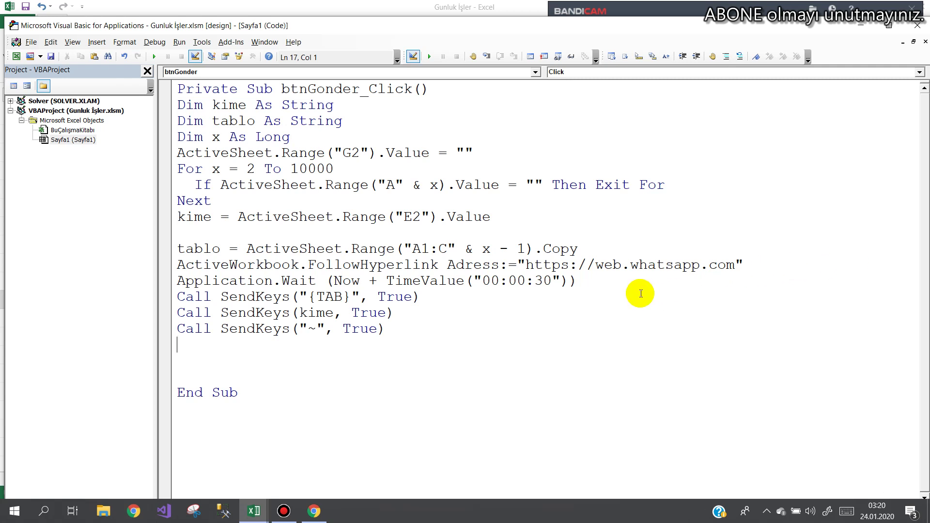
{"action": "left_click_drag", "start_coordinate": [584, 281], "coordinate": [168, 285]}
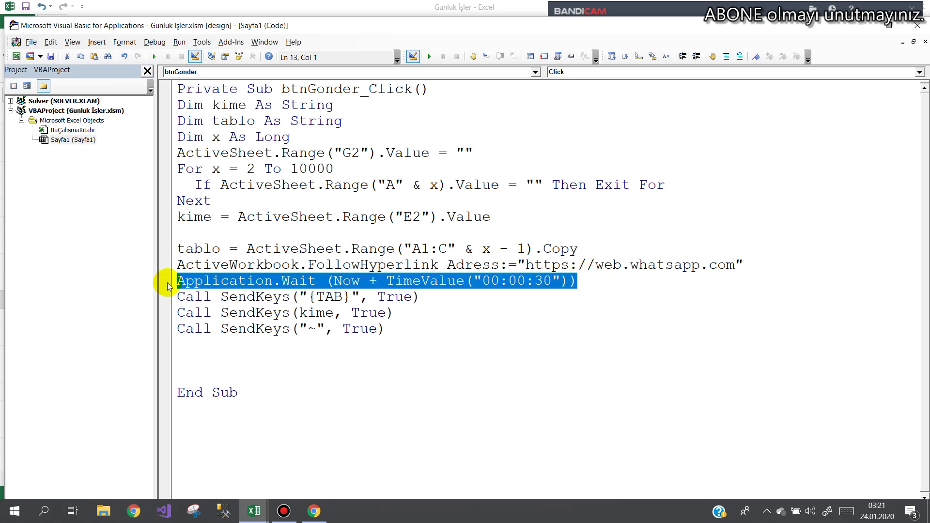
{"action": "key", "text": "ctrl+c"}
{"action": "left_click", "coordinate": [205, 345]}
{"action": "key", "text": "ctrl+v"}
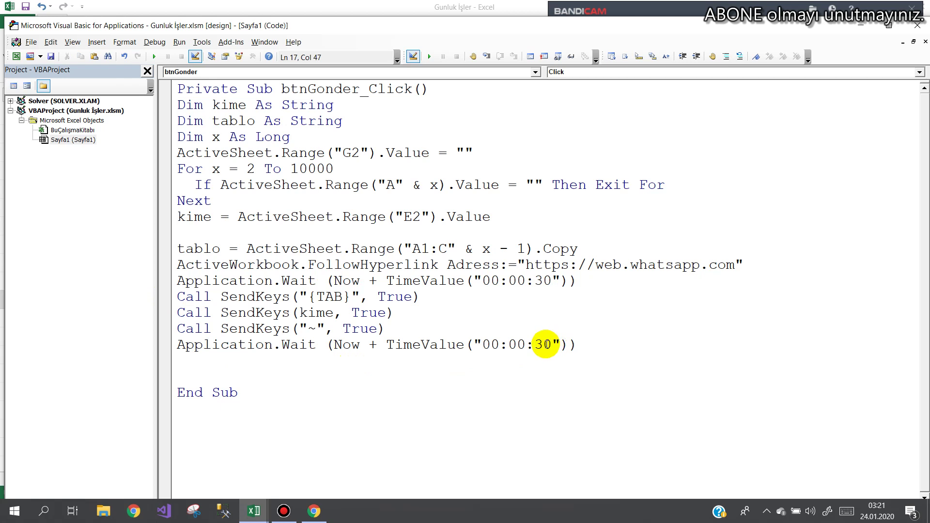
{"action": "double_click", "coordinate": [543, 345]}
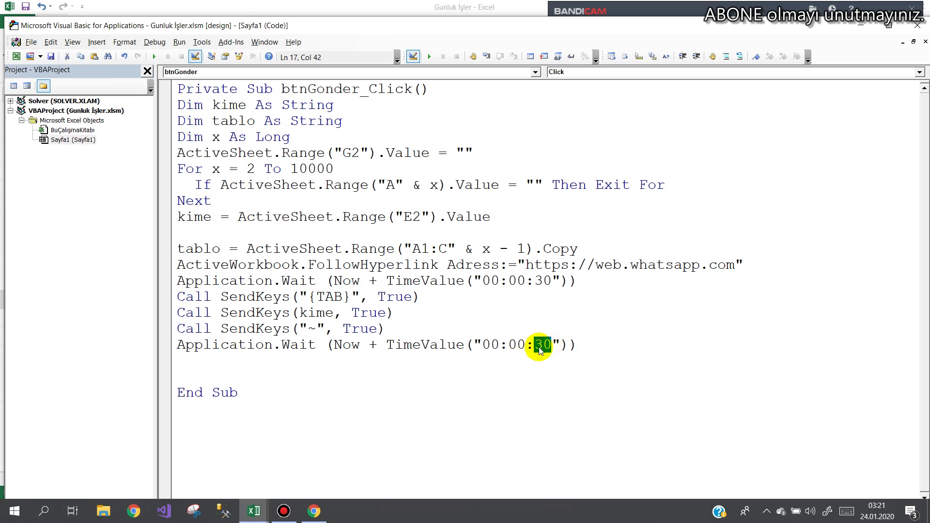
{"action": "type", "text": "05"}
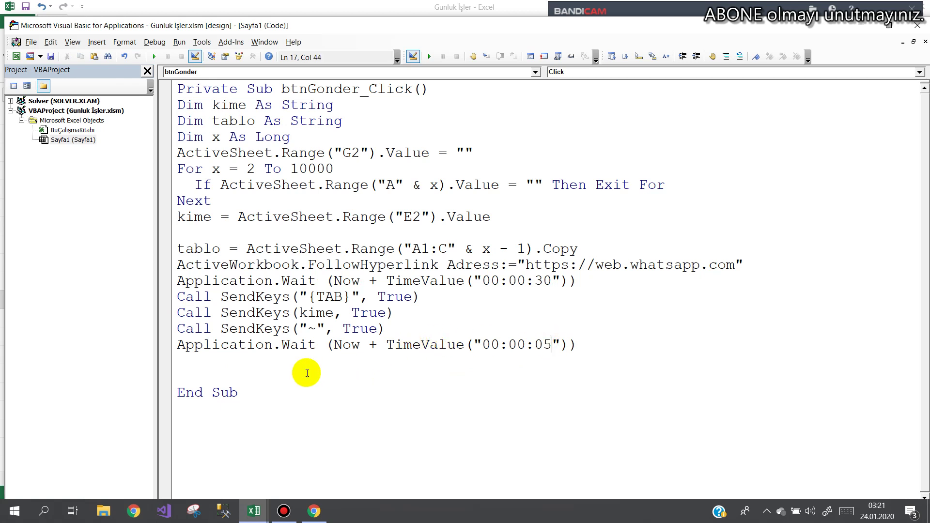
{"action": "left_click", "coordinate": [193, 359]}
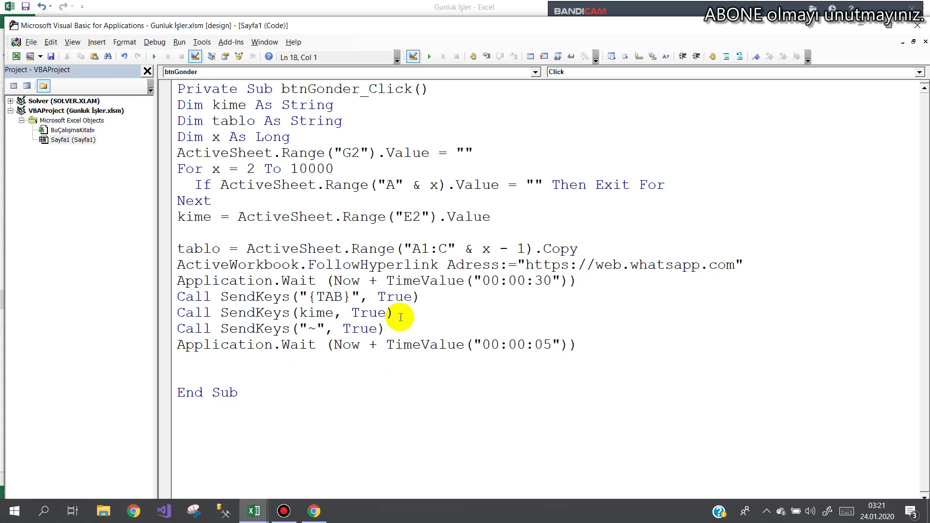
{"action": "left_click_drag", "start_coordinate": [395, 313], "coordinate": [165, 322]}
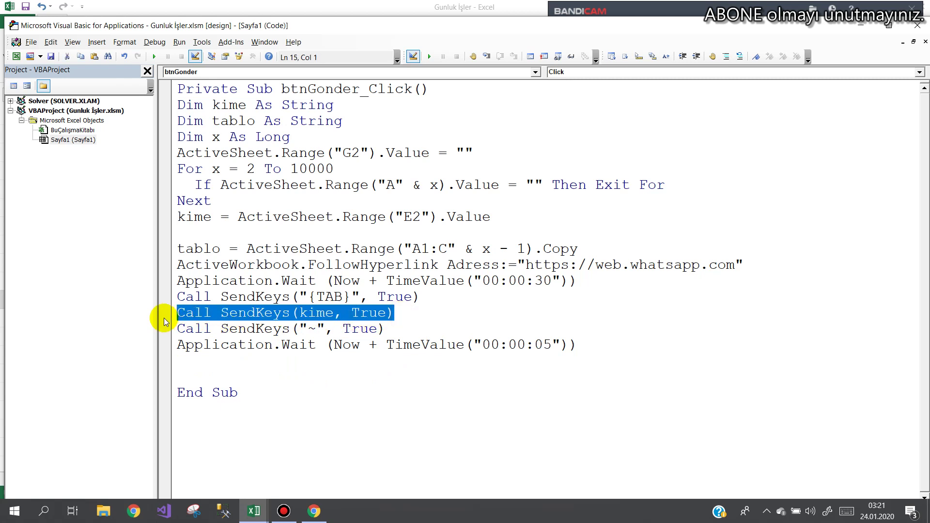
{"action": "key", "text": "ctrl+c"}
{"action": "left_click", "coordinate": [187, 361]}
{"action": "key", "text": "ctrl+v"}
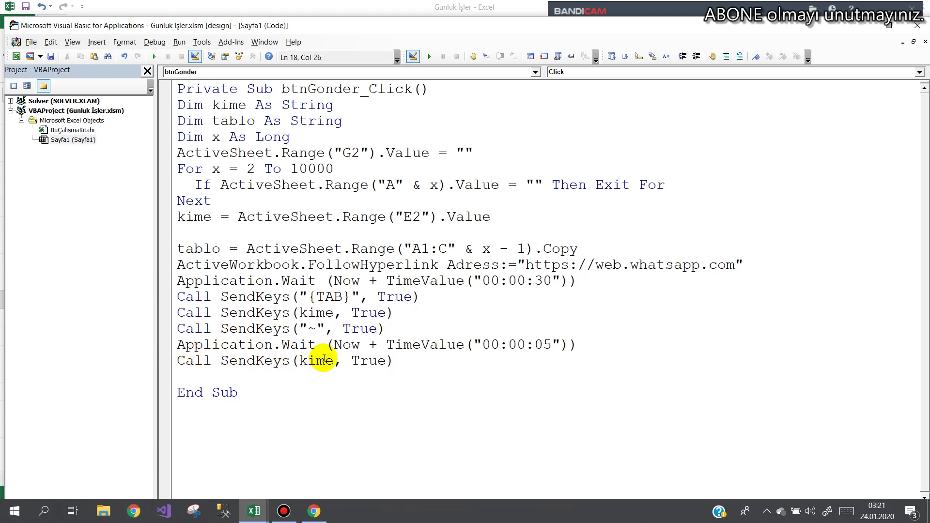
{"action": "left_click_drag", "start_coordinate": [333, 361], "coordinate": [298, 360]}
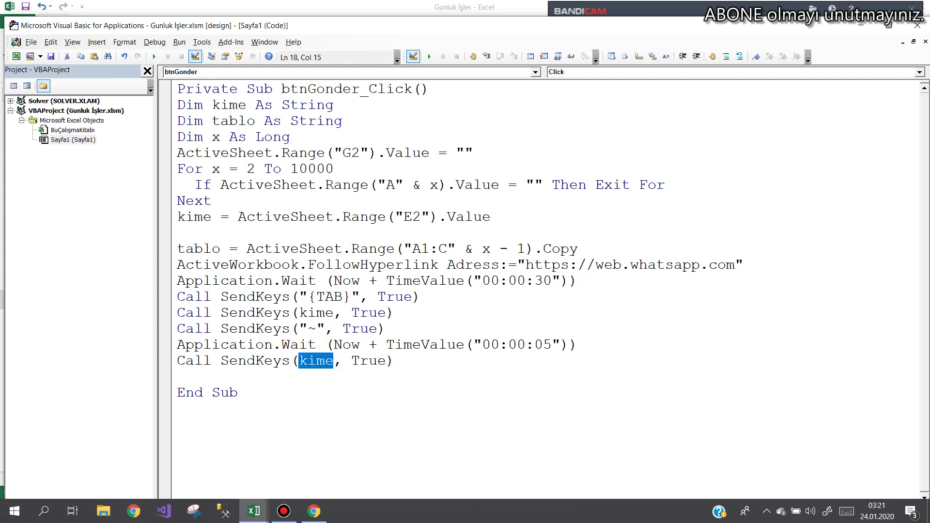
{"action": "type", "text": "tablo"}
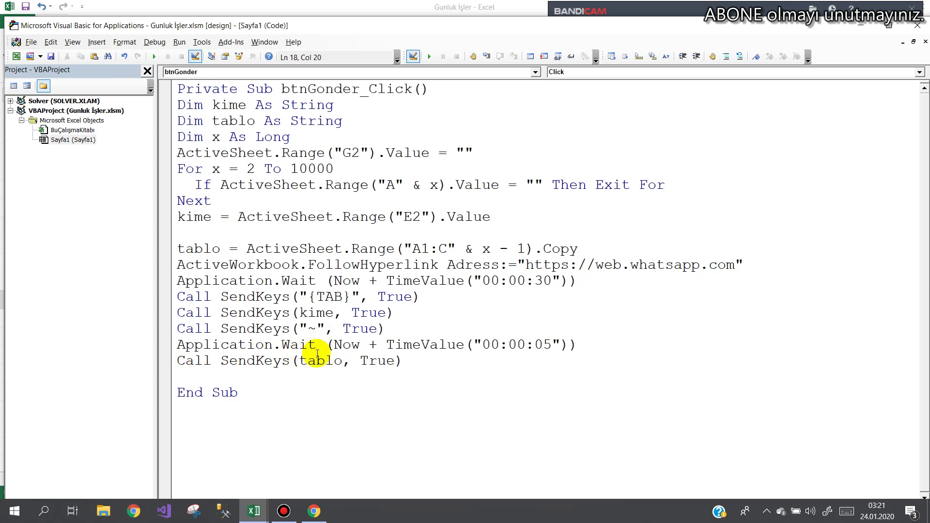
{"action": "left_click", "coordinate": [221, 372]}
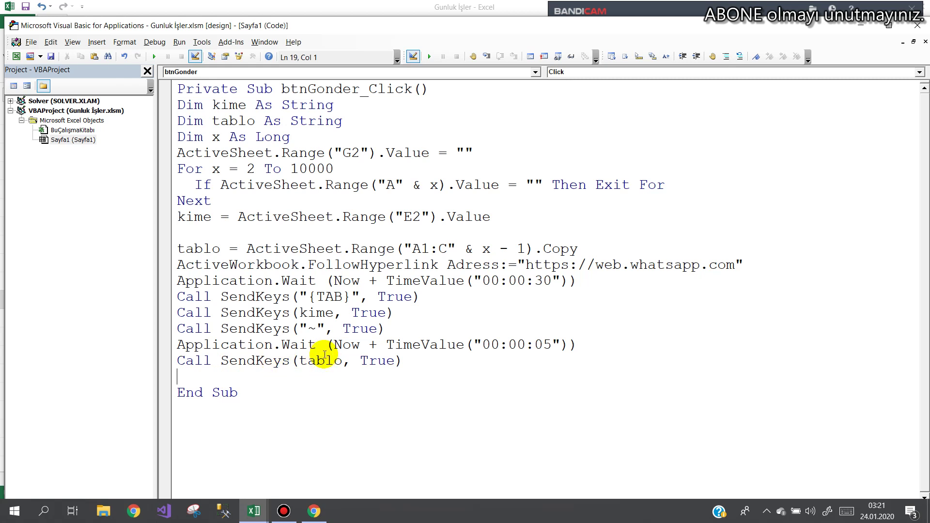
Add Call SendKeys("^+V", True) to paste the table.
{"action": "type", "text": "call "}
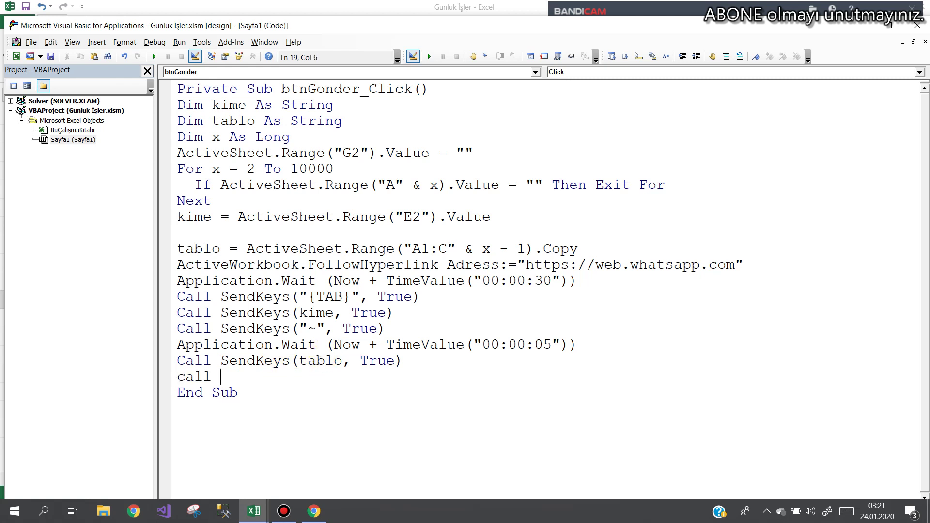
{"action": "type", "text": "sen"}
{"action": "key", "text": "ctrl+space"}
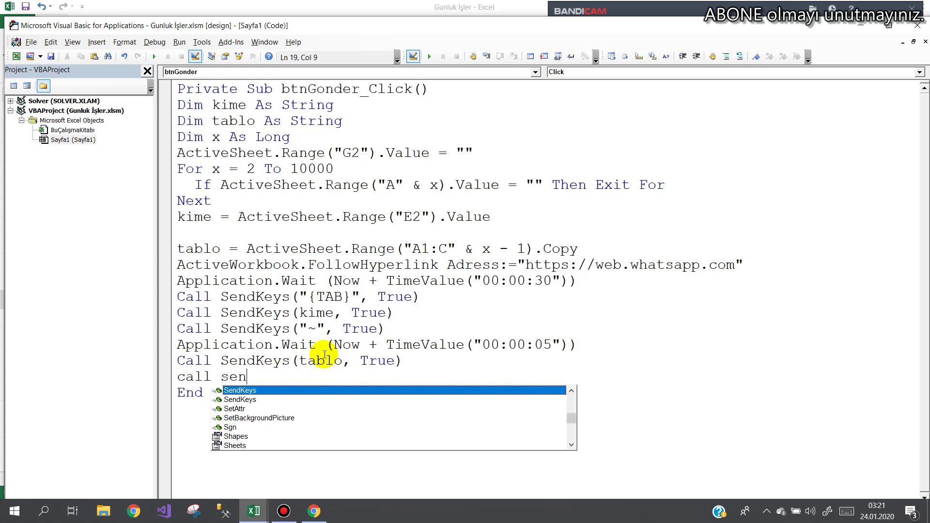
{"action": "type", "text": "(\""}
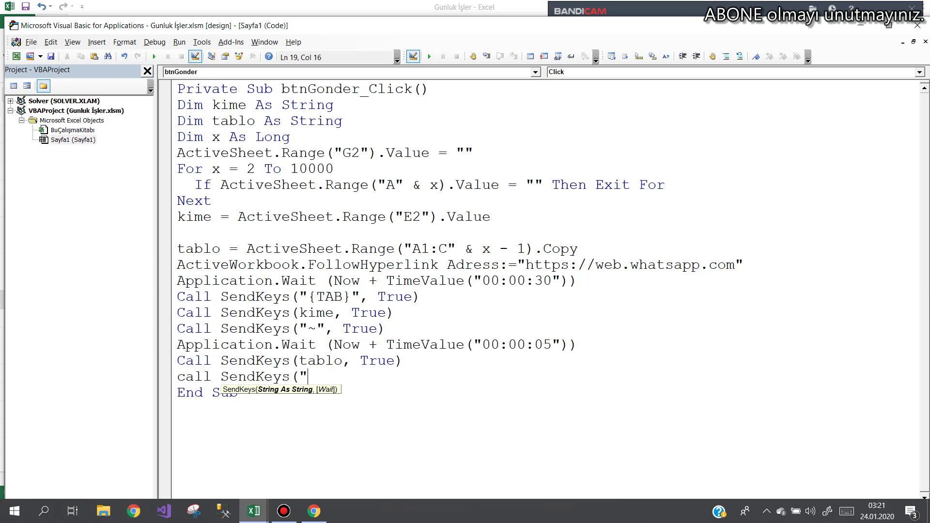
{"action": "type", "text": "^+V"}
{"action": "type", "text": "\""}
{"action": "type", "text": ",tr"}
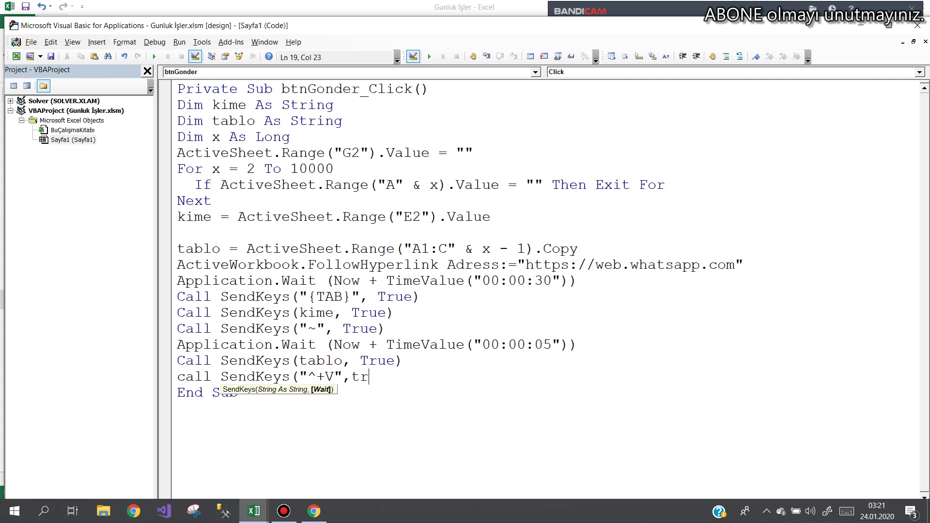
{"action": "type", "text": "ue"}
{"action": "key", "text": "Return"}
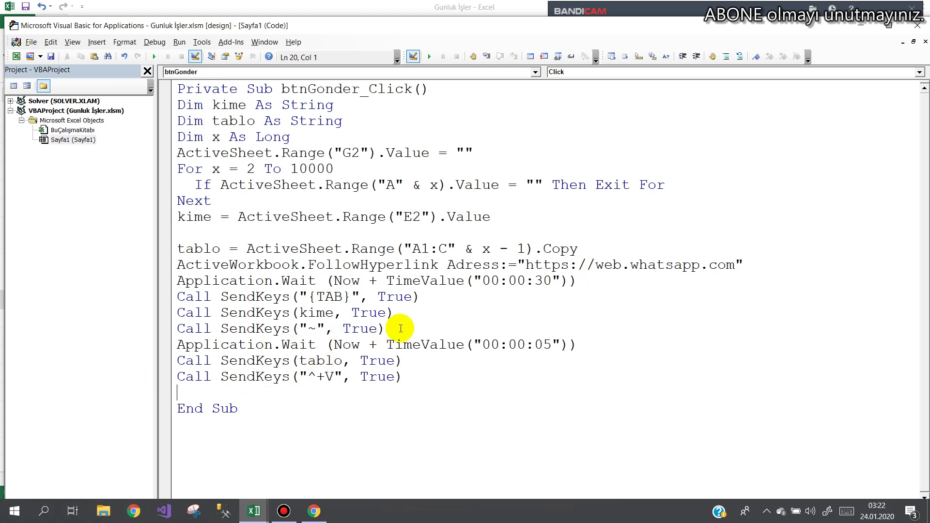
Duplicate the Call SendKeys("~", True) line just before End Sub.
{"action": "left_click_drag", "start_coordinate": [399, 329], "coordinate": [165, 330]}
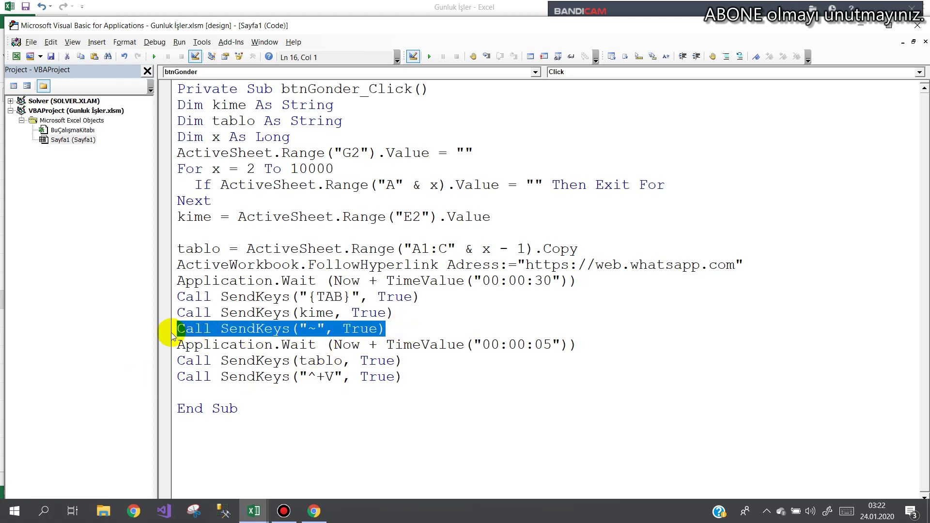
{"action": "left_click", "coordinate": [188, 392]}
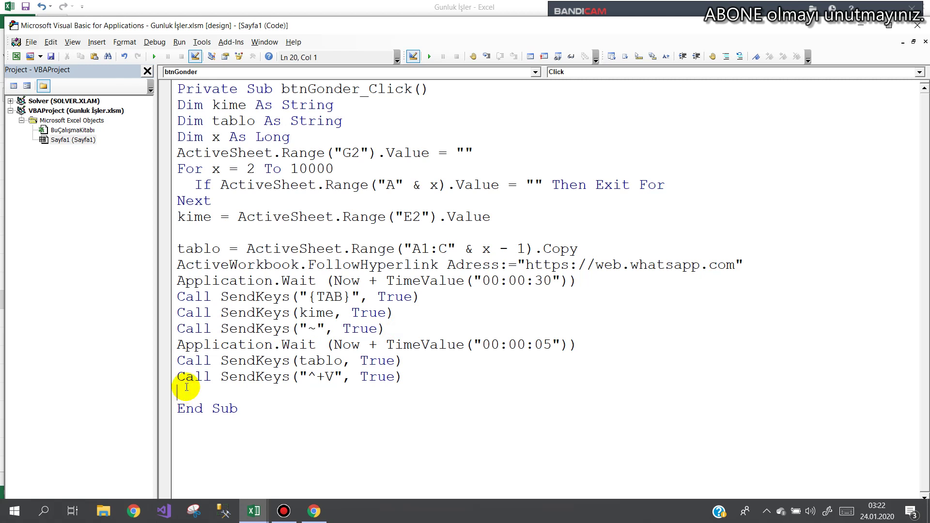
{"action": "key", "text": "ctrl+v"}
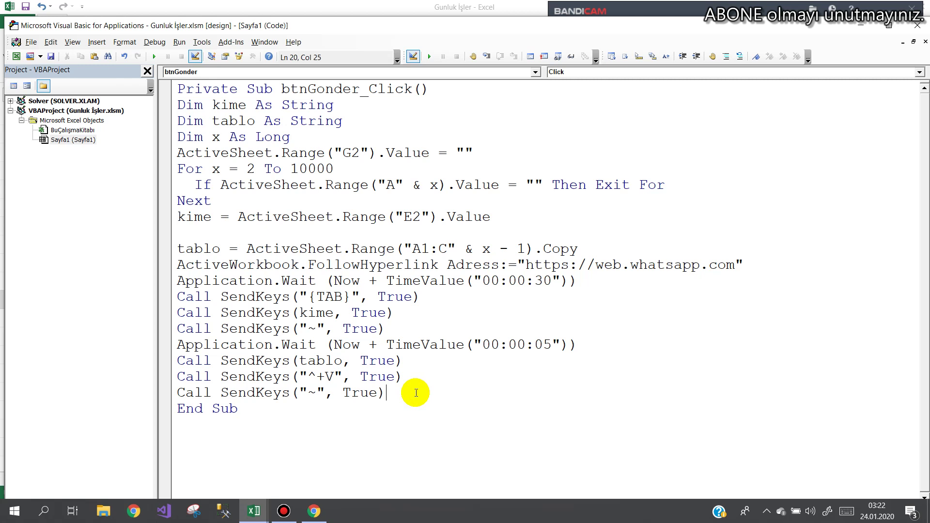
{"action": "key", "text": "Return"}
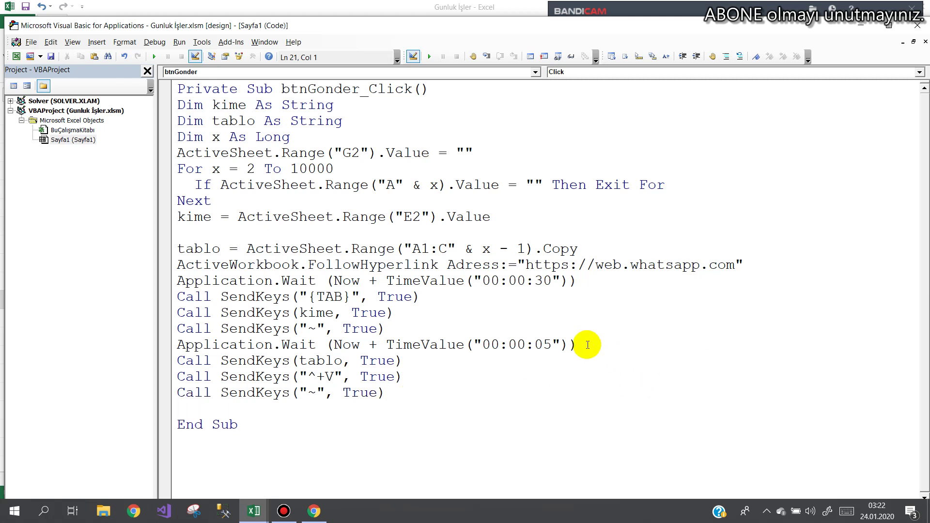
Copy the wait line to the end and change its seconds from 05 to 02.
{"action": "left_click_drag", "start_coordinate": [587, 345], "coordinate": [172, 347]}
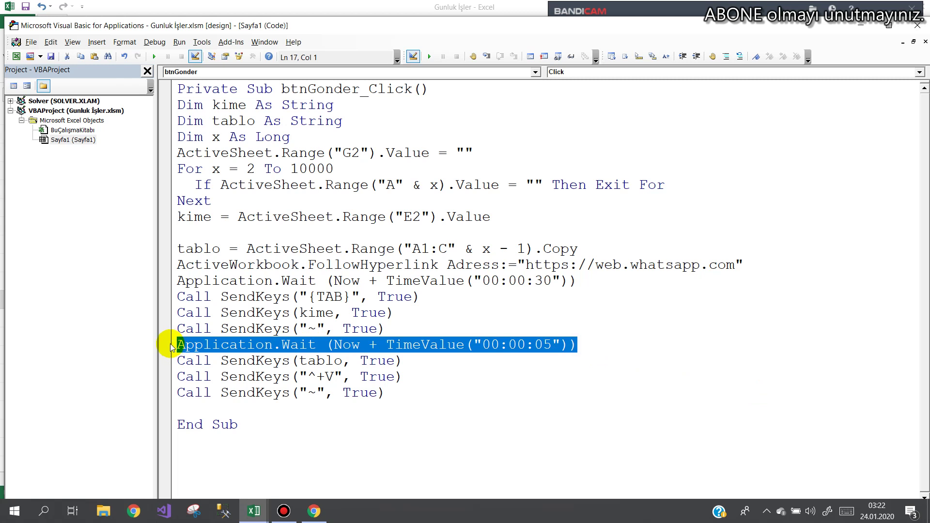
{"action": "key", "text": "ctrl+c"}
{"action": "left_click", "coordinate": [180, 408]}
{"action": "key", "text": "ctrl+v"}
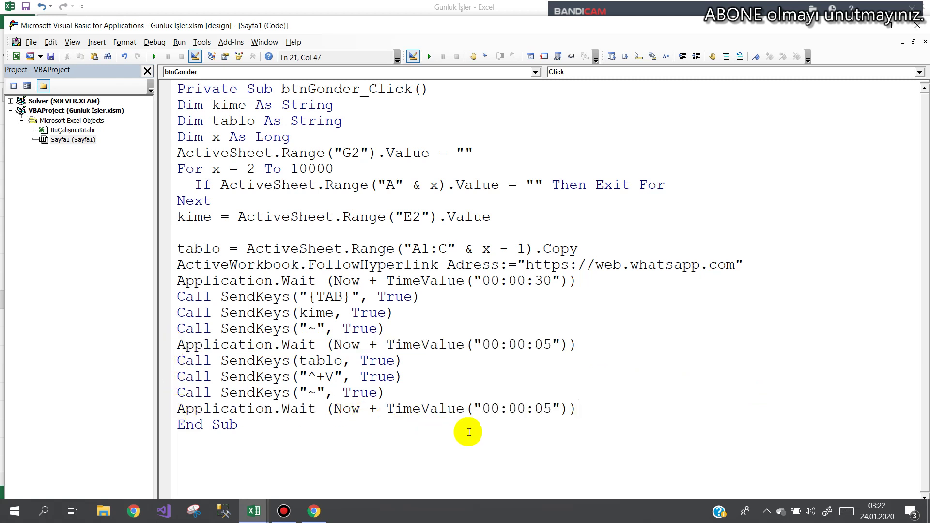
{"action": "double_click", "coordinate": [544, 408]}
{"action": "type", "text": "02"}
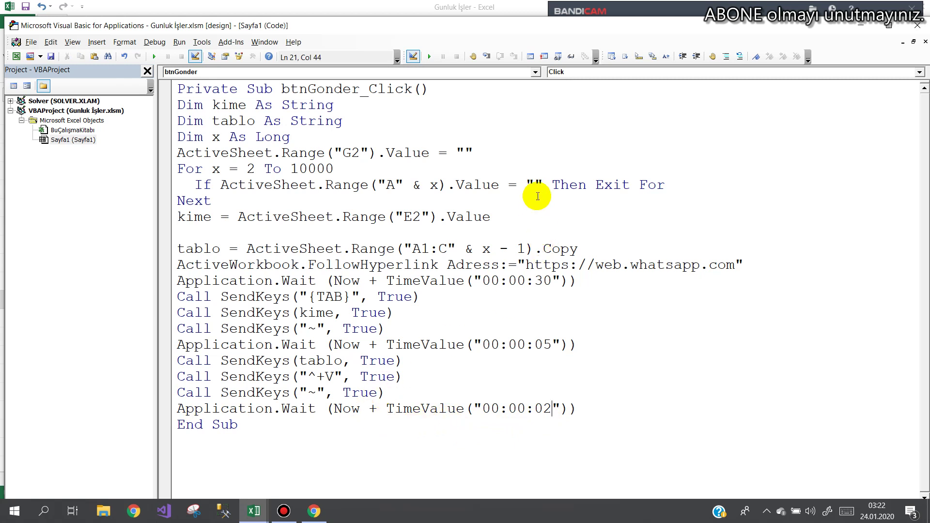
{"action": "left_click_drag", "start_coordinate": [474, 153], "coordinate": [171, 148]}
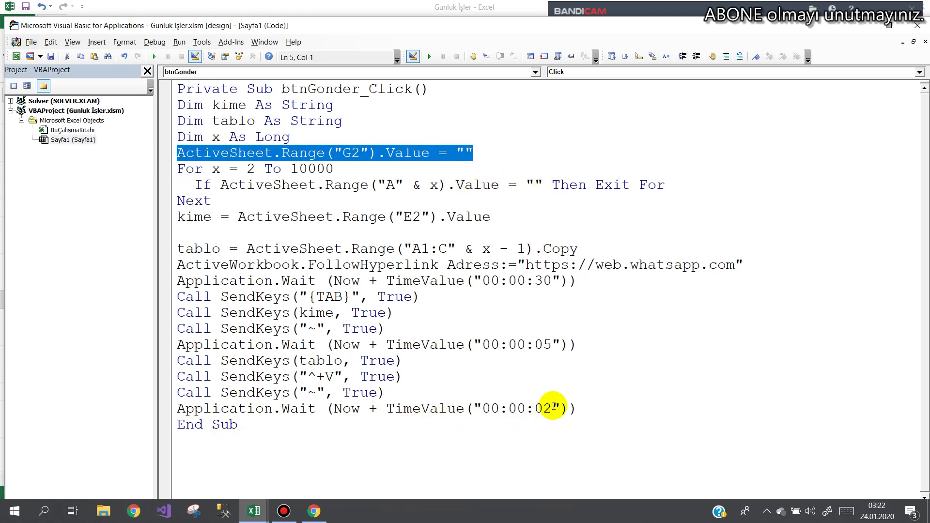
Paste the G2 status line below the last Application.Wait and fill its quotes with "Gönderildi".
{"action": "left_click", "coordinate": [601, 406]}
{"action": "key", "text": "Return"}
{"action": "key", "text": "ctrl+v"}
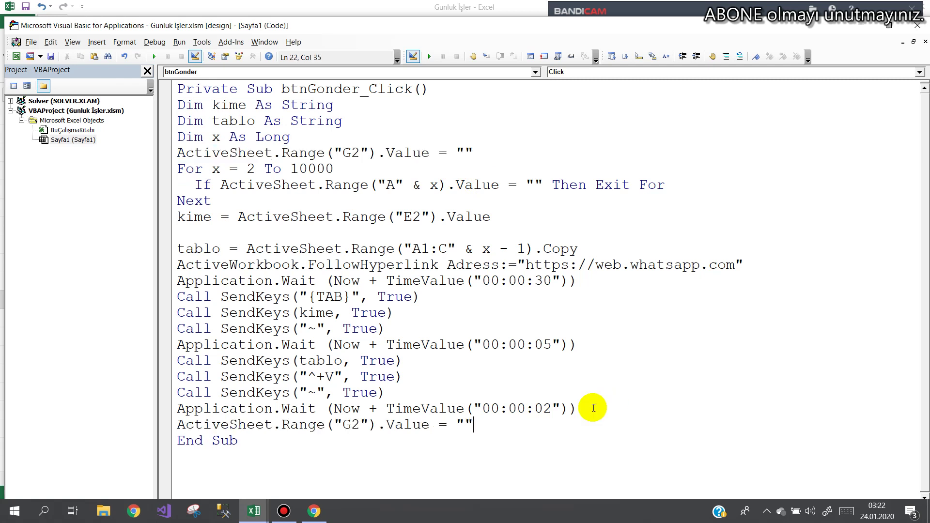
{"action": "left_click", "coordinate": [463, 421]}
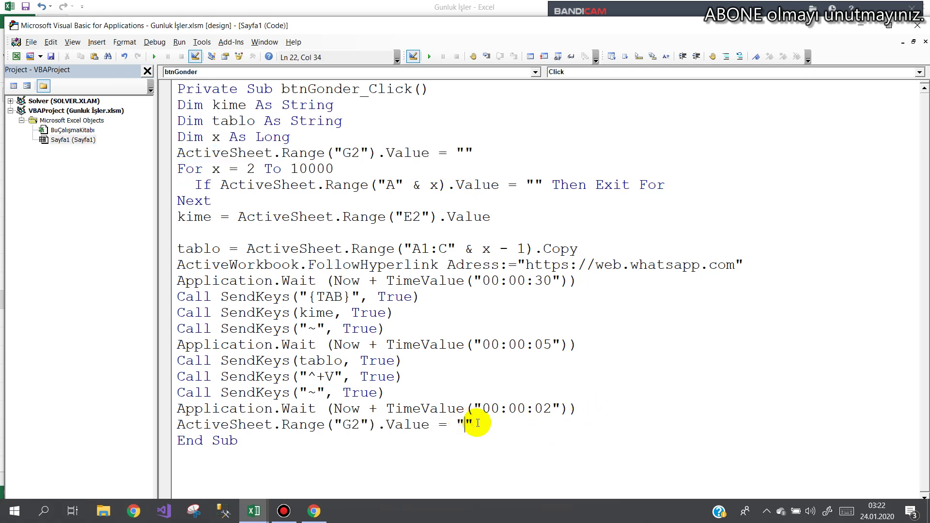
{"action": "type", "text": "Dönderil"}
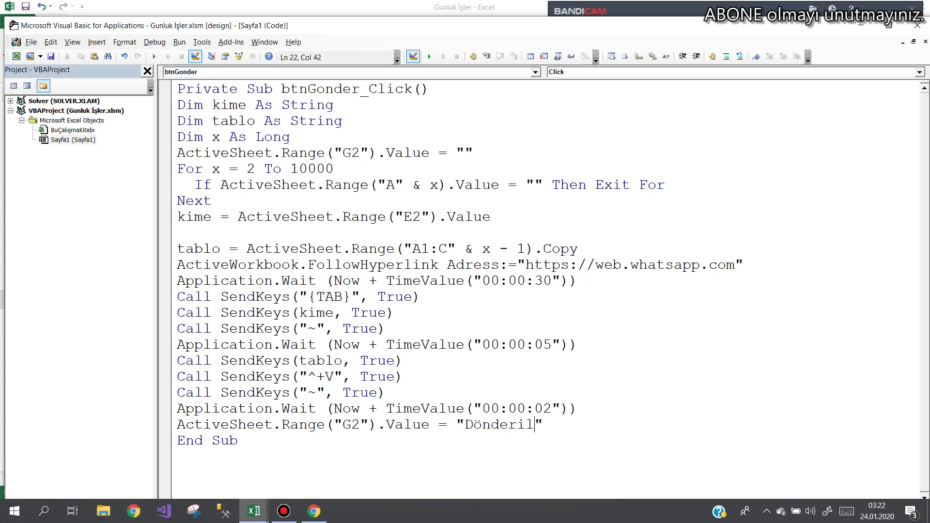
{"action": "type", "text": "di"}
{"action": "key", "text": "Left"}
{"action": "key", "text": "Left"}
{"action": "key", "text": "Left"}
{"action": "key", "text": "Left"}
{"action": "key", "text": "Left"}
{"action": "key", "text": "Left"}
{"action": "key", "text": "Left"}
{"action": "key", "text": "BackSpace"}
{"action": "type", "text": "G"}
{"action": "left_click", "coordinate": [606, 411]}
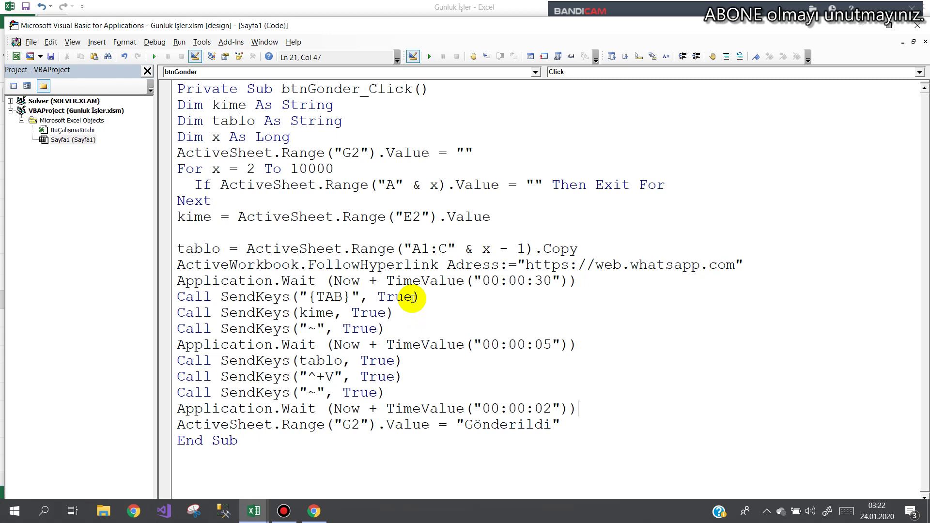
Close the VBA editor and confirm the save warning.
{"action": "left_click", "coordinate": [917, 25]}
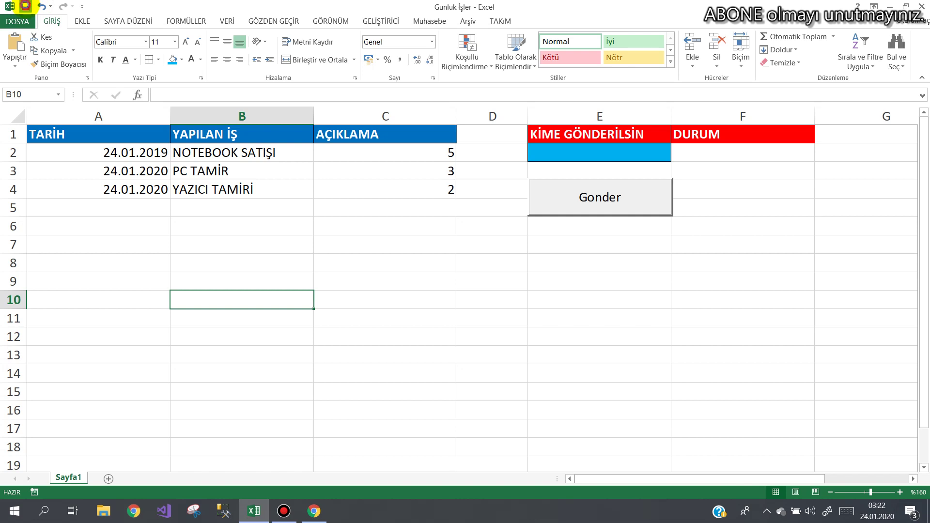
{"action": "left_click", "coordinate": [25, 6]}
{"action": "left_click", "coordinate": [429, 288]}
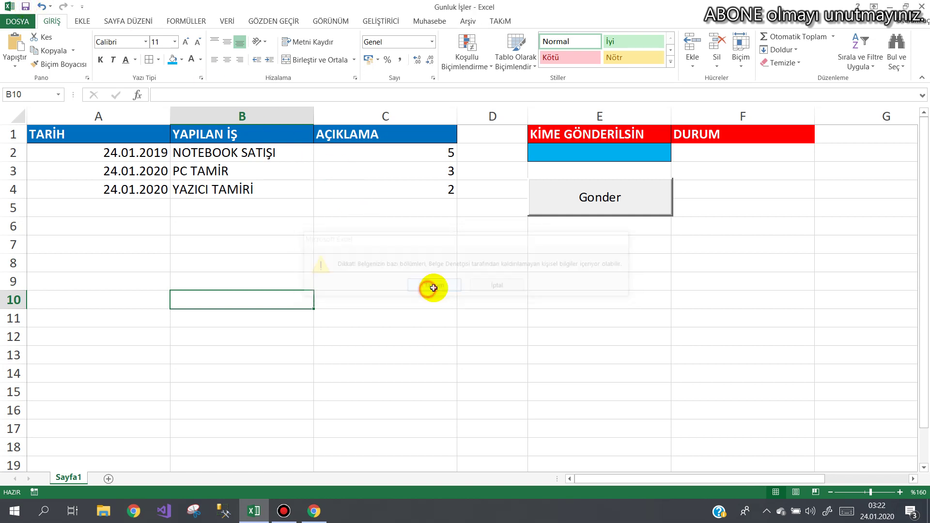
Enter test as the recipient in cell E2 and run the Gonder macro.
{"action": "left_click", "coordinate": [593, 157]}
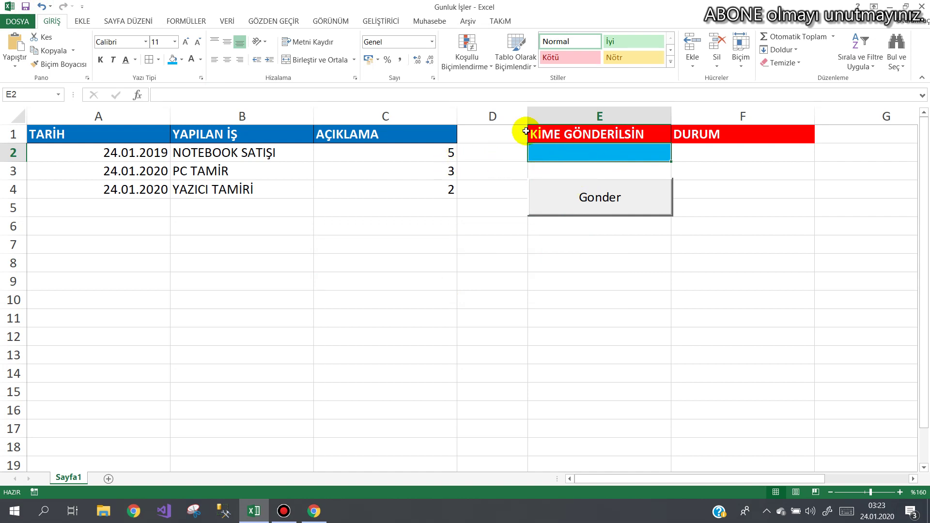
{"action": "left_click", "coordinate": [380, 22]}
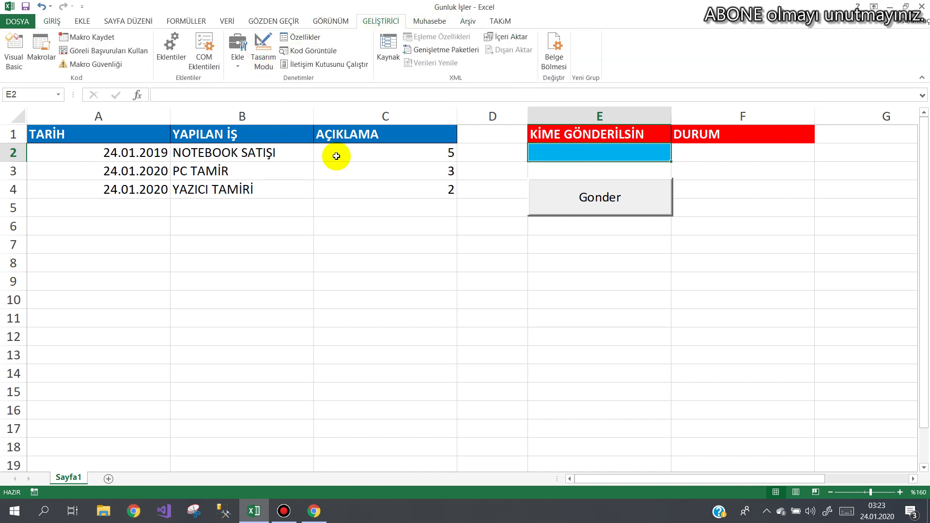
{"action": "left_click", "coordinate": [410, 210]}
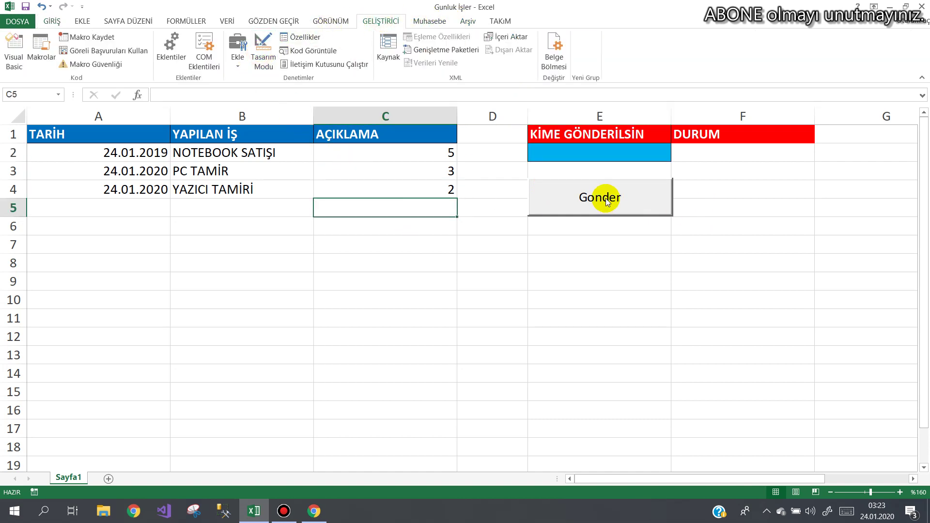
{"action": "left_click", "coordinate": [595, 151]}
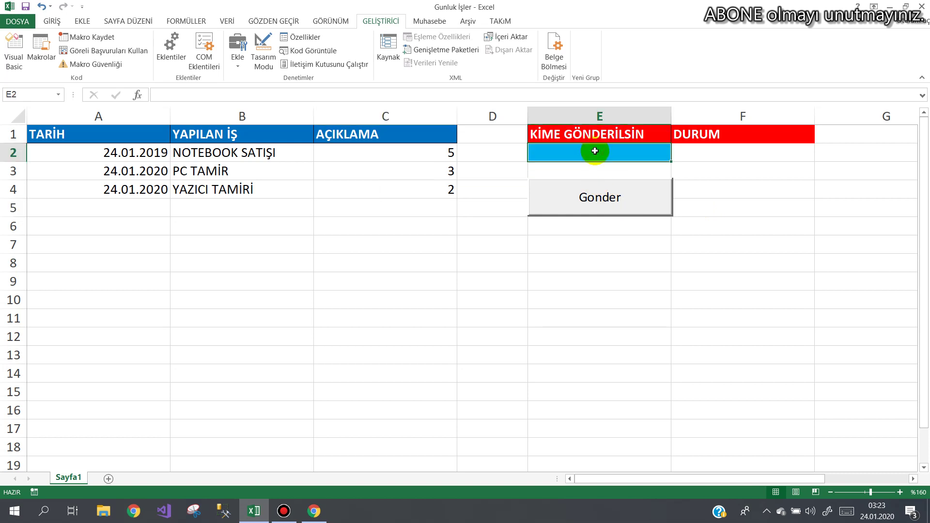
{"action": "type", "text": "test"}
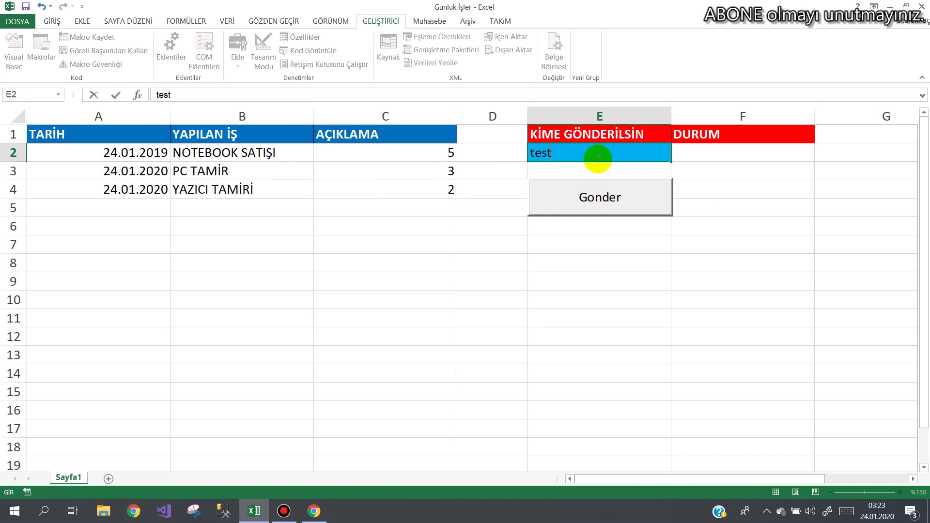
{"action": "left_click", "coordinate": [491, 200]}
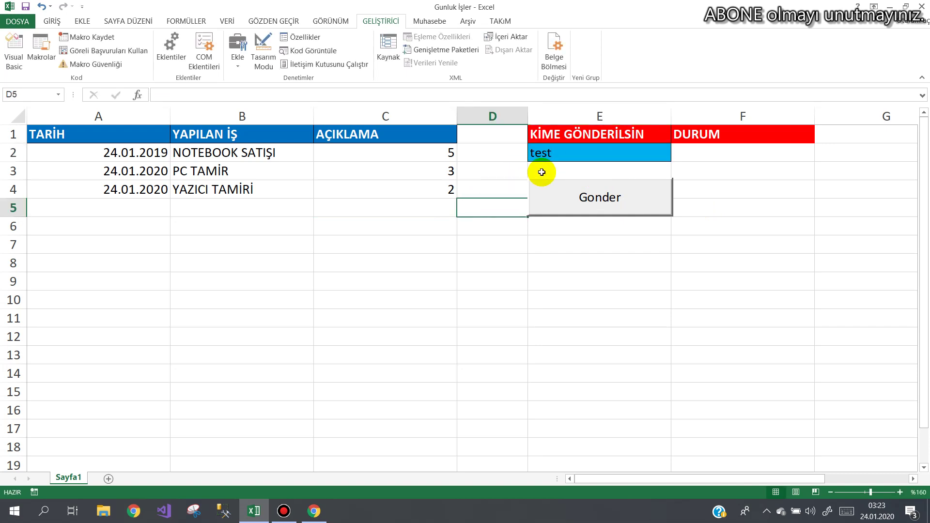
{"action": "left_click", "coordinate": [557, 153]}
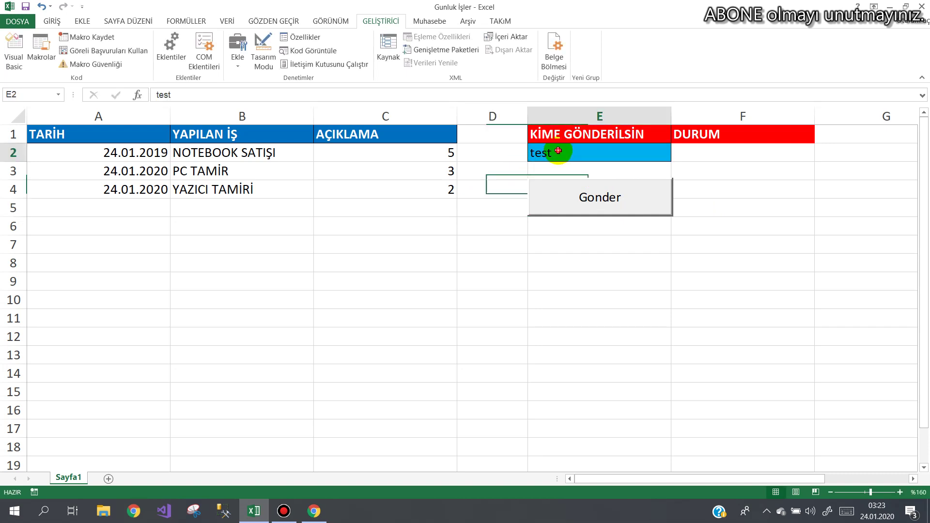
{"action": "left_click", "coordinate": [591, 202]}
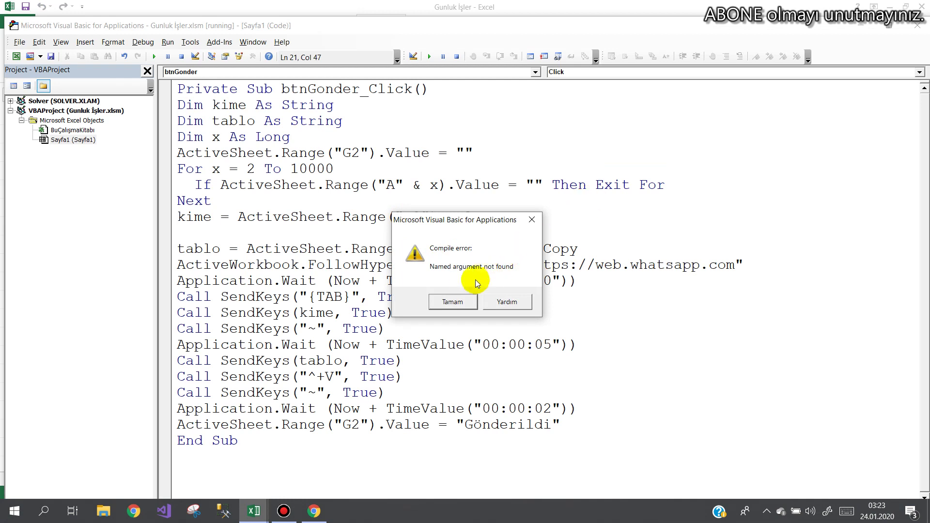
Dismiss the 'Named argument not found' error, correct Adress to Address, and drop the final 2-second wait.
{"action": "left_click", "coordinate": [453, 302]}
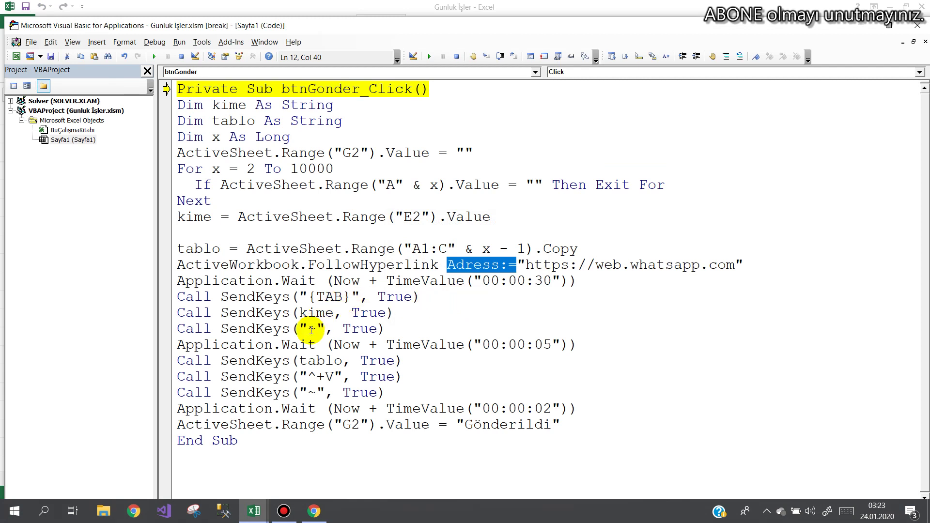
{"action": "left_click", "coordinate": [284, 511]}
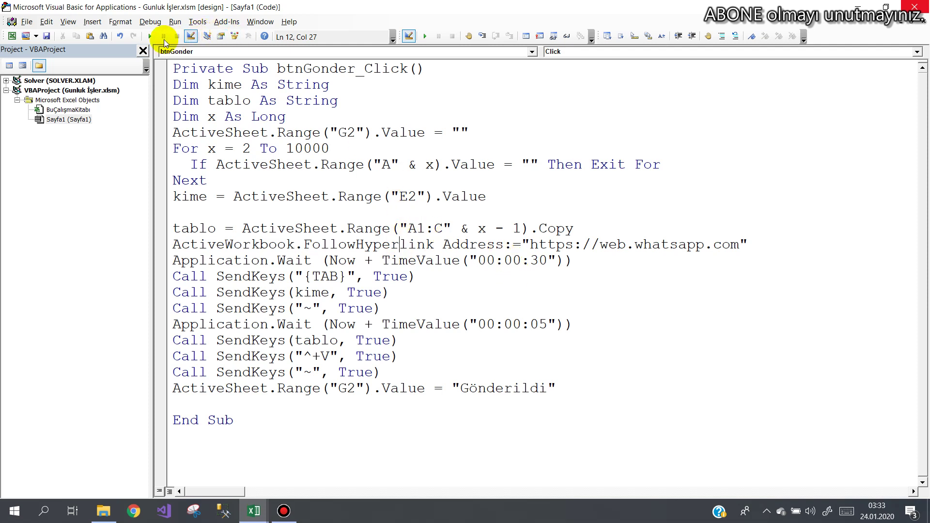
Change both "G2" status references in the macro to "F2".
{"action": "left_click", "coordinate": [310, 184]}
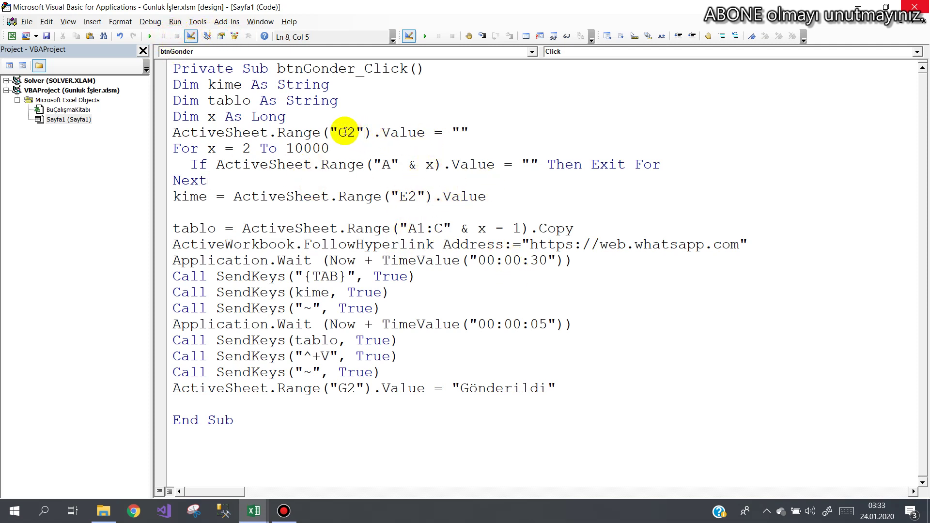
{"action": "left_click", "coordinate": [346, 132]}
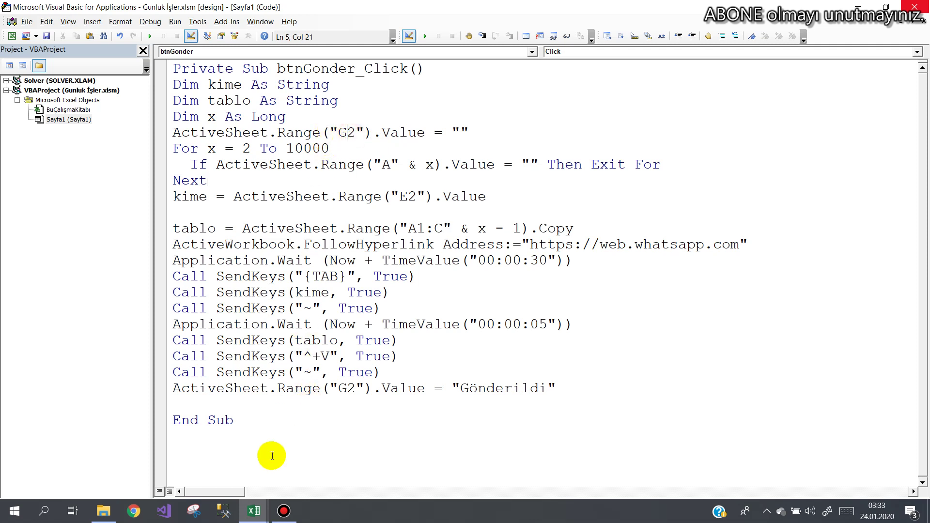
{"action": "left_click", "coordinate": [193, 461]}
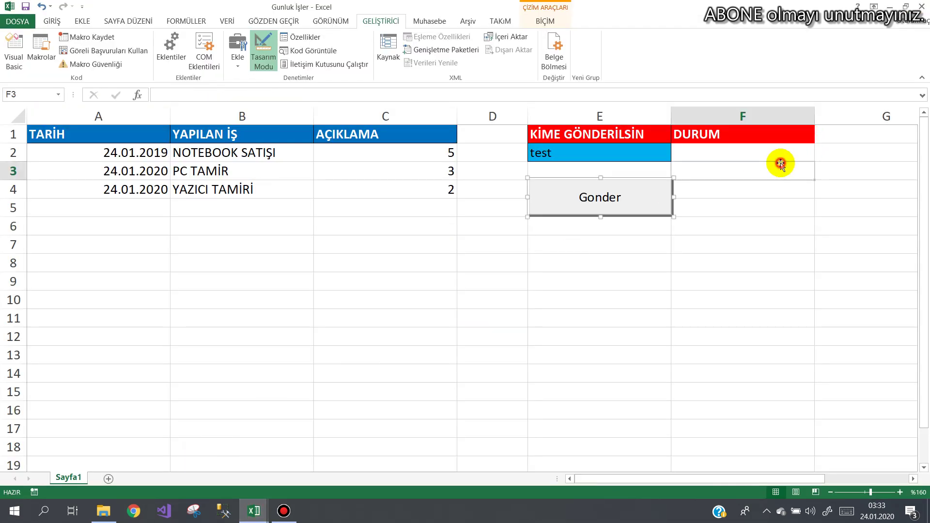
{"action": "left_click", "coordinate": [769, 151]}
{"action": "left_click", "coordinate": [255, 508]}
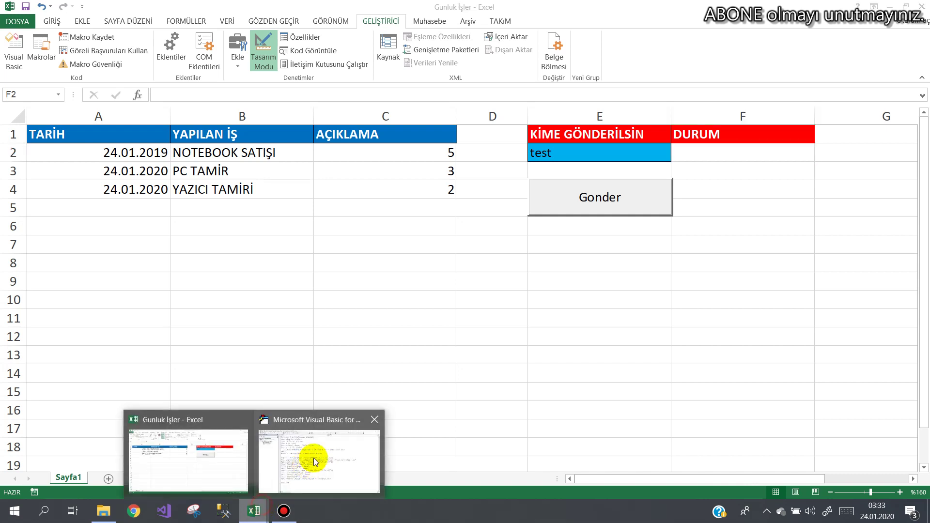
{"action": "left_click", "coordinate": [315, 461]}
{"action": "key", "text": "BackSpace"}
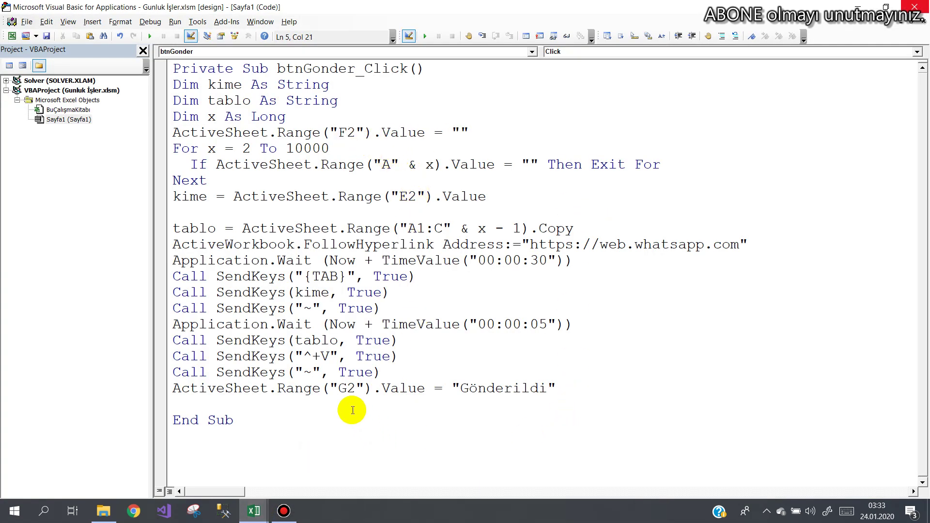
{"action": "left_click_drag", "start_coordinate": [348, 390], "coordinate": [338, 392]}
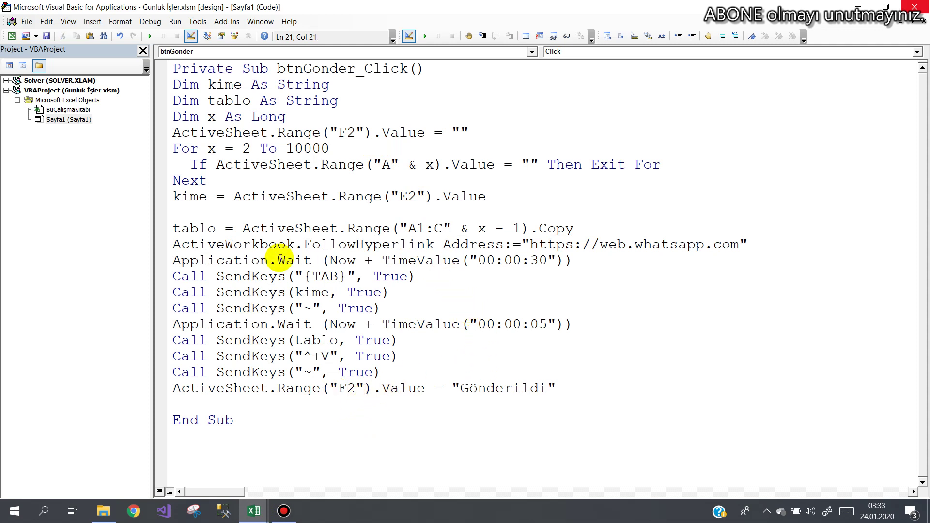
Delete the blank line above tablo, review the declarations, and return to the worksheet.
{"action": "left_click", "coordinate": [173, 229]}
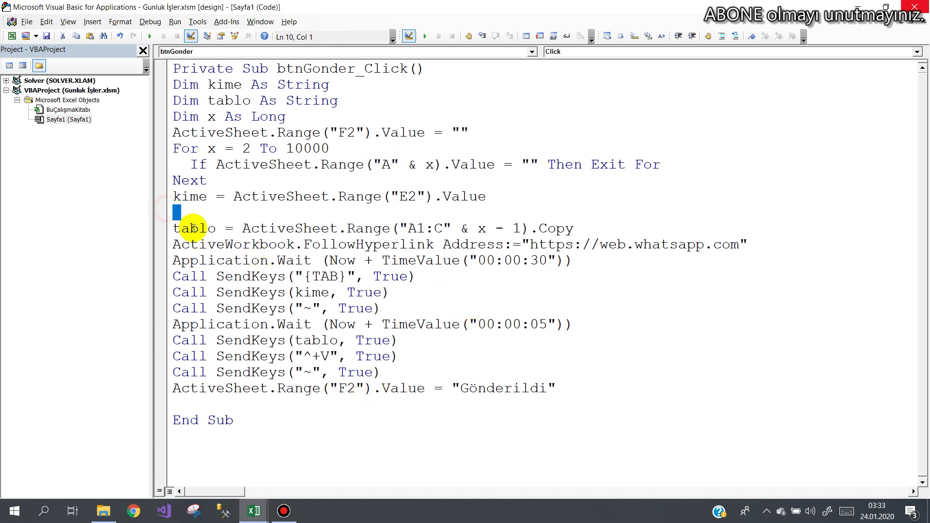
{"action": "key", "text": "BackSpace"}
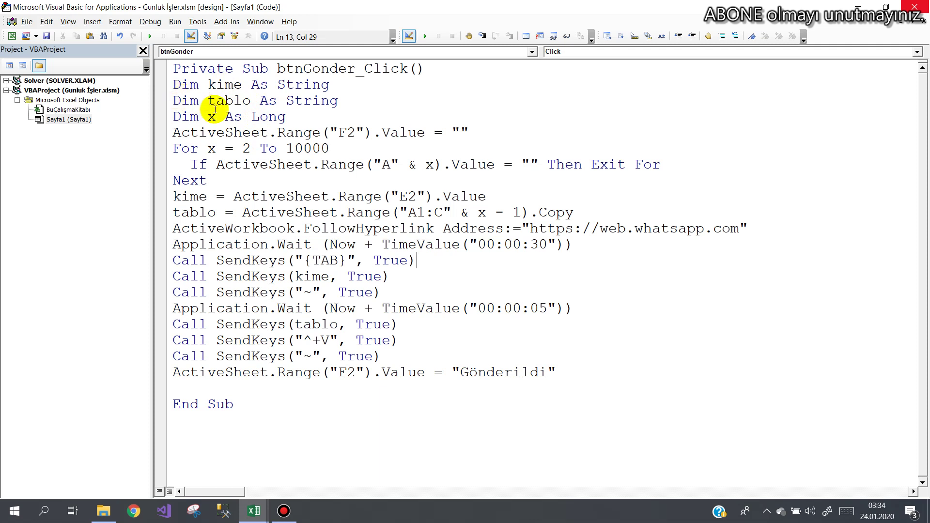
{"action": "left_click_drag", "start_coordinate": [345, 101], "coordinate": [133, 83]}
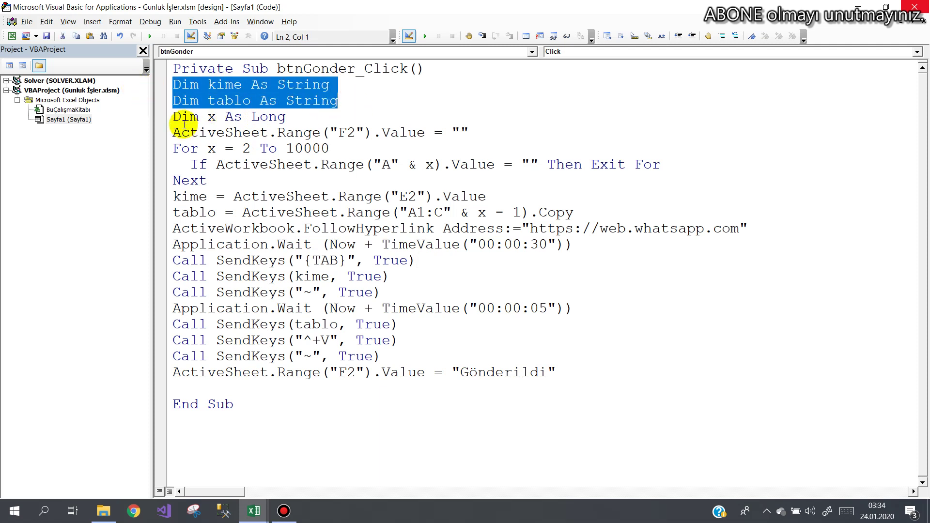
{"action": "left_click_drag", "start_coordinate": [173, 117], "coordinate": [288, 123]}
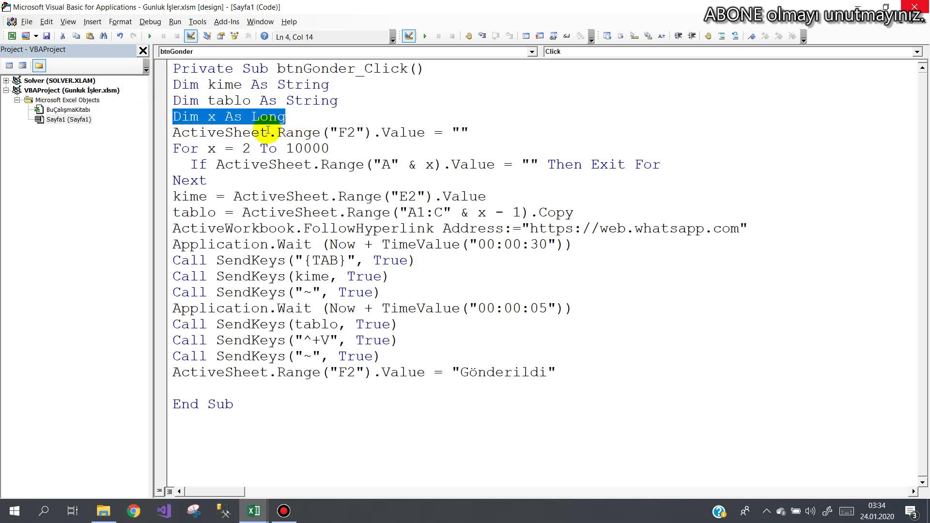
{"action": "left_click_drag", "start_coordinate": [174, 131], "coordinate": [468, 133]}
{"action": "left_click", "coordinate": [254, 511]}
{"action": "left_click", "coordinate": [188, 476]}
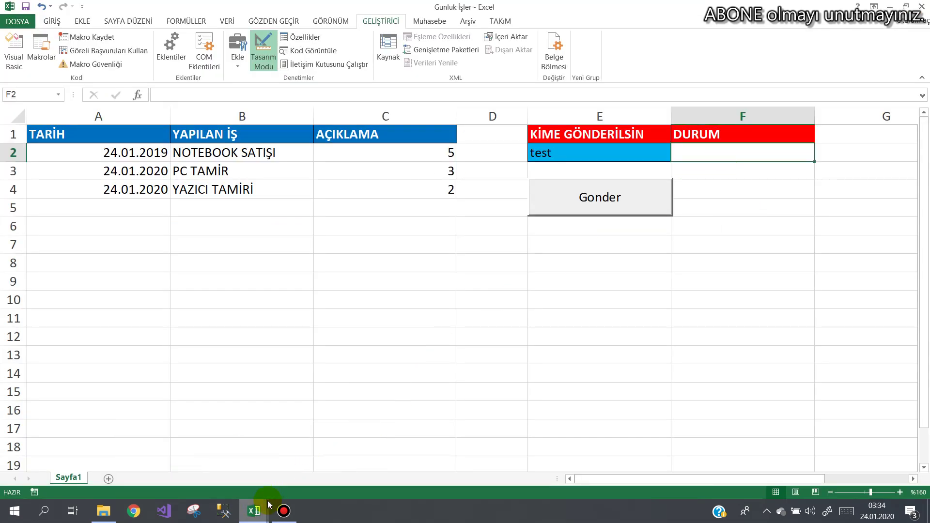
Review the For…Next loop, its Exit For, and the line reading the recipient from E2.
{"action": "mouse_move", "coordinate": [254, 511]}
{"action": "left_click", "coordinate": [296, 456]}
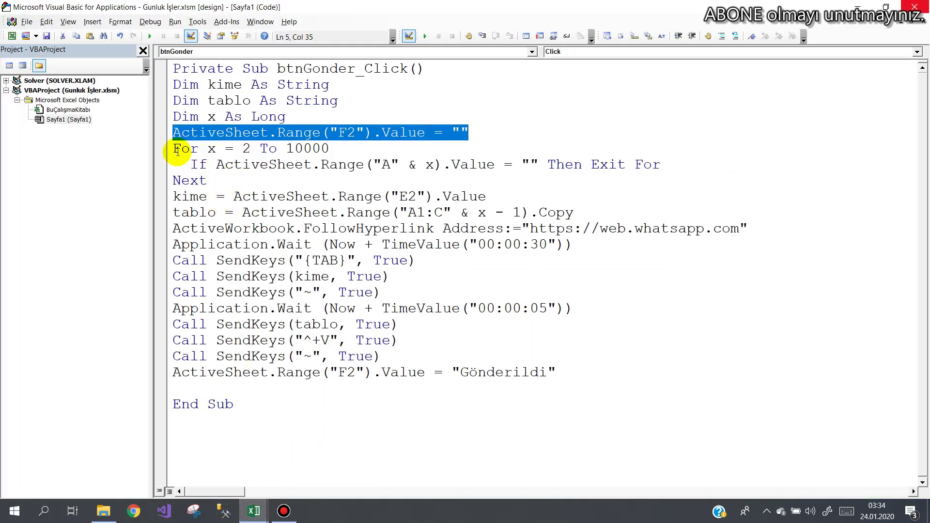
{"action": "left_click_drag", "start_coordinate": [167, 148], "coordinate": [171, 183]}
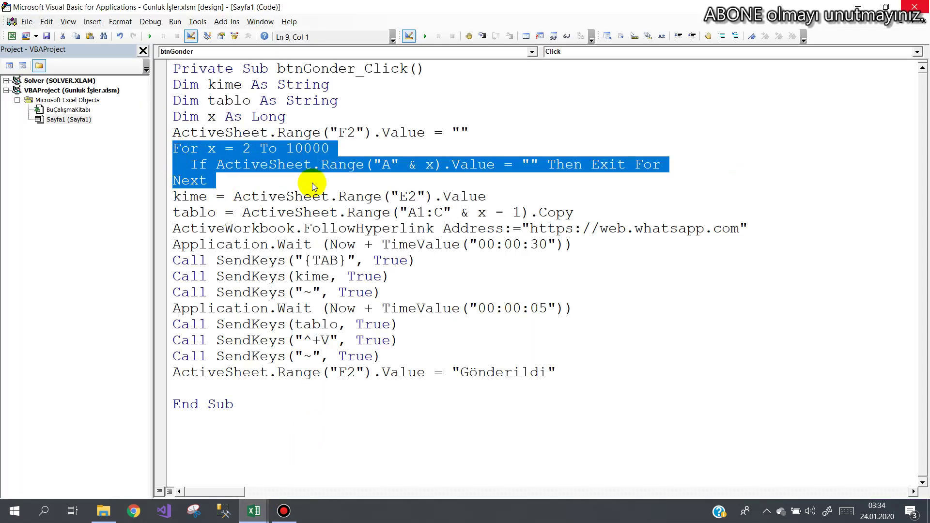
{"action": "left_click", "coordinate": [374, 167]}
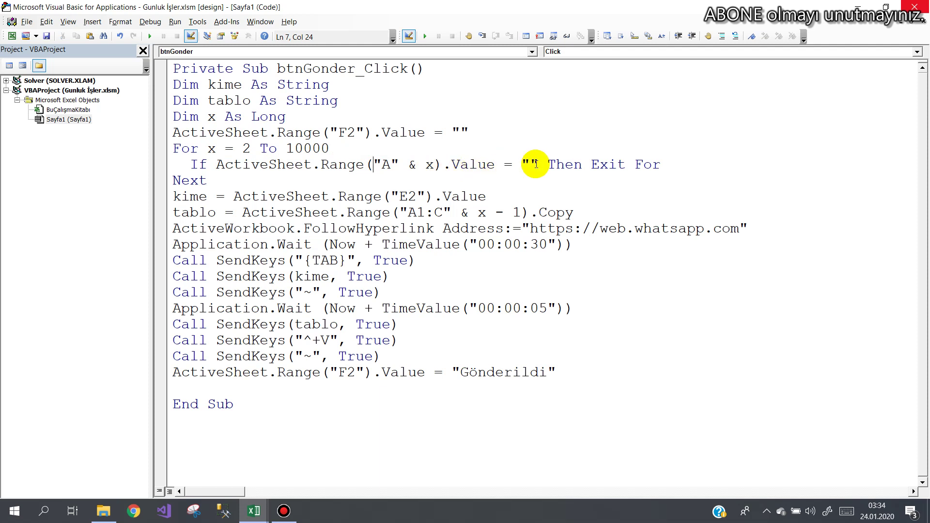
{"action": "left_click_drag", "start_coordinate": [666, 166], "coordinate": [591, 165]}
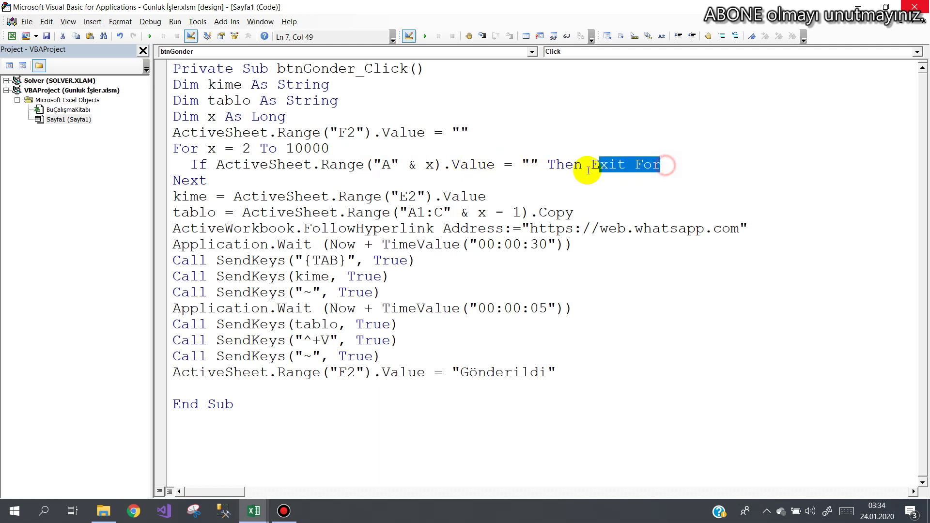
{"action": "left_click", "coordinate": [213, 183]}
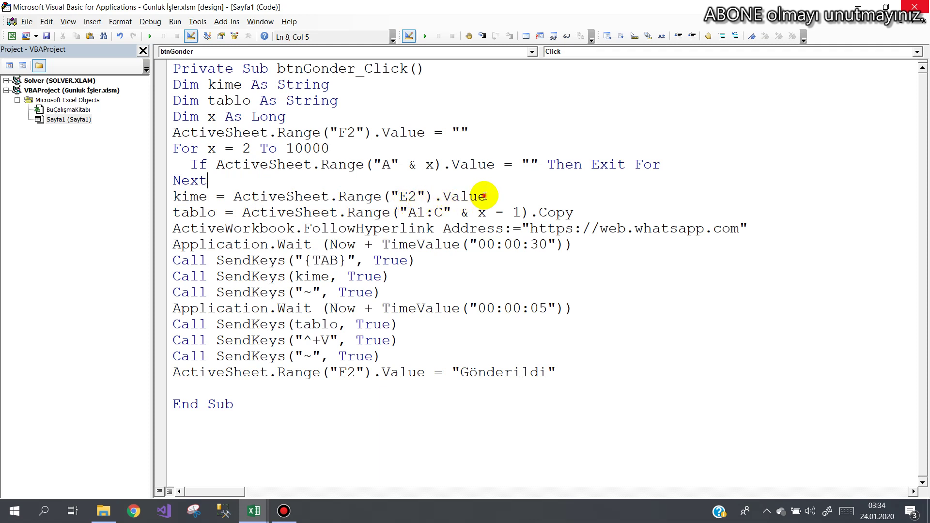
{"action": "left_click_drag", "start_coordinate": [486, 196], "coordinate": [479, 197]}
{"action": "left_click", "coordinate": [217, 489]}
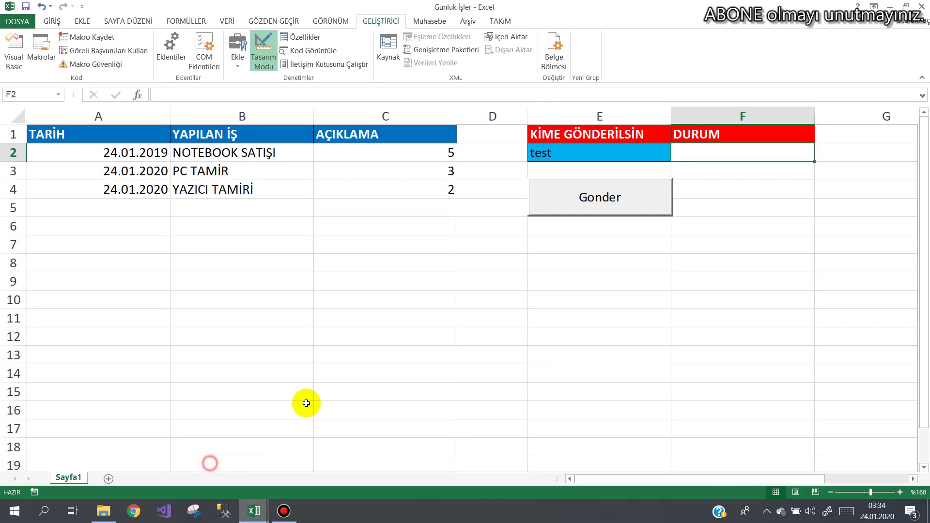
{"action": "left_click", "coordinate": [578, 152]}
{"action": "mouse_move", "coordinate": [252, 511]}
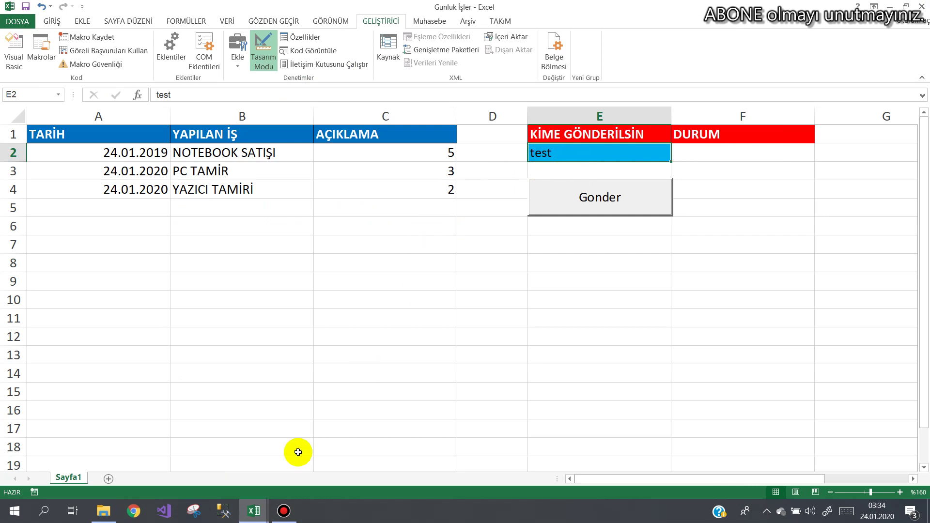
{"action": "left_click", "coordinate": [283, 479]}
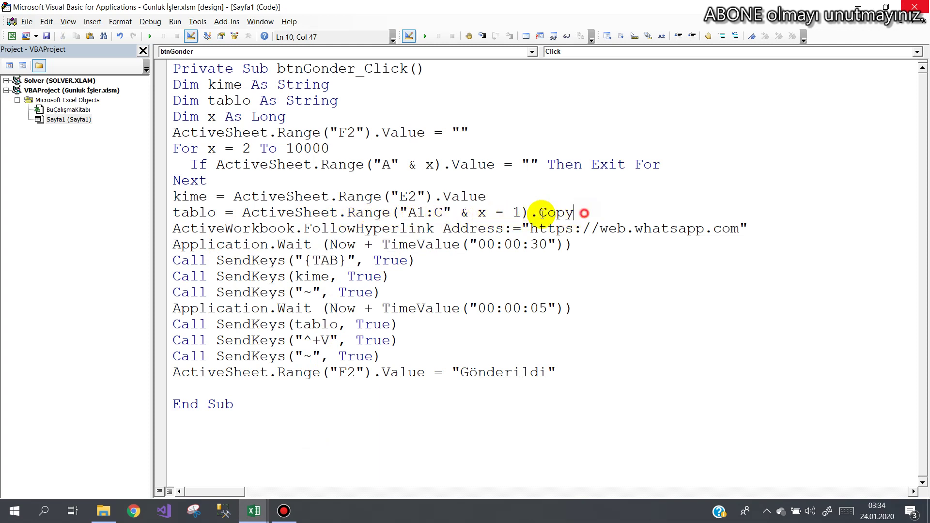
Review the table copy, WhatsApp Web address, 30-second wait and chat keystroke lines.
{"action": "left_click_drag", "start_coordinate": [574, 213], "coordinate": [173, 213]}
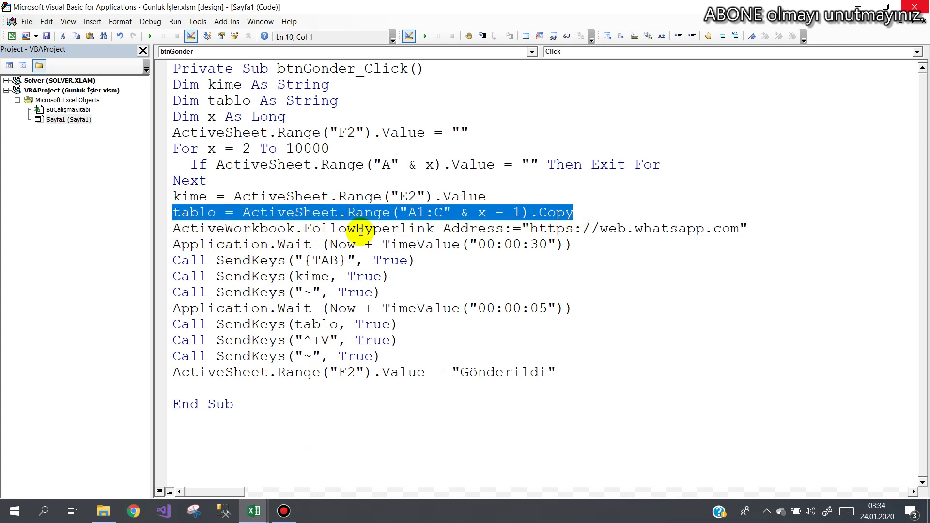
{"action": "left_click", "coordinate": [669, 228]}
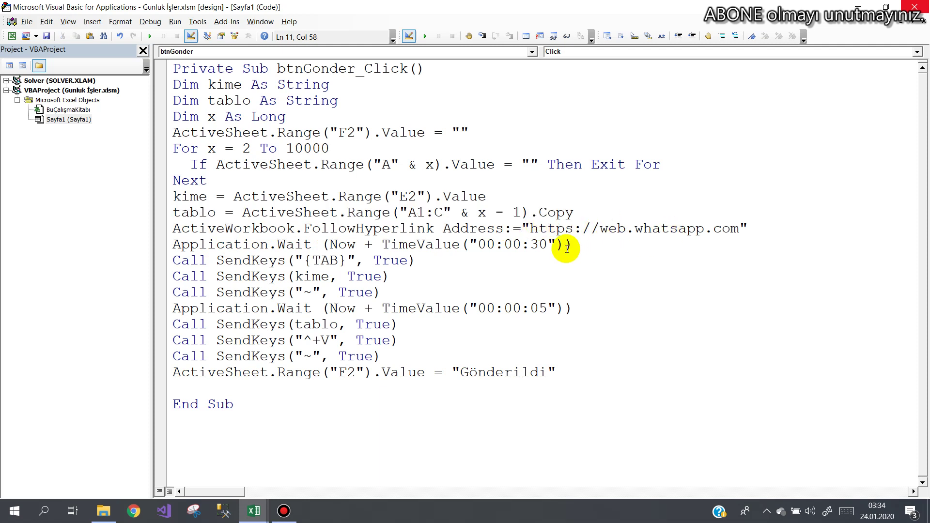
{"action": "left_click_drag", "start_coordinate": [173, 245], "coordinate": [580, 246]}
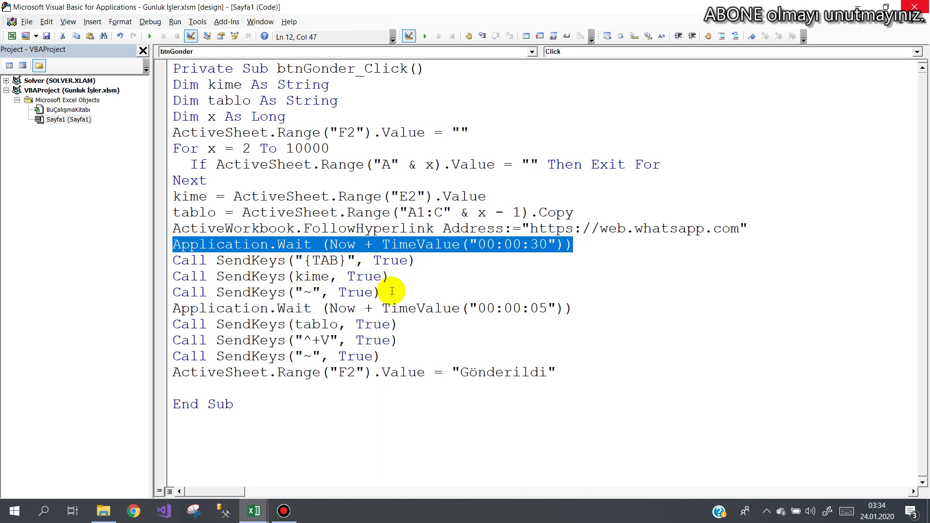
{"action": "mouse_move", "coordinate": [383, 293]}
{"action": "left_mouse_down"}
{"action": "mouse_move", "coordinate": [158, 272]}
{"action": "mouse_move", "coordinate": [156, 262]}
{"action": "left_mouse_up"}
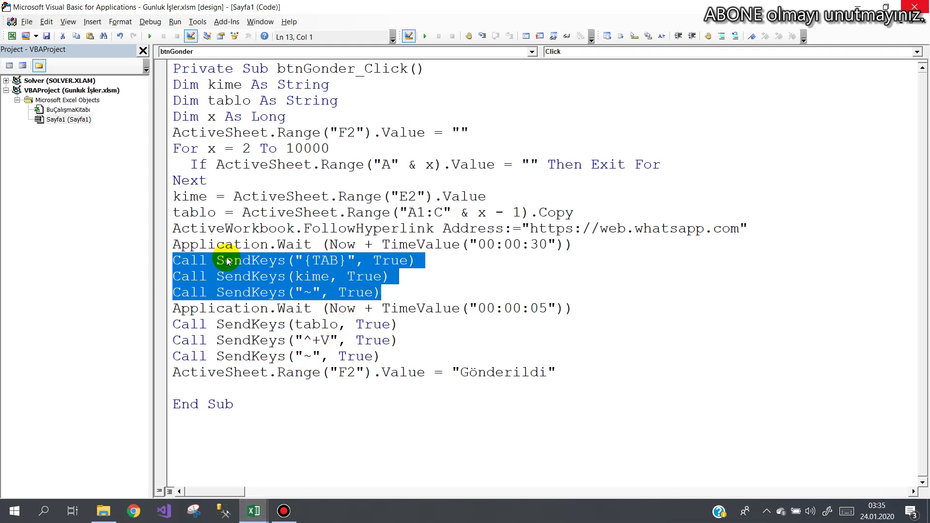
Change the second Application.Wait from TimeValue("00:00:05") to "00:00:03".
{"action": "left_click", "coordinate": [391, 292]}
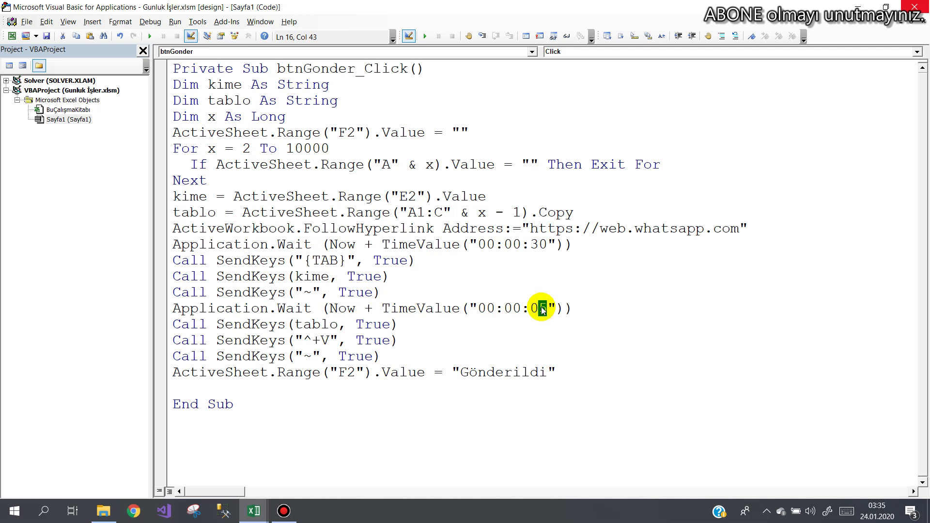
{"action": "type", "text": "3"}
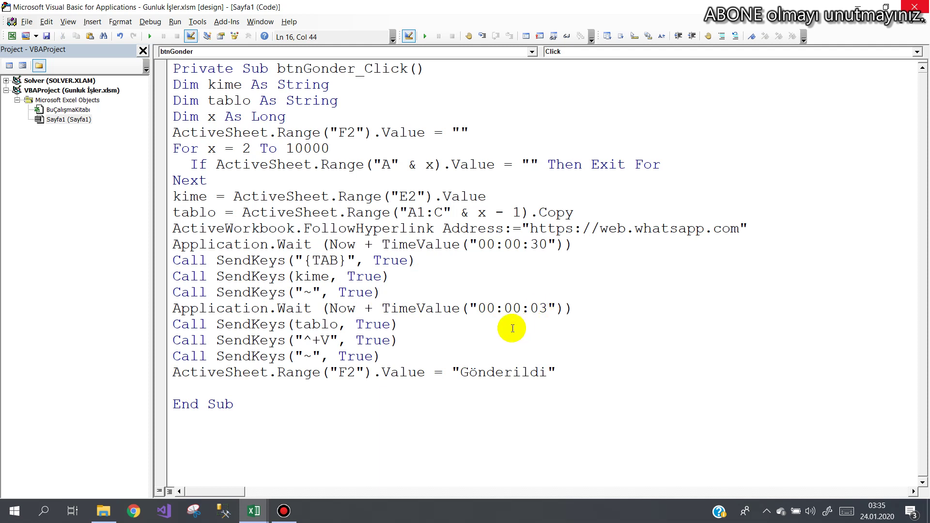
{"action": "left_click", "coordinate": [508, 328]}
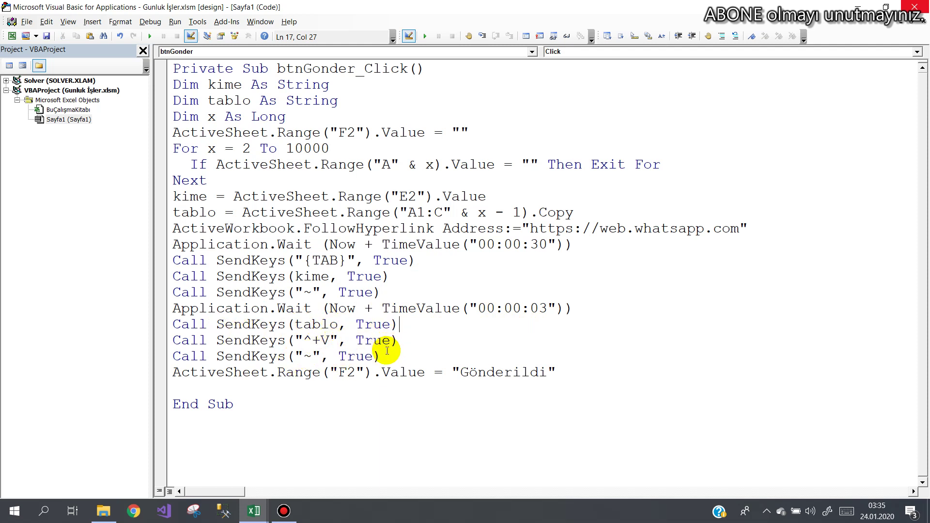
{"action": "left_click", "coordinate": [167, 357]}
{"action": "left_click", "coordinate": [214, 384]}
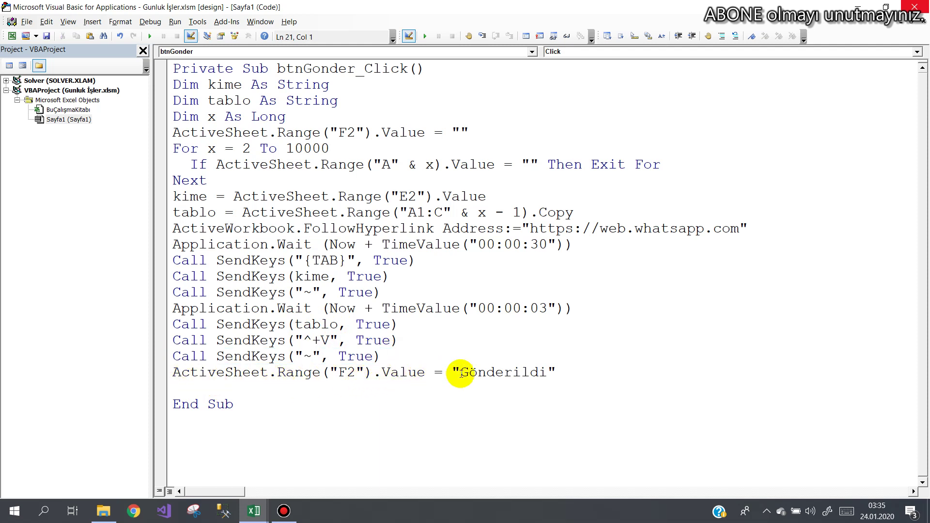
{"action": "left_click", "coordinate": [254, 510]}
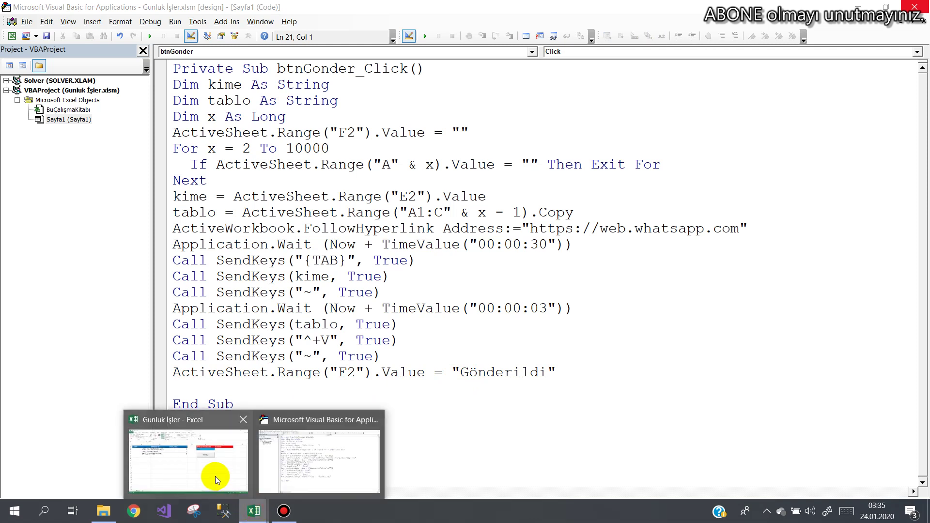
Turn off Tasarım Modu on the worksheet and run the Gonder macro.
{"action": "left_click", "coordinate": [216, 479]}
{"action": "left_click", "coordinate": [264, 53]}
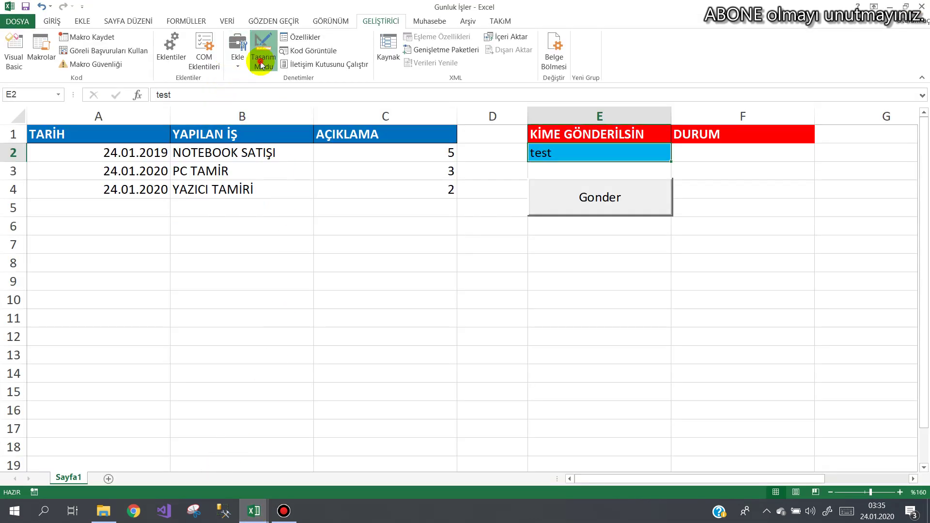
{"action": "left_click", "coordinate": [431, 259]}
{"action": "left_click", "coordinate": [580, 199]}
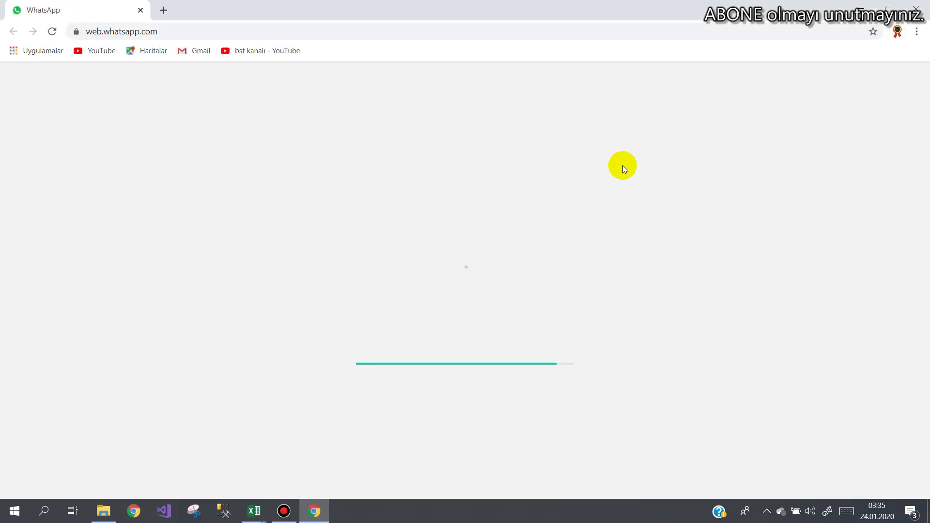
Minimize the Chrome WhatsApp Web window to get back to the Excel job-log sheet.
{"action": "left_click", "coordinate": [860, 9]}
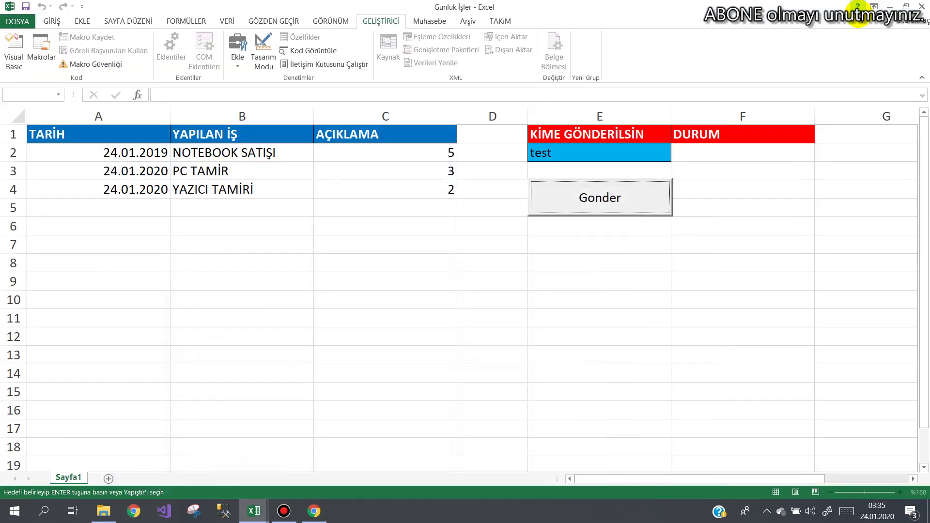
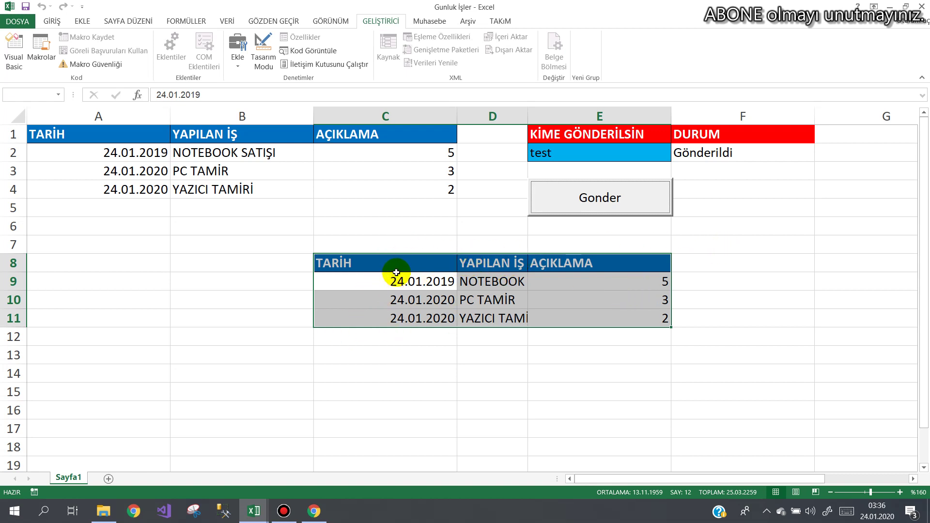
Clear all contents and formatting from the pasted table copy in C8:E12 using Temizle > Tümünü Temizle.
{"action": "left_click", "coordinate": [52, 21]}
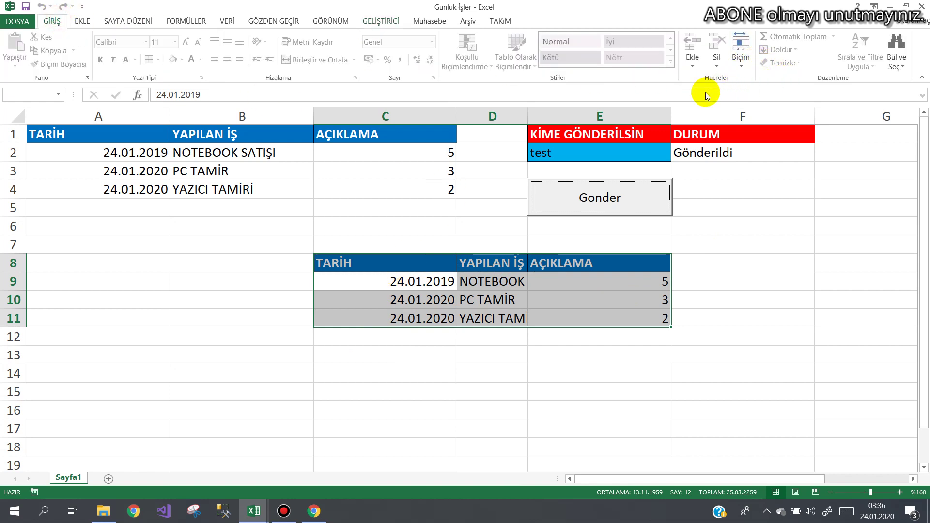
{"action": "left_click", "coordinate": [297, 201]}
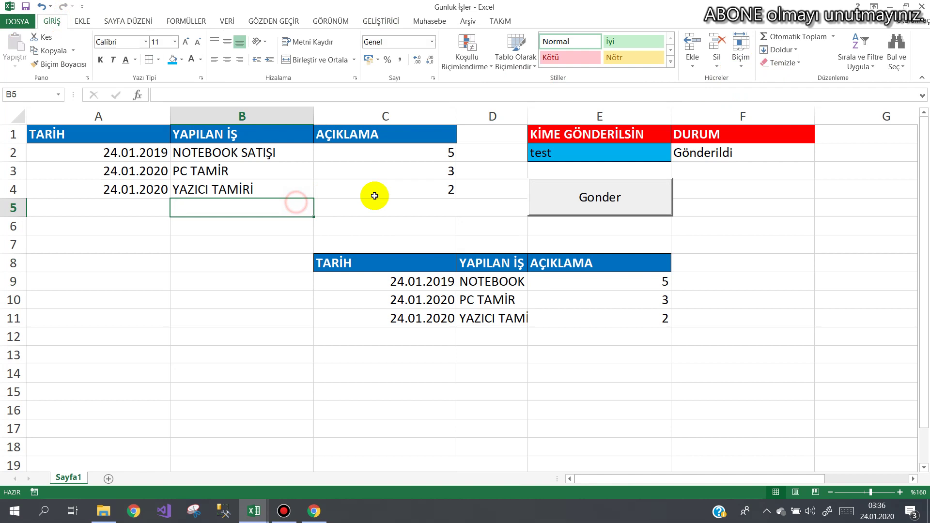
{"action": "left_click", "coordinate": [366, 259]}
{"action": "left_click_drag", "start_coordinate": [423, 296], "coordinate": [649, 338]}
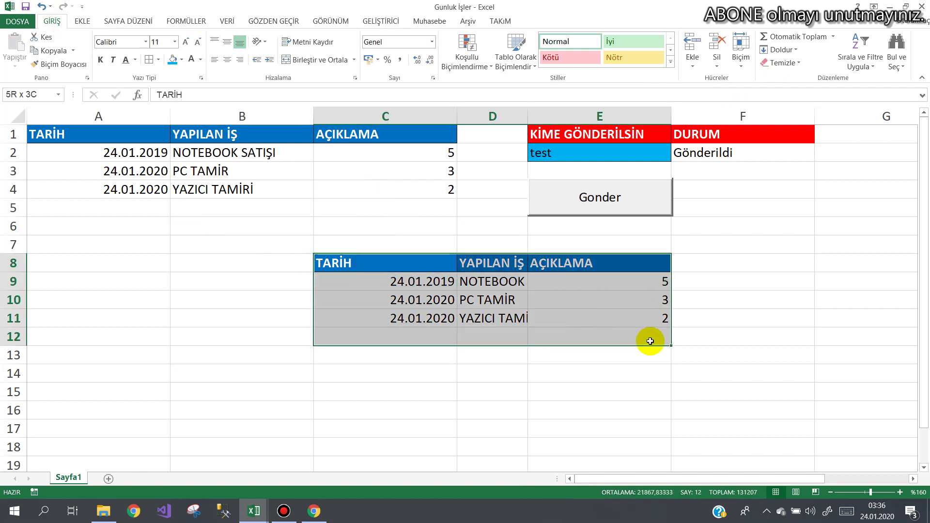
{"action": "left_click", "coordinate": [802, 67]}
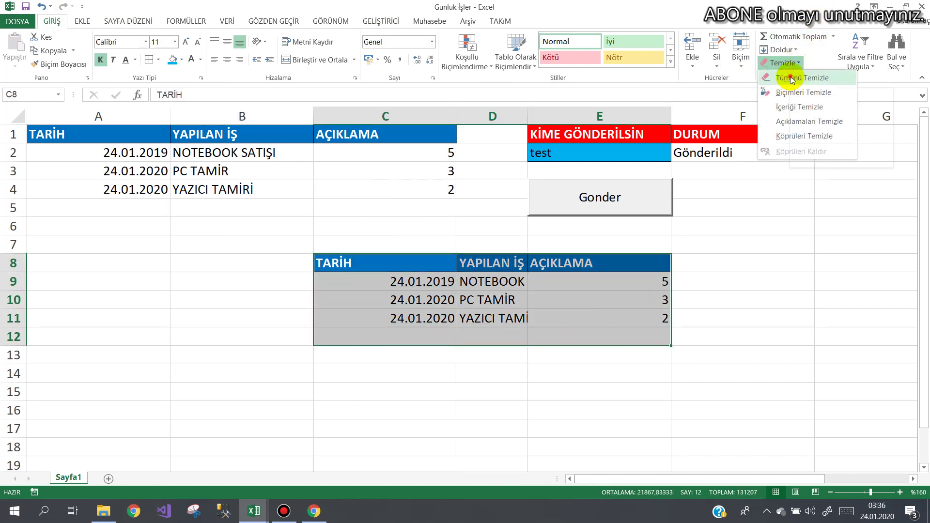
{"action": "left_click", "coordinate": [791, 79]}
{"action": "left_click", "coordinate": [402, 208]}
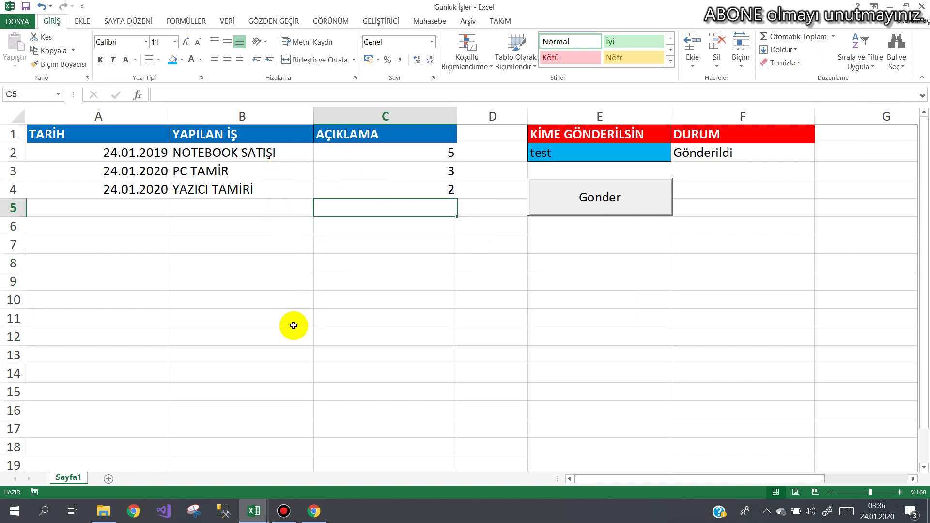
Switch to the VBA editor window showing the btnGonder_Click macro code.
{"action": "left_click", "coordinate": [256, 513]}
{"action": "mouse_move", "coordinate": [254, 511]}
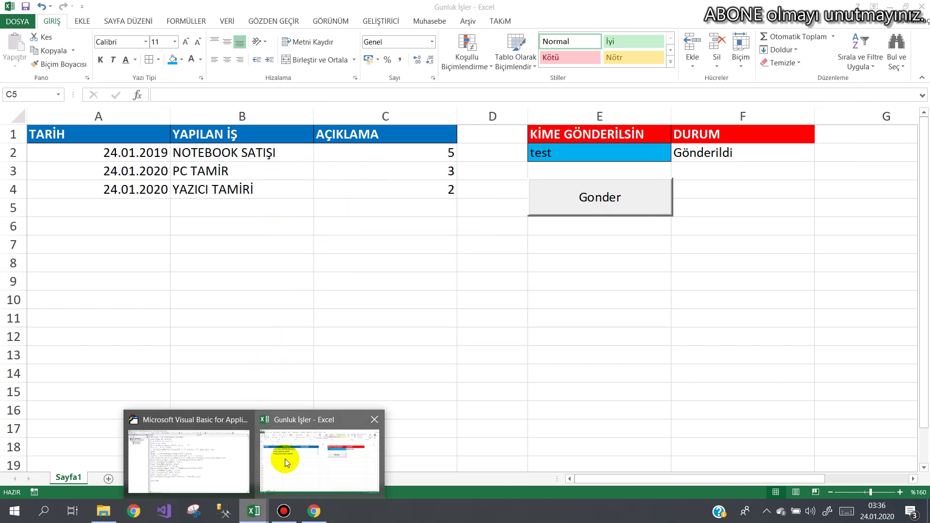
{"action": "left_click", "coordinate": [208, 461]}
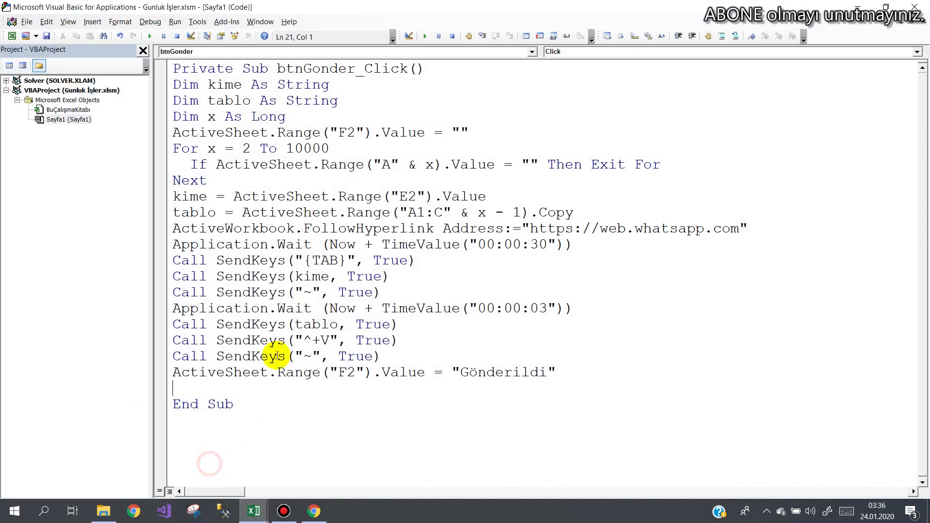
{"action": "left_click", "coordinate": [262, 165]}
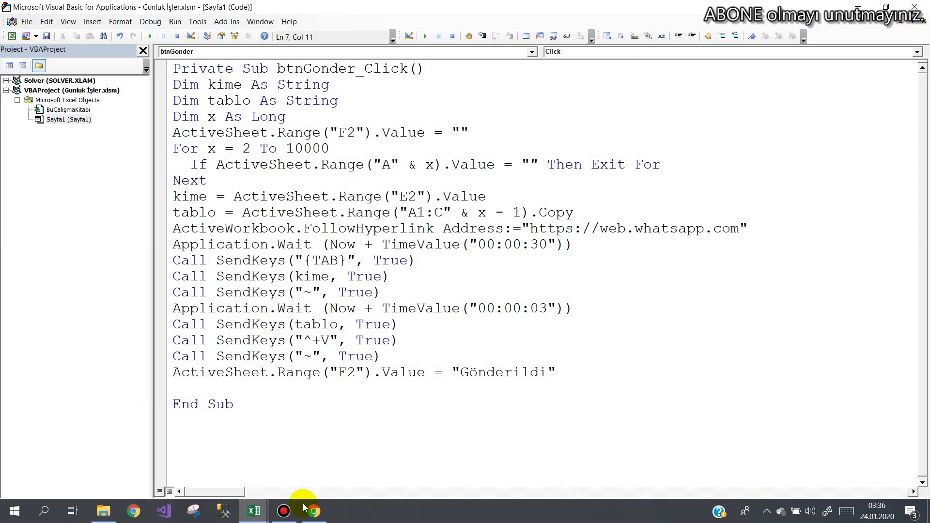